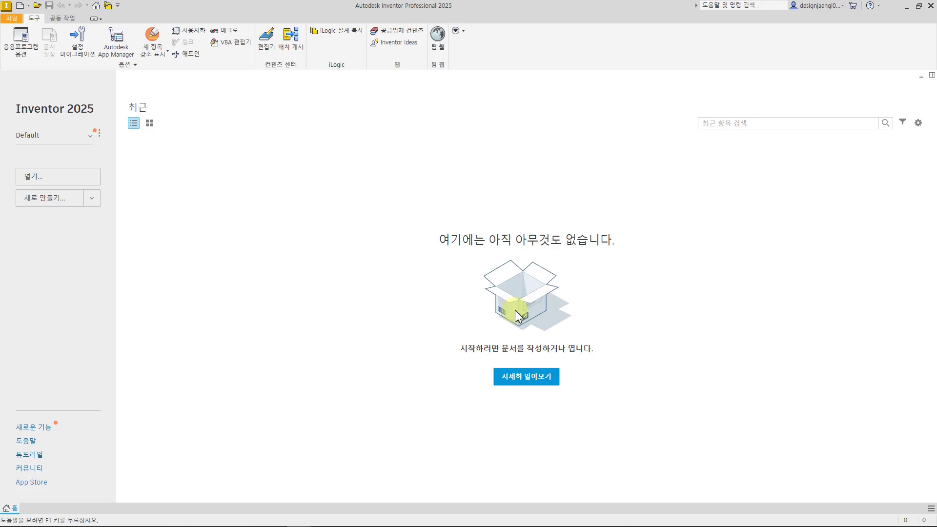
Restore the maximized Inventor window and bring the drawing 도면 예제 44.pdf to the front beside it
{"action": "double_click", "coordinate": [417, 10]}
{"action": "left_click", "coordinate": [289, 9]}
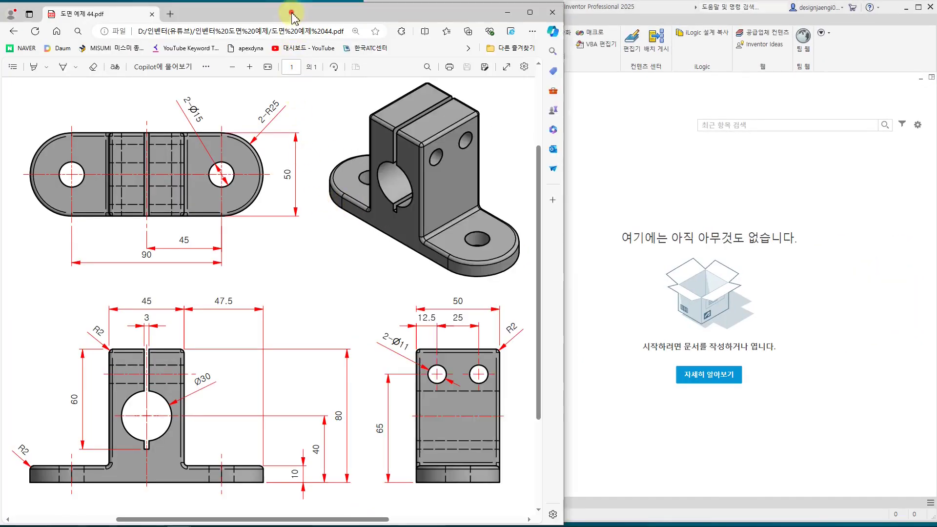
{"action": "left_click", "coordinate": [300, 252]}
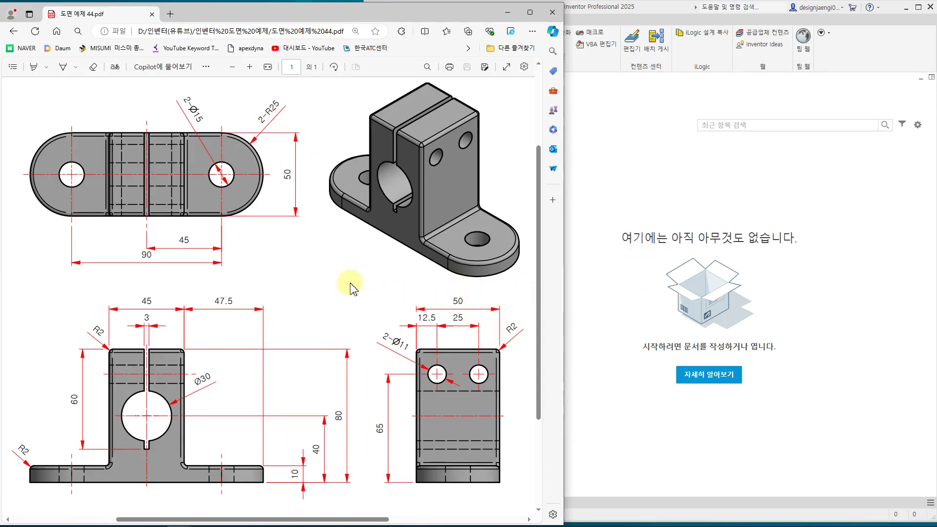
Switch back to Inventor and create a new part from the 부품.ipt template
{"action": "left_click", "coordinate": [608, 283]}
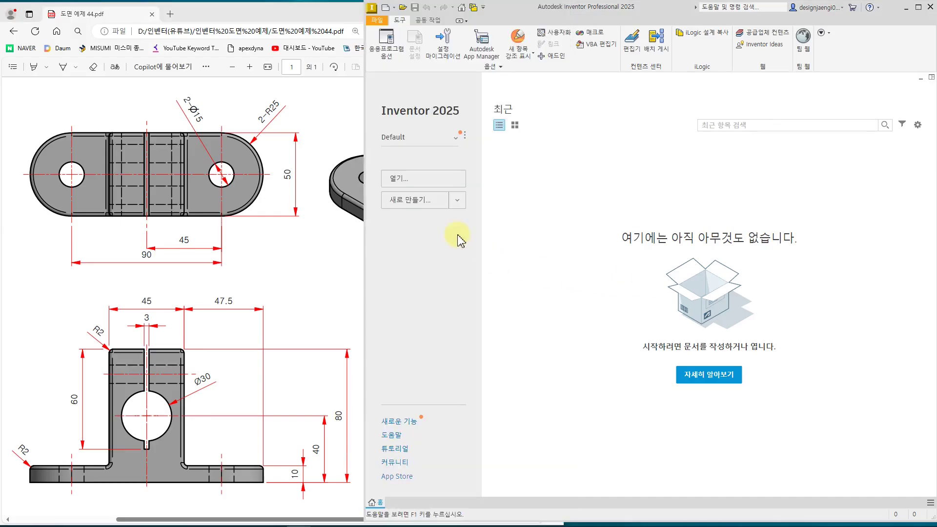
{"action": "left_click", "coordinate": [411, 201]}
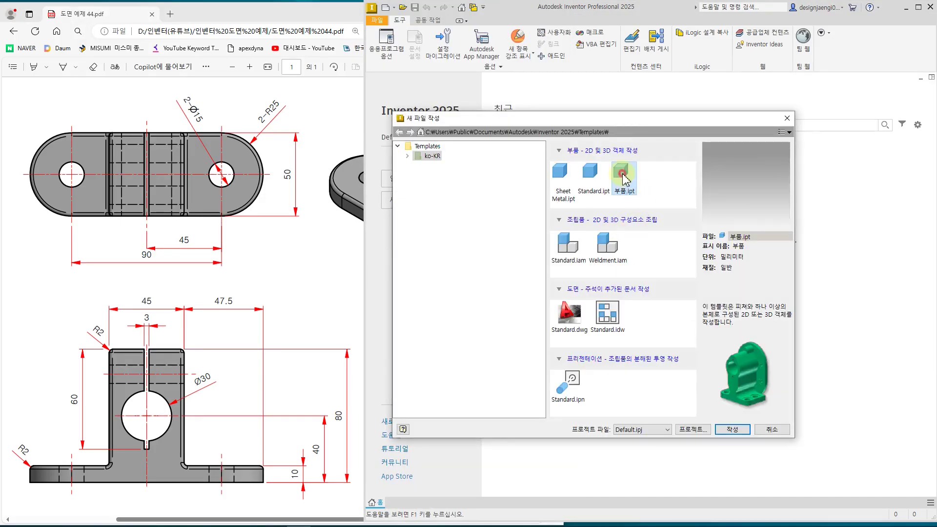
{"action": "left_click", "coordinate": [728, 428]}
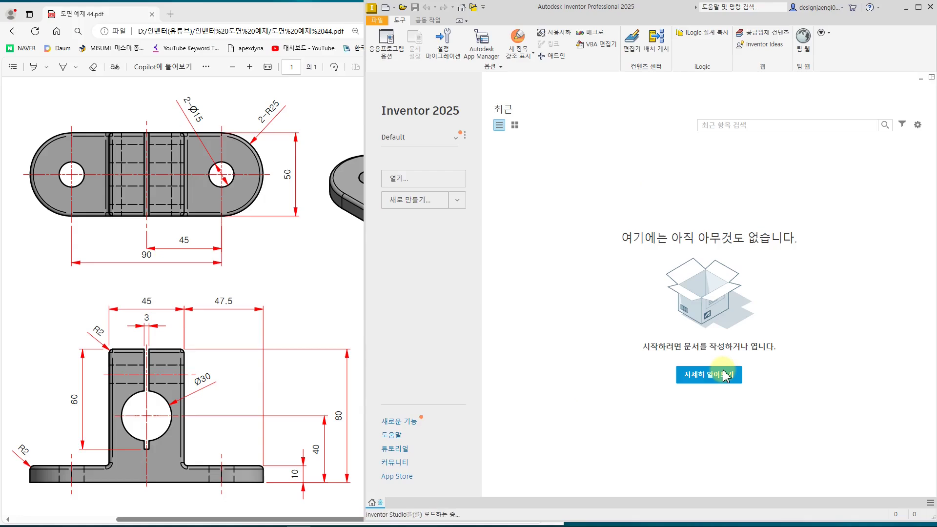
Examine the drawing's orthographic and isometric views, marking the front view and its base midpoint as the modelling reference, then clear the marks
{"action": "left_click", "coordinate": [298, 287]}
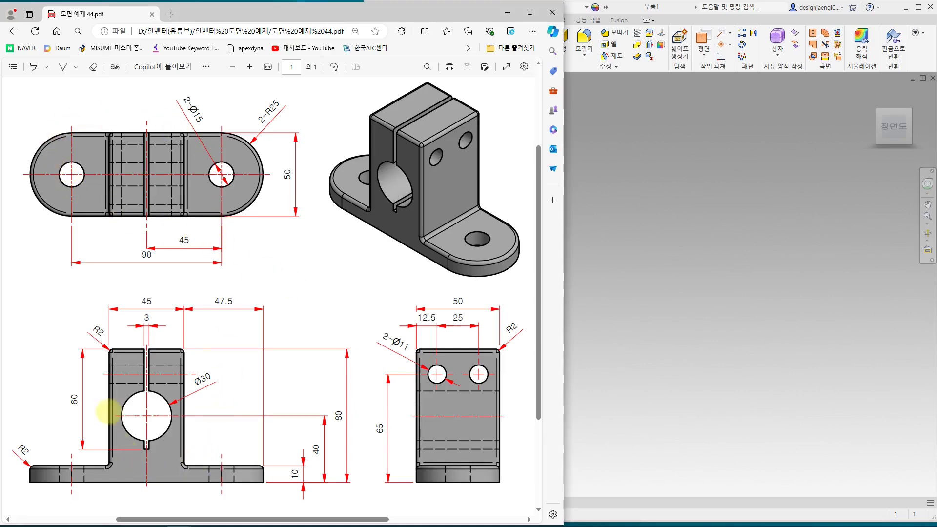
{"action": "left_click_drag", "start_coordinate": [197, 335], "coordinate": [225, 335]}
{"action": "left_click_drag", "start_coordinate": [236, 253], "coordinate": [258, 235]}
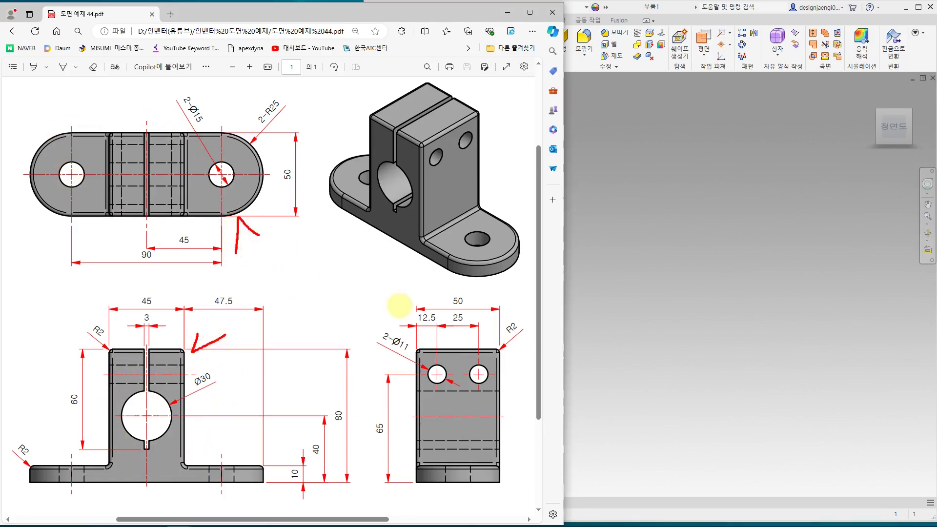
{"action": "left_click_drag", "start_coordinate": [400, 306], "coordinate": [431, 305]}
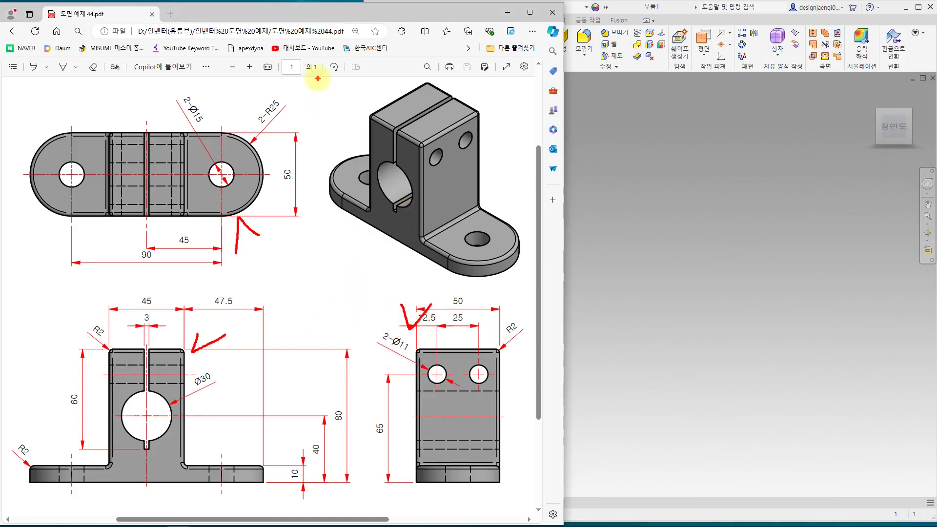
{"action": "mouse_move", "coordinate": [314, 64]}
{"action": "left_mouse_down"}
{"action": "mouse_move", "coordinate": [443, 220]}
{"action": "mouse_move", "coordinate": [527, 284]}
{"action": "left_mouse_up"}
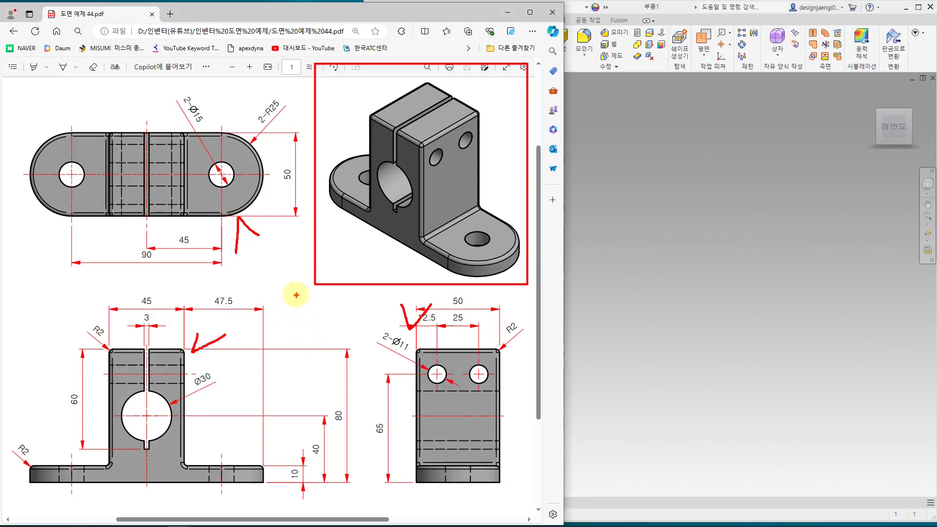
{"action": "mouse_move", "coordinate": [349, 242]}
{"action": "left_mouse_down"}
{"action": "mouse_move", "coordinate": [387, 213]}
{"action": "mouse_move", "coordinate": [392, 243]}
{"action": "left_mouse_up"}
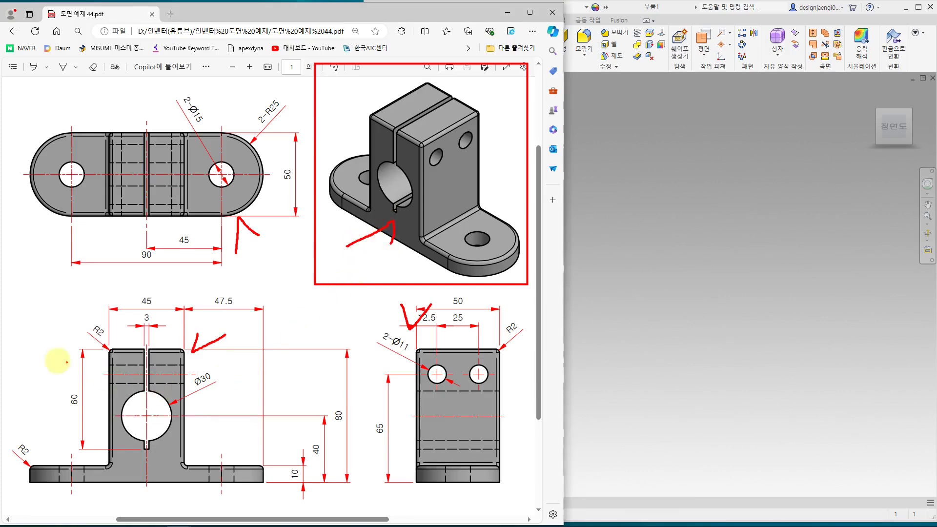
{"action": "mouse_move", "coordinate": [16, 332]}
{"action": "left_mouse_down"}
{"action": "mouse_move", "coordinate": [213, 471]}
{"action": "mouse_move", "coordinate": [275, 494]}
{"action": "left_mouse_up"}
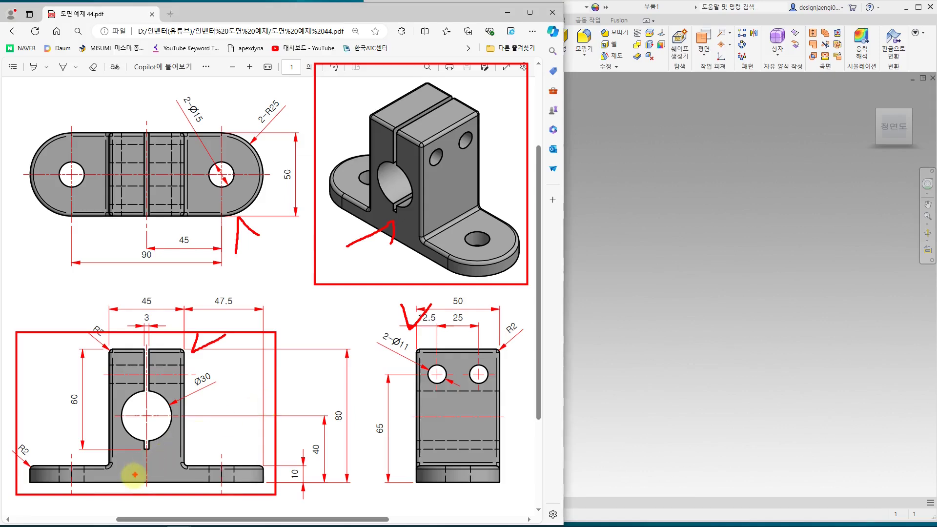
{"action": "mouse_move", "coordinate": [148, 490]}
{"action": "left_mouse_down"}
{"action": "mouse_move", "coordinate": [152, 498]}
{"action": "mouse_move", "coordinate": [146, 483]}
{"action": "mouse_move", "coordinate": [143, 490]}
{"action": "left_mouse_up"}
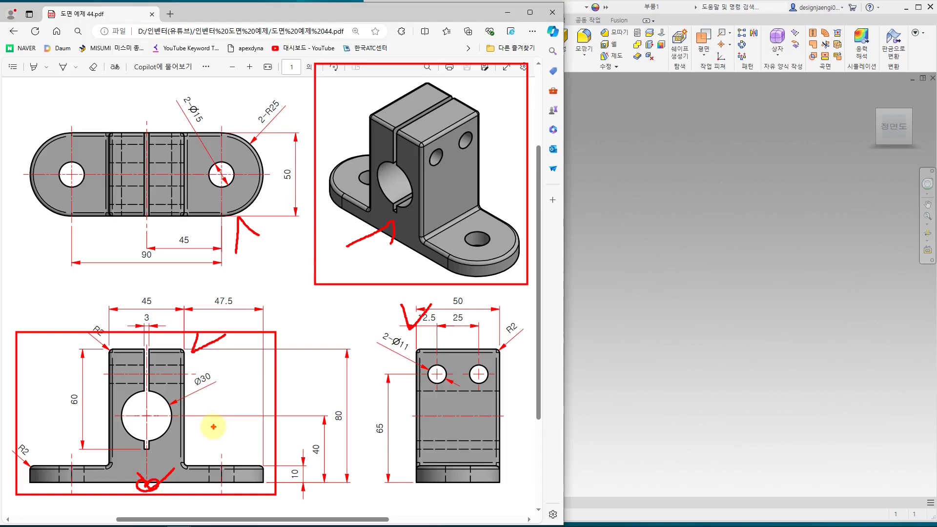
{"action": "mouse_move", "coordinate": [155, 475]}
{"action": "left_mouse_down"}
{"action": "mouse_move", "coordinate": [142, 472]}
{"action": "mouse_move", "coordinate": [146, 485]}
{"action": "left_mouse_up"}
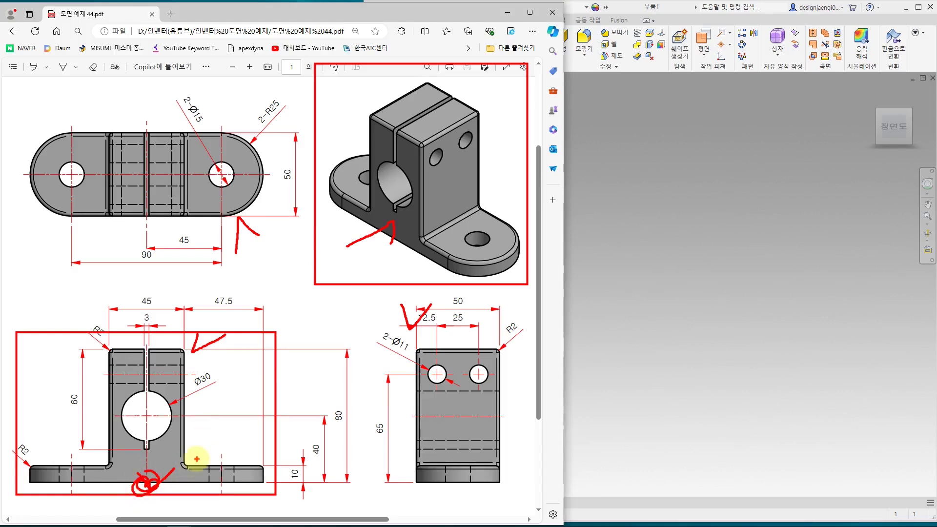
{"action": "key", "text": "Escape"}
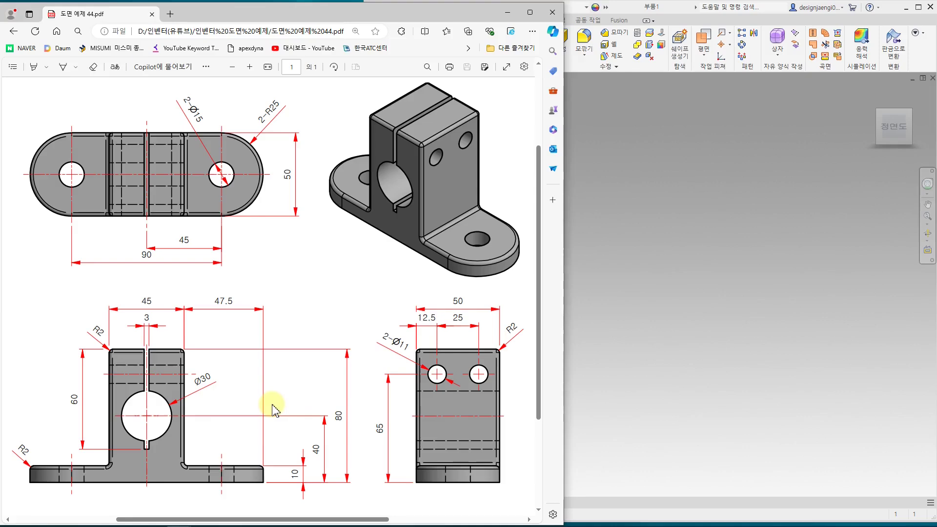
Switch to Inventor and start a 2D sketch on the XY plane
{"action": "left_click", "coordinate": [692, 297]}
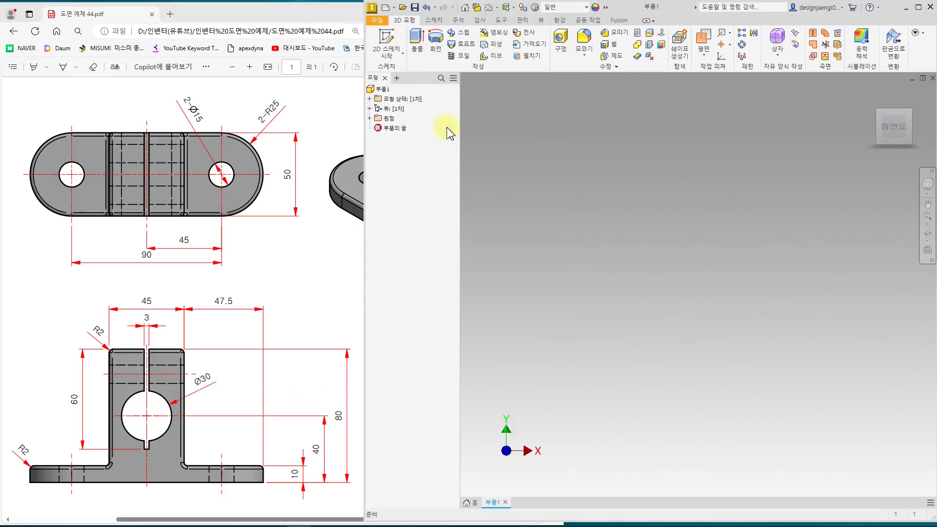
{"action": "left_click", "coordinate": [388, 39]}
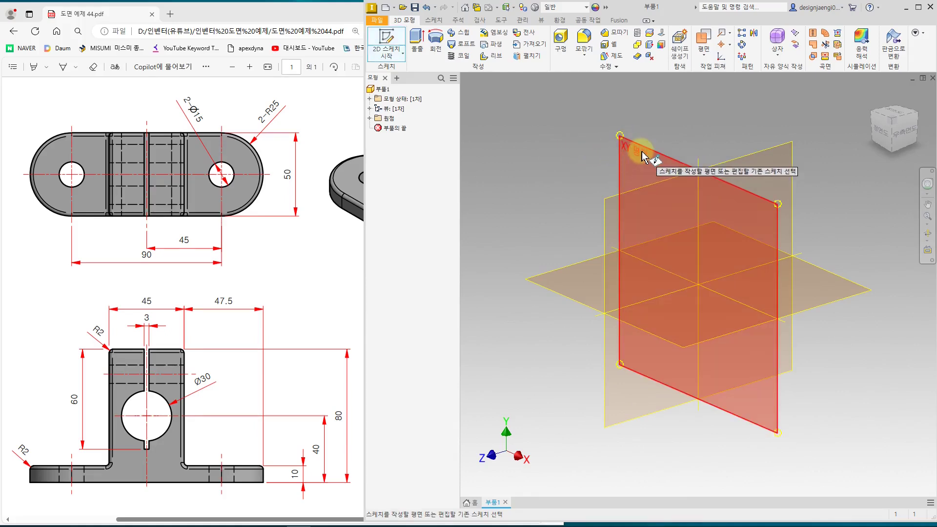
{"action": "left_click", "coordinate": [635, 149]}
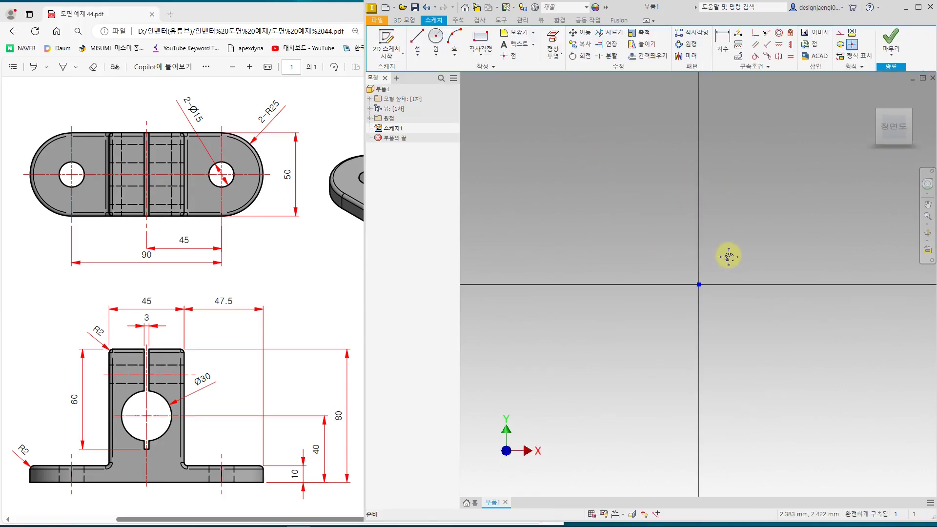
Sketch a thin horizontal rectangle about 28.6 mm wide just above the origin for the bracket's base
{"action": "left_click", "coordinate": [481, 39]}
{"action": "left_click", "coordinate": [518, 290]}
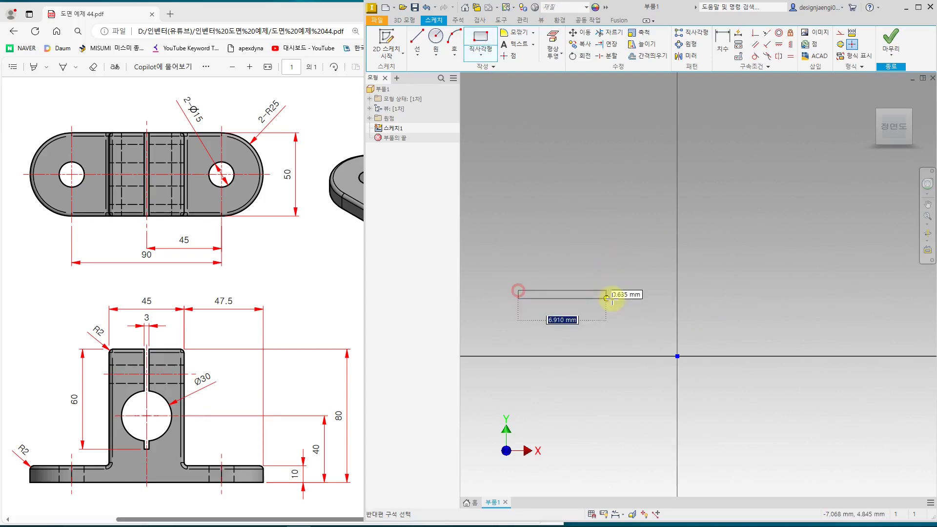
{"action": "left_click", "coordinate": [869, 307]}
{"action": "key", "text": "Escape"}
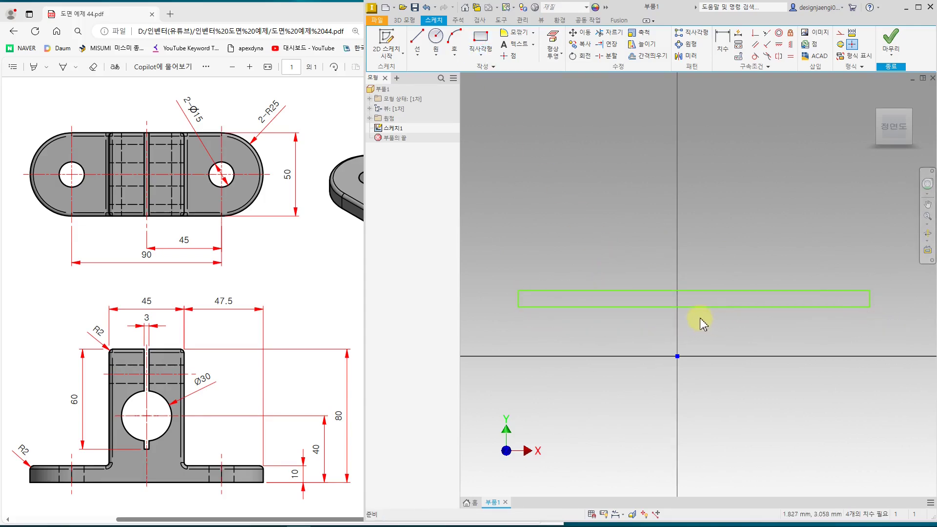
Dimension the rectangle's bottom edge and set its length to 140 mm, working it out from the R25 ends and 90 mm hole spacing in the drawing
{"action": "left_click", "coordinate": [721, 41]}
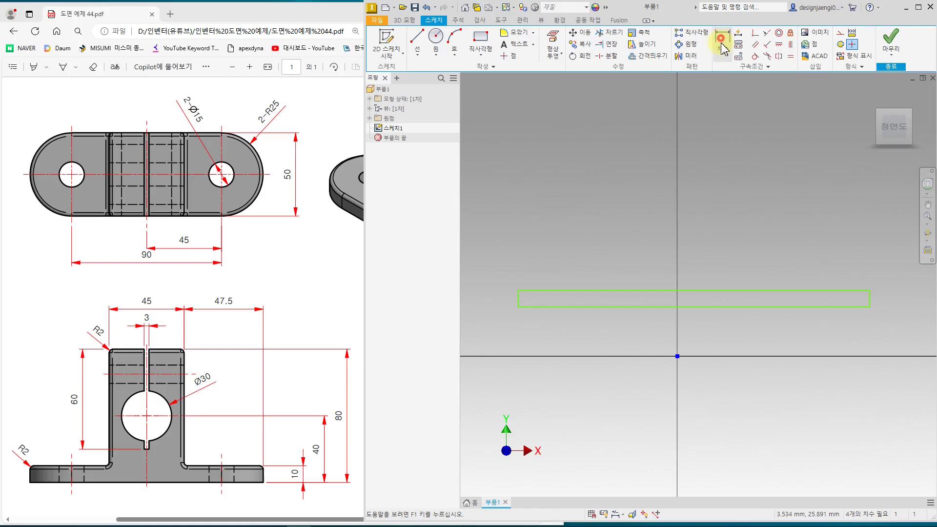
{"action": "left_click", "coordinate": [722, 306]}
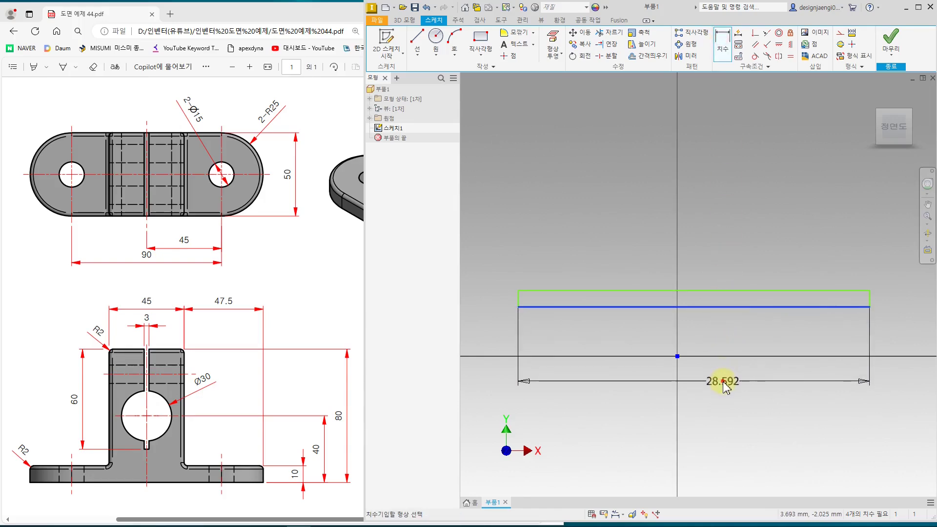
{"action": "left_click", "coordinate": [729, 429]}
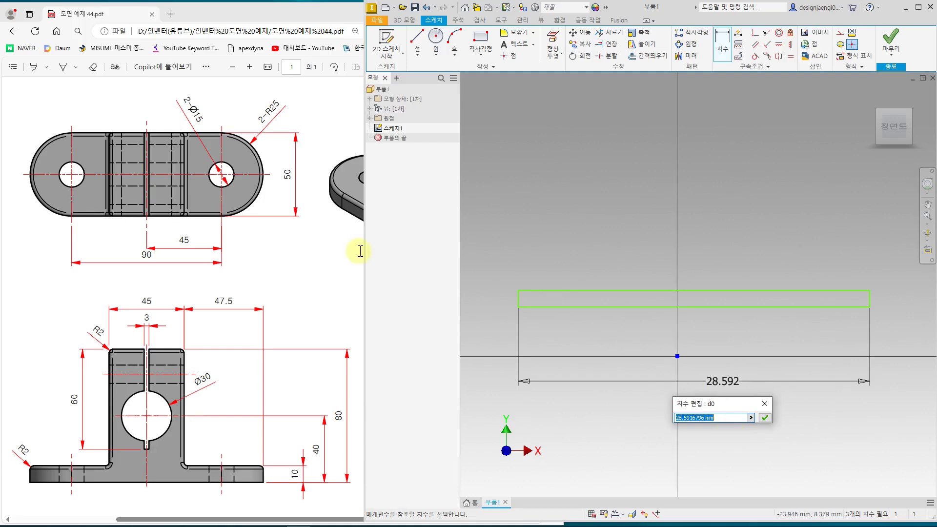
{"action": "left_click", "coordinate": [226, 259]}
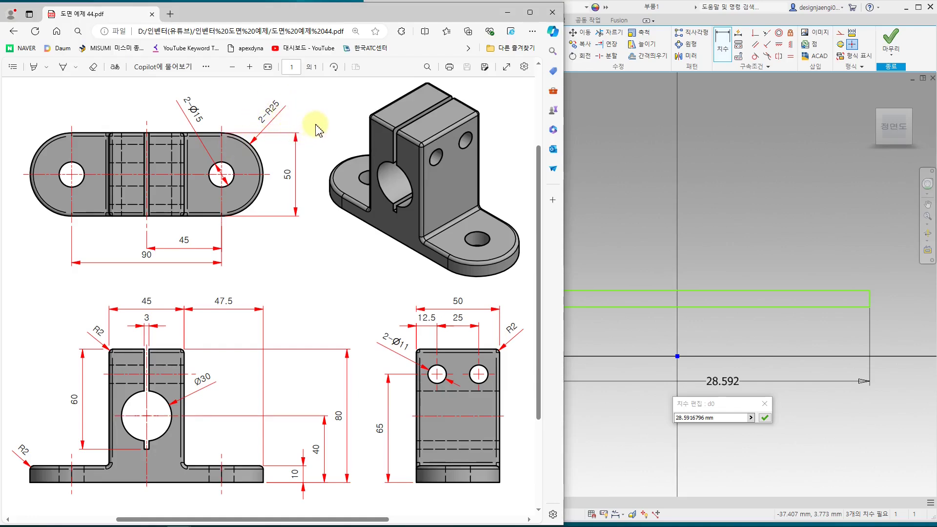
{"action": "mouse_move", "coordinate": [281, 122]}
{"action": "left_mouse_down"}
{"action": "mouse_move", "coordinate": [285, 113]}
{"action": "mouse_move", "coordinate": [282, 125]}
{"action": "left_mouse_up"}
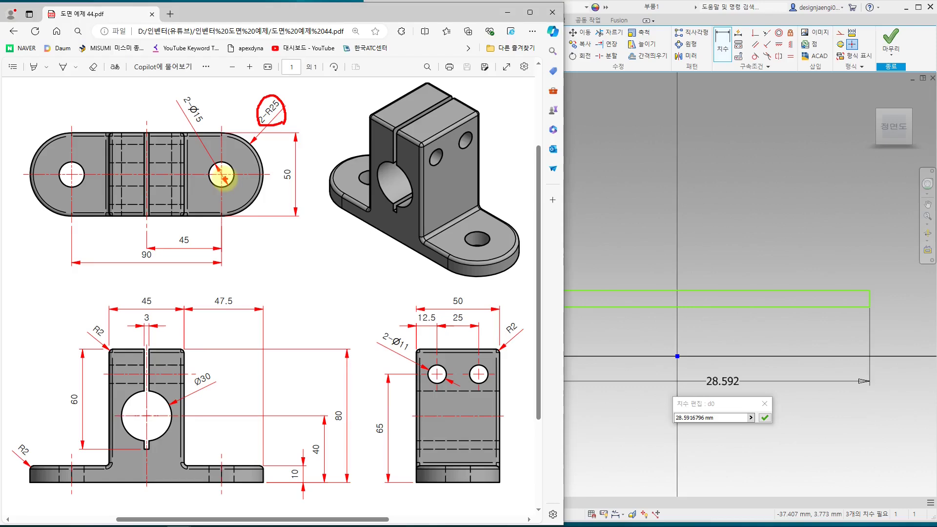
{"action": "mouse_move", "coordinate": [155, 245]}
{"action": "left_mouse_down"}
{"action": "mouse_move", "coordinate": [136, 257]}
{"action": "mouse_move", "coordinate": [161, 264]}
{"action": "left_mouse_up"}
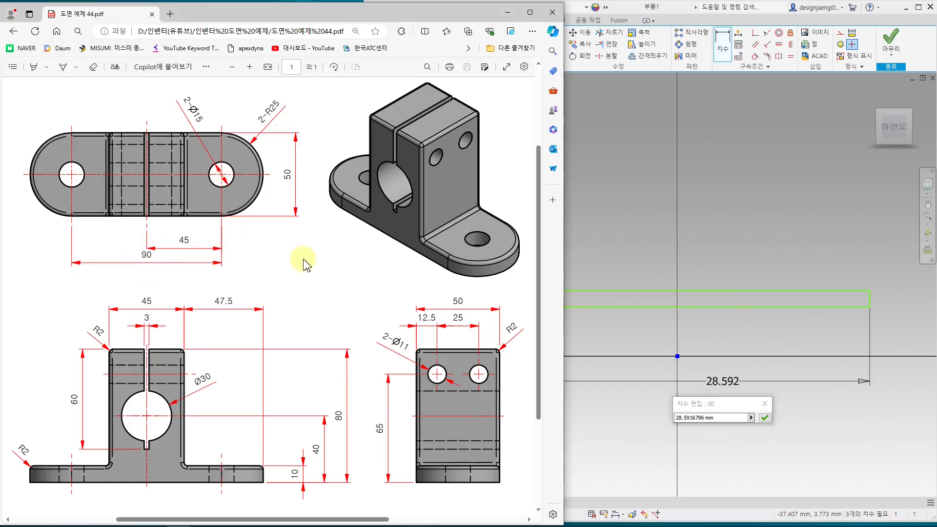
{"action": "left_click", "coordinate": [720, 415]}
{"action": "left_click_drag", "start_coordinate": [717, 418], "coordinate": [647, 420]}
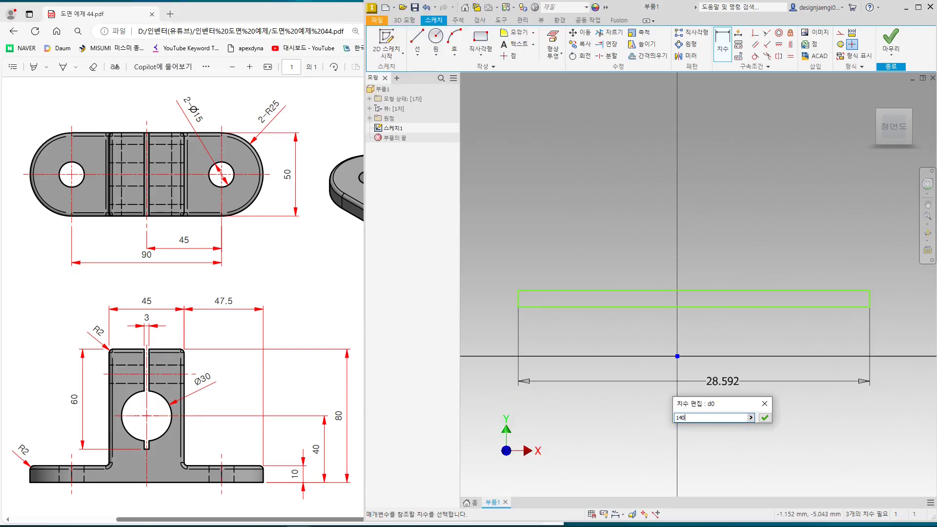
{"action": "key", "text": "Return"}
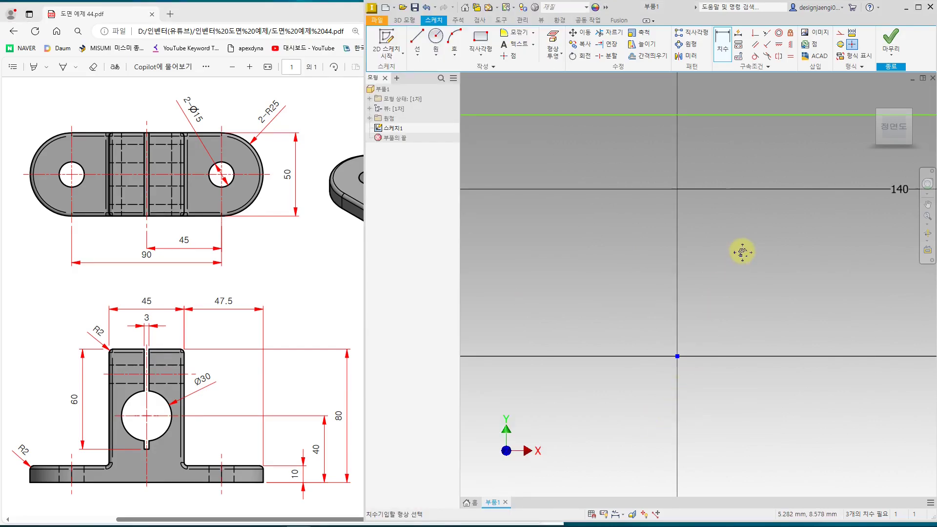
{"action": "key", "text": "Home"}
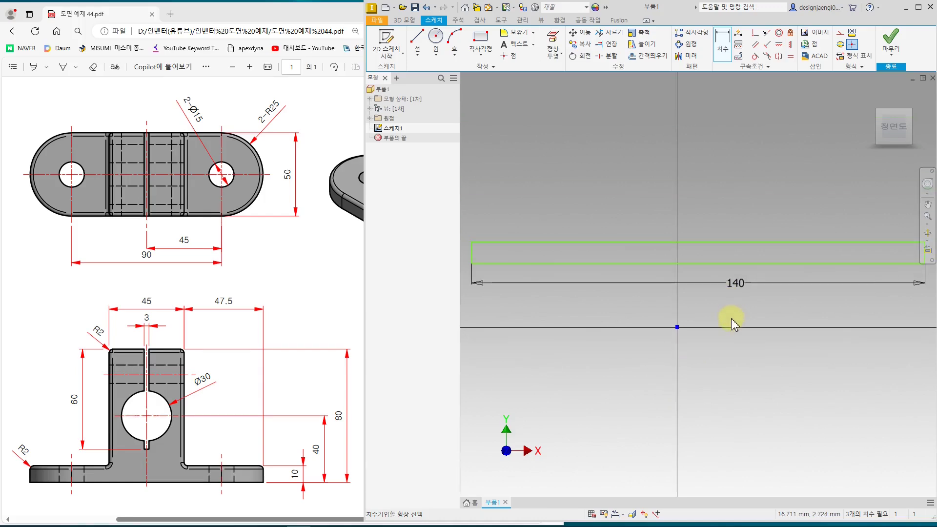
{"action": "middle_click_drag", "start_coordinate": [743, 340], "coordinate": [738, 387]}
{"action": "key", "text": "Escape"}
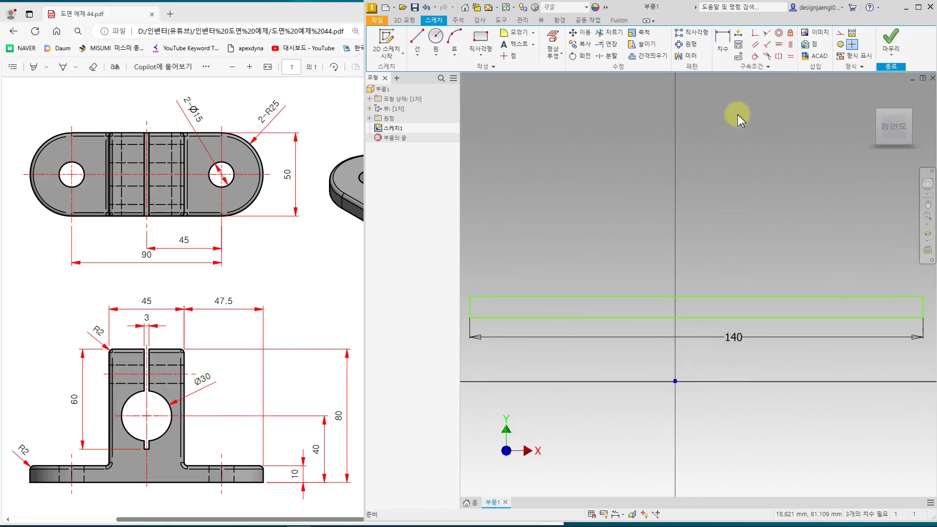
Constrain the midpoint of the rectangle's bottom edge coincident with the sketch origin
{"action": "left_click", "coordinate": [754, 34]}
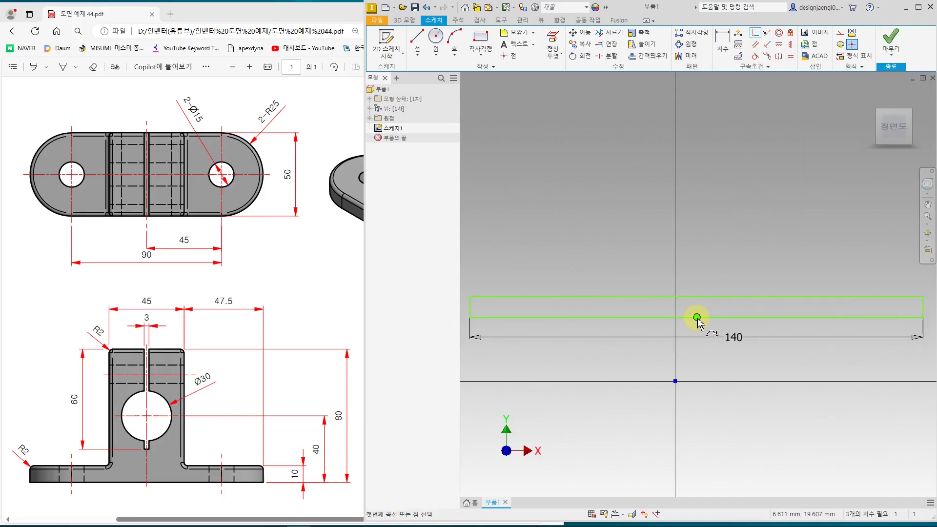
{"action": "left_click", "coordinate": [674, 381]}
{"action": "scroll", "coordinate": [703, 412], "scroll_direction": "down", "scroll_amount": 2}
{"action": "scroll", "coordinate": [707, 424], "scroll_direction": "up", "scroll_amount": 2}
{"action": "scroll", "coordinate": [707, 425], "scroll_direction": "down", "scroll_amount": 2}
{"action": "key", "text": "Escape"}
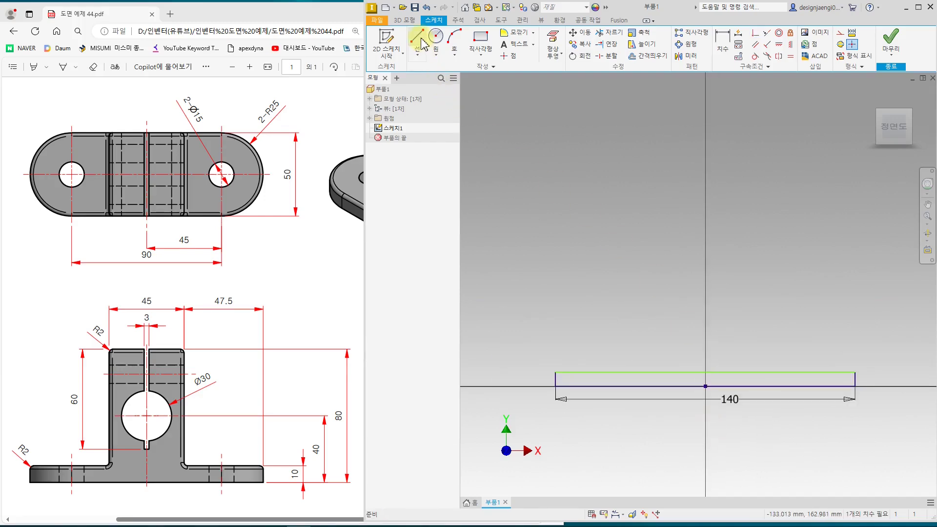
Draw the upright block's outline with three lines, two verticals and a horizontal, starting and ending on the base rectangle's top edge
{"action": "left_click", "coordinate": [420, 42]}
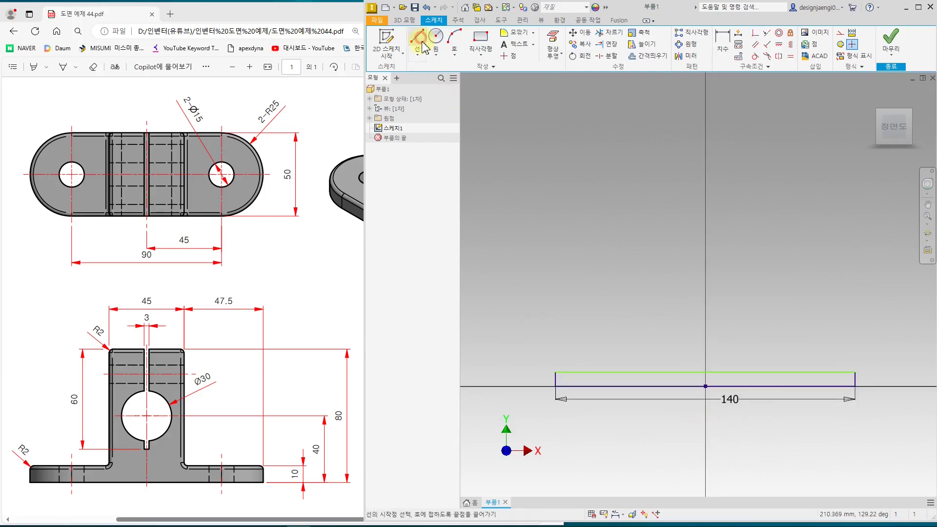
{"action": "left_click", "coordinate": [646, 372]}
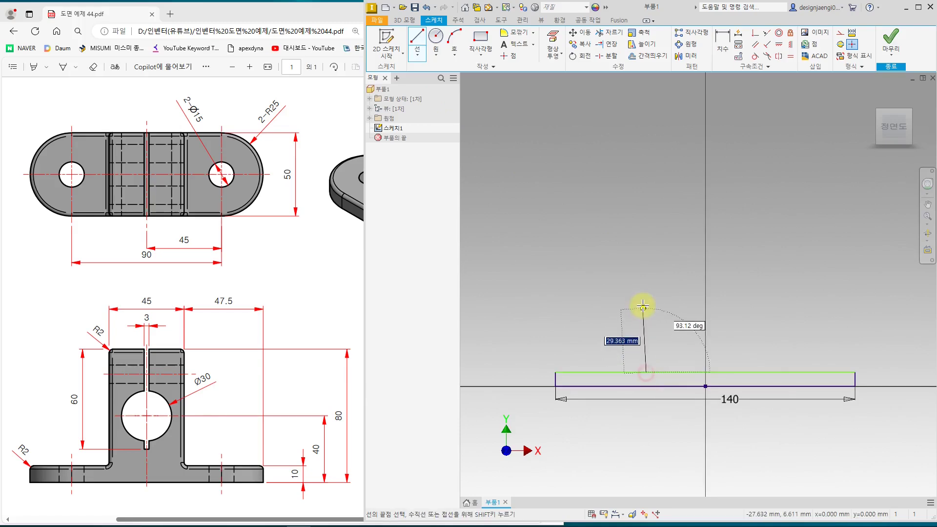
{"action": "left_click", "coordinate": [646, 252]}
{"action": "left_click", "coordinate": [767, 252]}
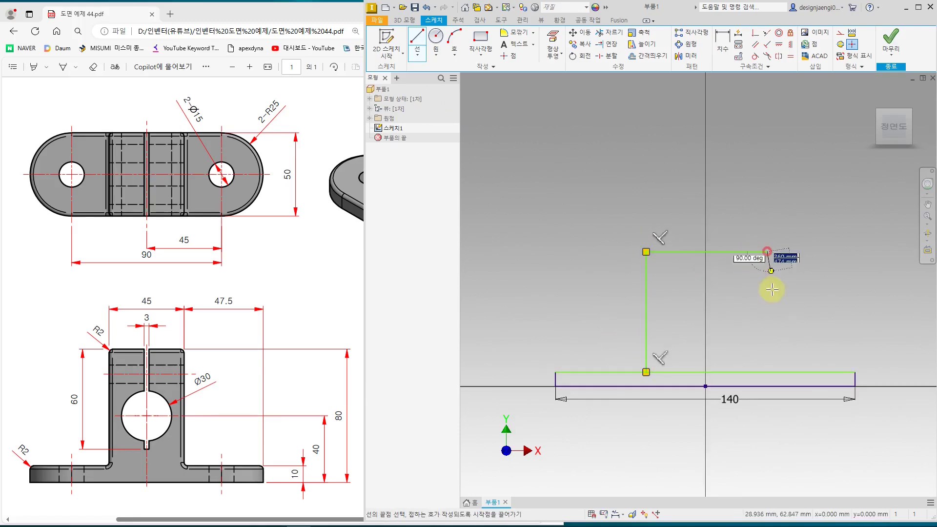
{"action": "double_click", "coordinate": [767, 372]}
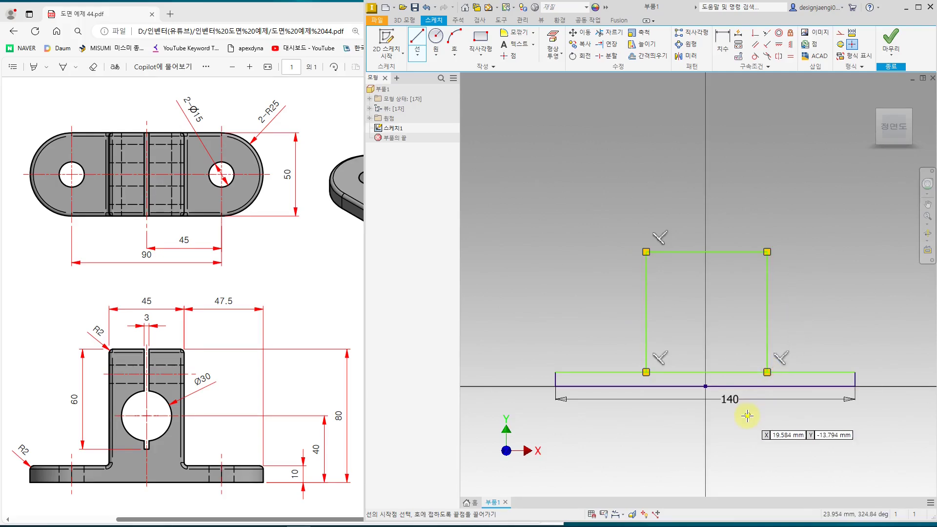
Align the midpoint of the upright block's top edge vertically with the sketch origin
{"action": "middle_click_drag", "start_coordinate": [752, 411], "coordinate": [739, 415]}
{"action": "left_click", "coordinate": [709, 256]}
{"action": "left_click", "coordinate": [681, 341]}
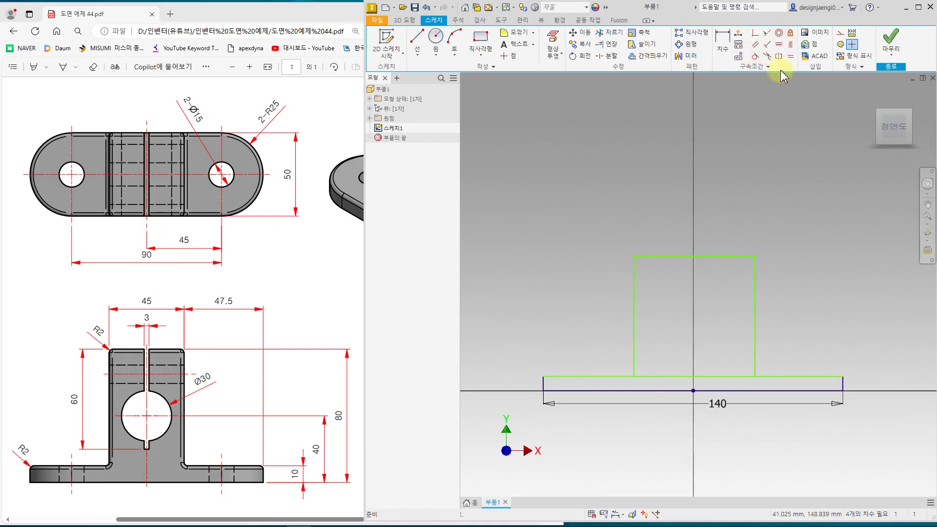
{"action": "left_click", "coordinate": [790, 45]}
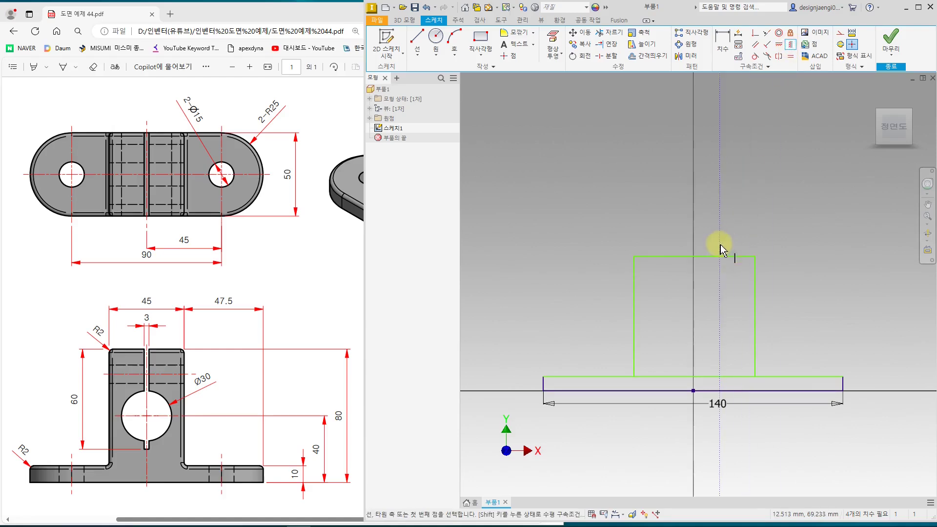
{"action": "left_click", "coordinate": [695, 255]}
{"action": "left_click", "coordinate": [693, 390]}
{"action": "key", "text": "Escape"}
Test the block's centring by pulling its two vertical sides outward
{"action": "left_click", "coordinate": [633, 278]}
{"action": "left_click_drag", "start_coordinate": [633, 279], "coordinate": [614, 279]}
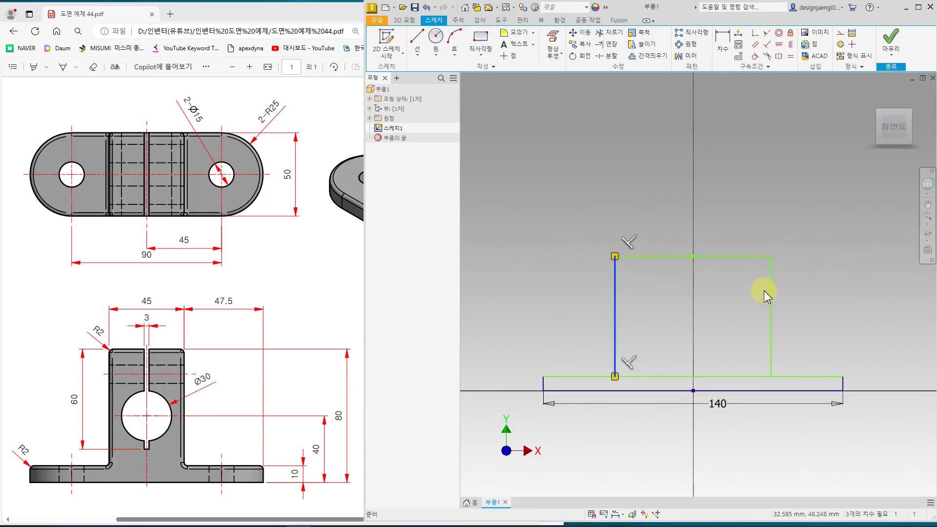
{"action": "left_click", "coordinate": [751, 309]}
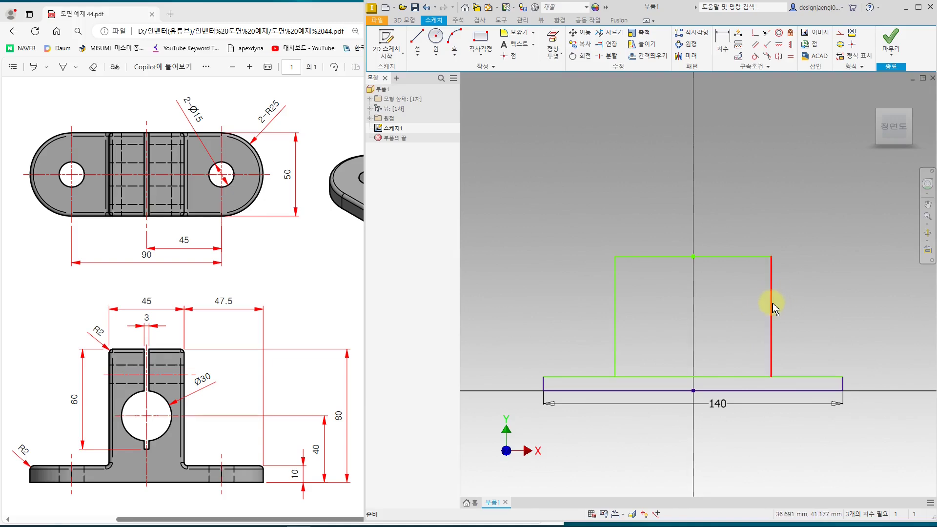
{"action": "left_click_drag", "start_coordinate": [771, 308], "coordinate": [774, 307]}
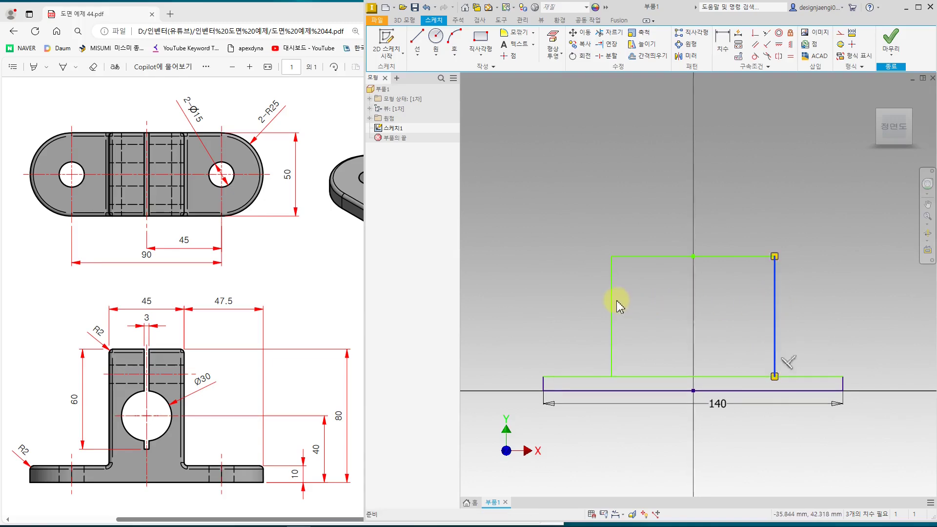
{"action": "left_click", "coordinate": [721, 309]}
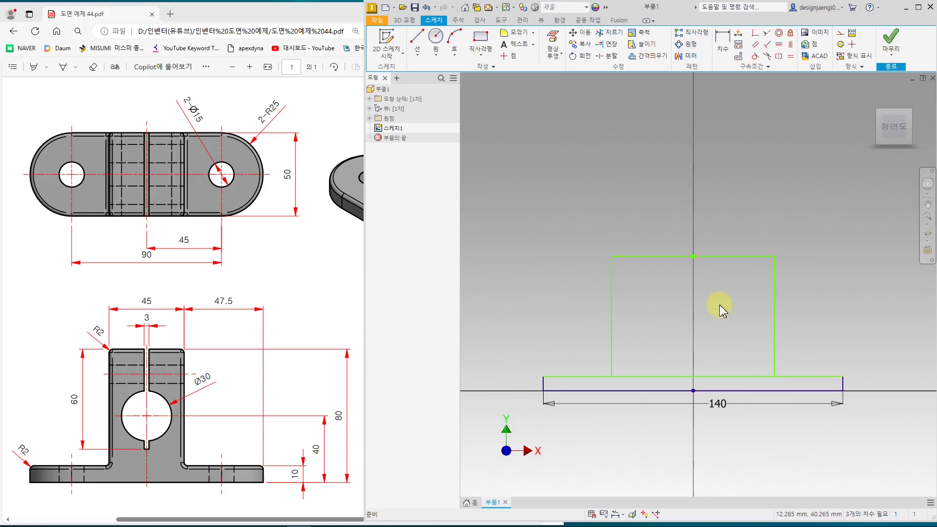
Dimension the overall height from the base's bottom edge to the block's top edge as 80 mm
{"action": "left_click", "coordinate": [722, 43]}
{"action": "left_click", "coordinate": [742, 257]}
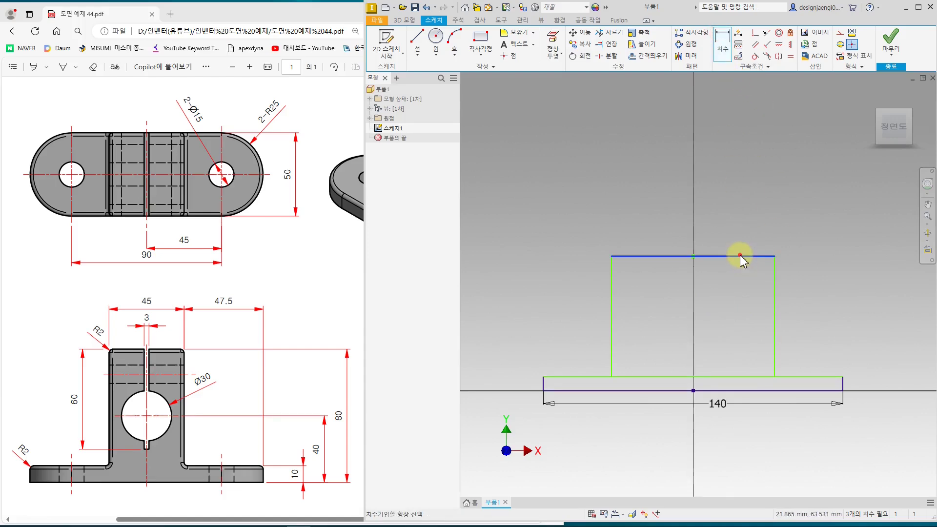
{"action": "left_click", "coordinate": [760, 391]}
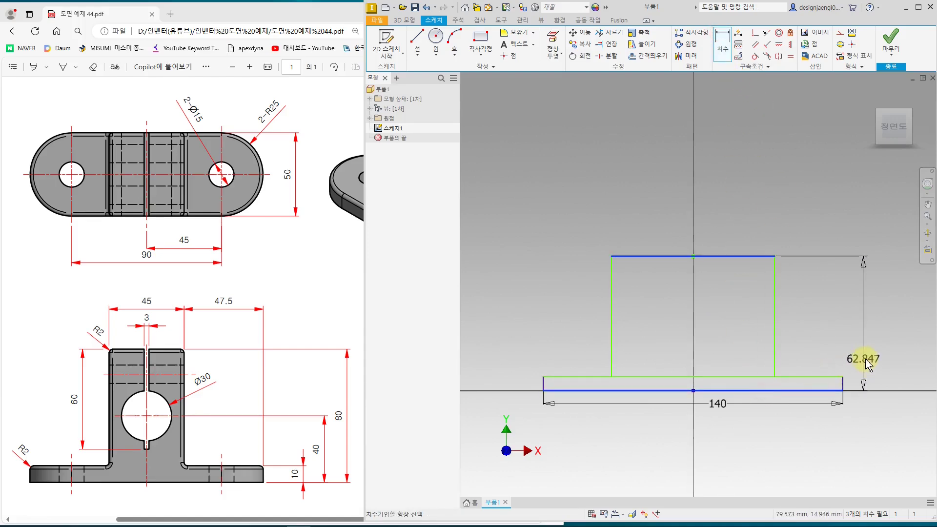
{"action": "left_click", "coordinate": [891, 352]}
{"action": "type", "text": "80"}
{"action": "key", "text": "Return"}
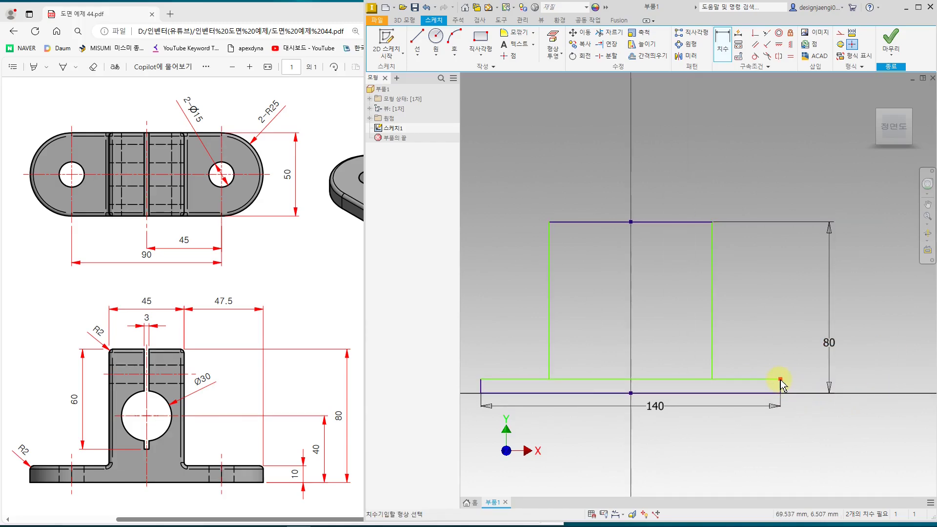
Dimension the base rectangle's short end edge and set the base thickness to 10 mm
{"action": "scroll", "coordinate": [781, 391], "scroll_direction": "down", "scroll_amount": 5}
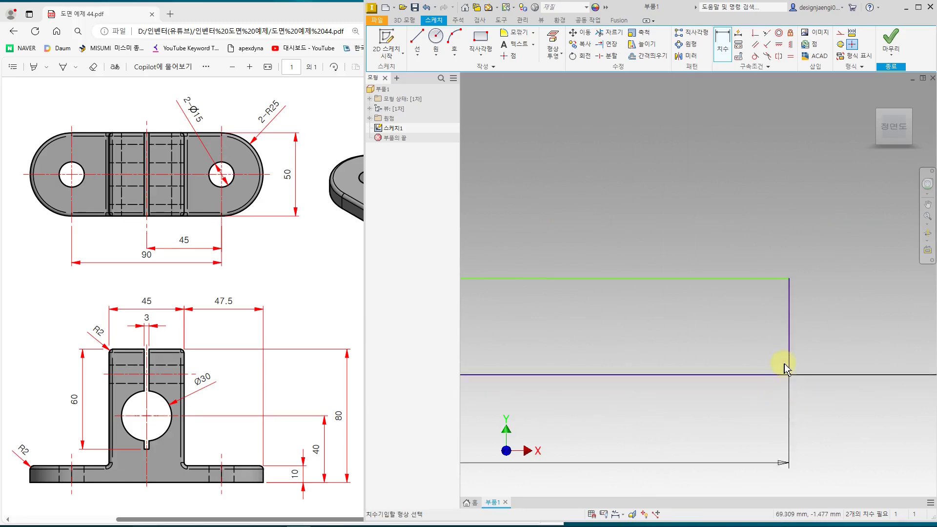
{"action": "left_click", "coordinate": [787, 352]}
{"action": "scroll", "coordinate": [800, 353], "scroll_direction": "up", "scroll_amount": 5}
{"action": "left_click", "coordinate": [813, 360]}
{"action": "type", "text": "10"}
{"action": "key", "text": "Return"}
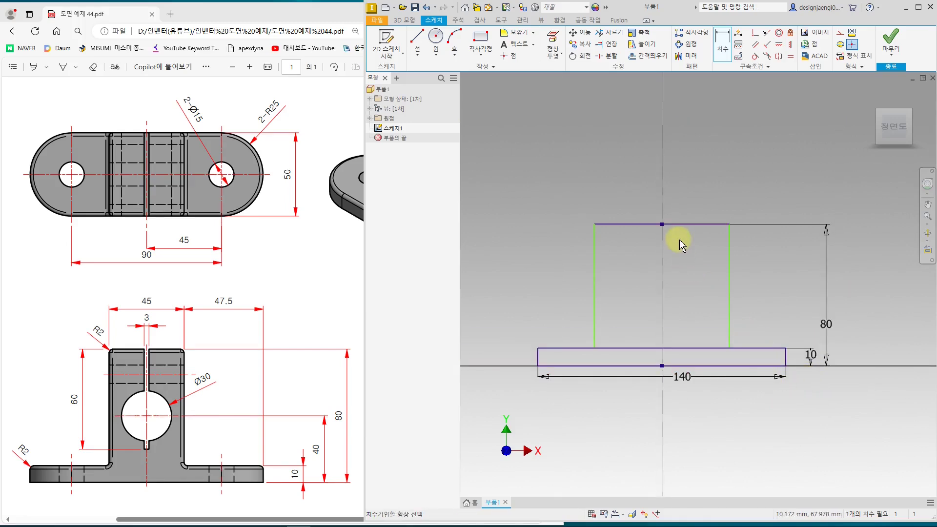
Dimension the upright block's top edge as 45 mm and finish the sketch
{"action": "left_click", "coordinate": [682, 226]}
{"action": "left_click", "coordinate": [683, 188]}
{"action": "type", "text": "45"}
{"action": "key", "text": "Return"}
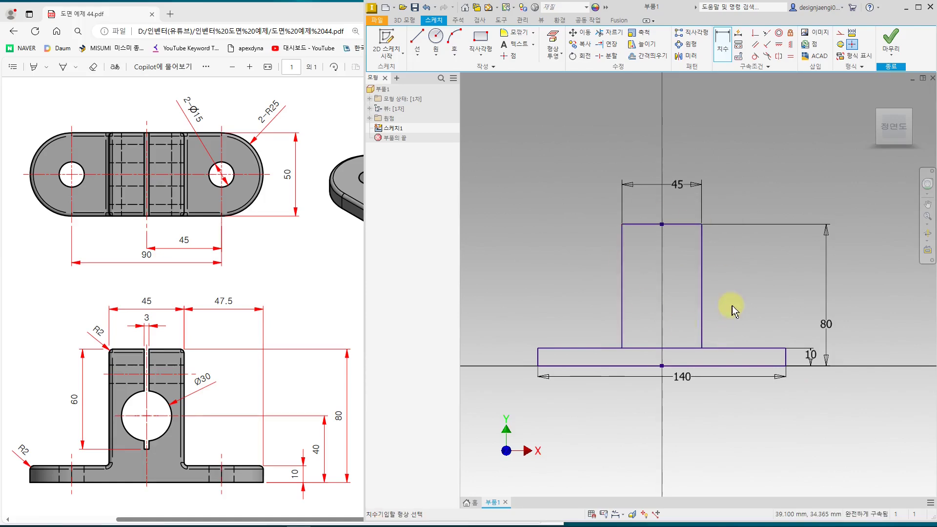
{"action": "left_click", "coordinate": [890, 41]}
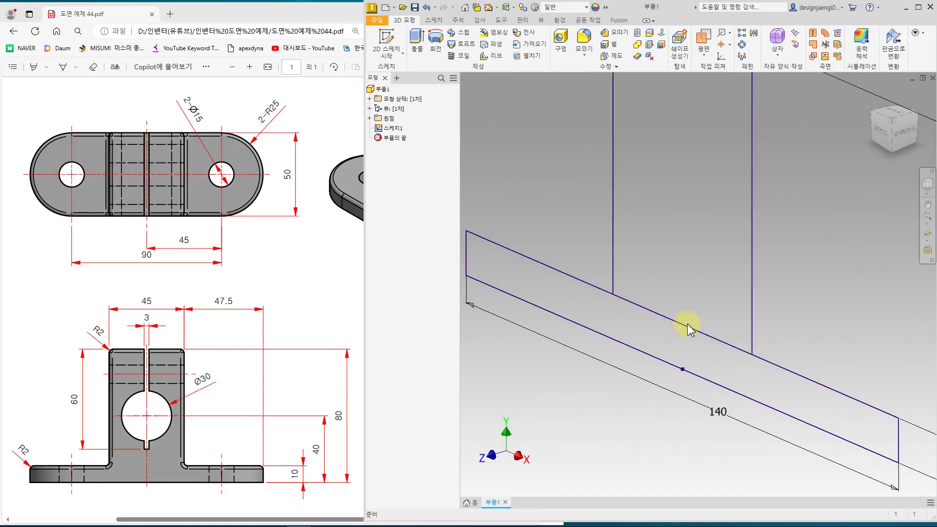
Extrude the base and upright block profiles together, symmetric about the sketch plane, by a total of 50 mm
{"action": "middle_click_drag", "start_coordinate": [688, 328], "coordinate": [787, 306]}
{"action": "left_click", "coordinate": [416, 42]}
{"action": "left_click", "coordinate": [722, 316]}
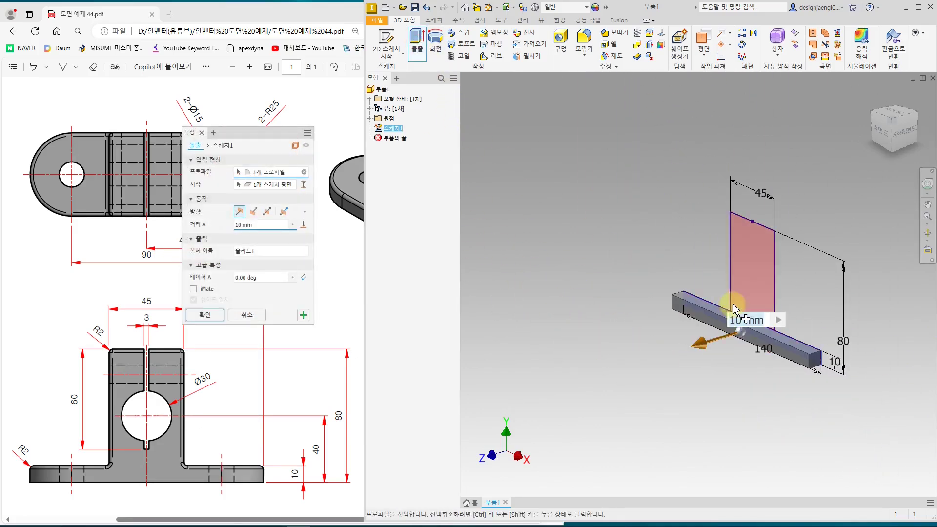
{"action": "left_click", "coordinate": [744, 278]}
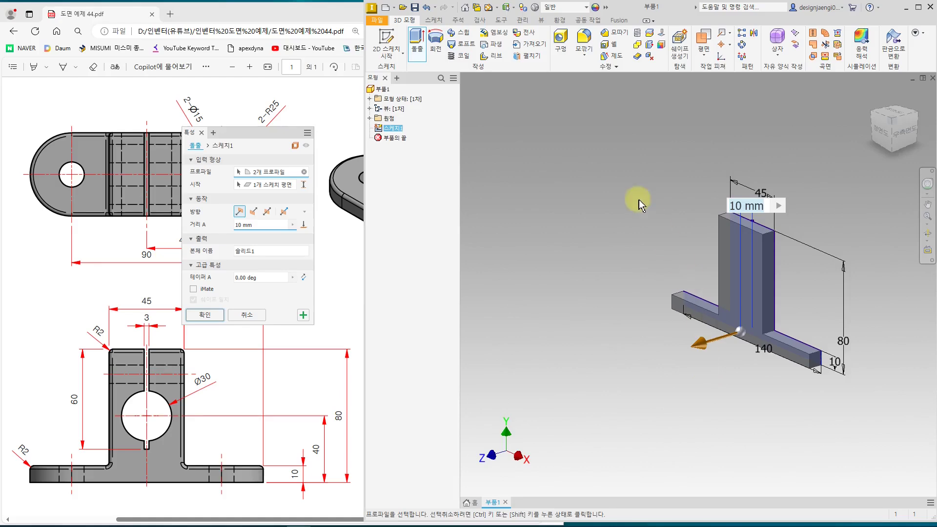
{"action": "left_click", "coordinate": [267, 211]}
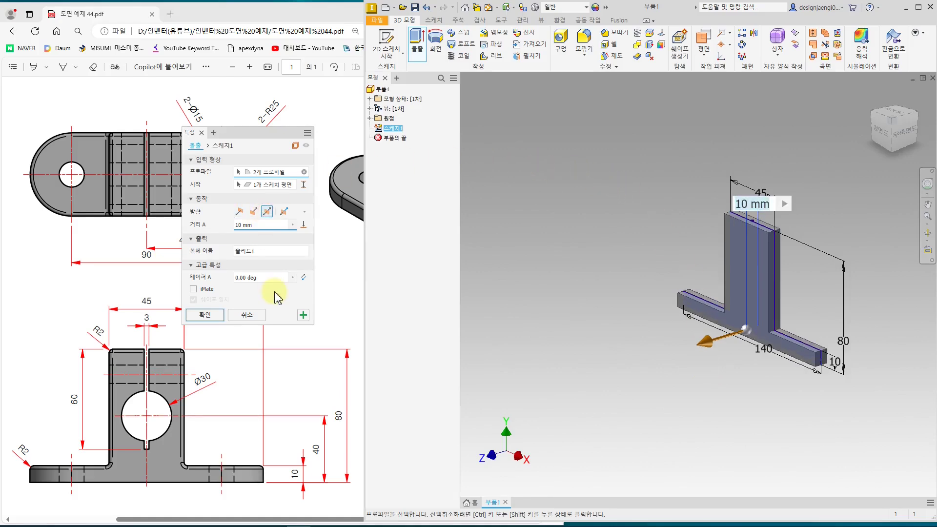
{"action": "left_click", "coordinate": [138, 274]}
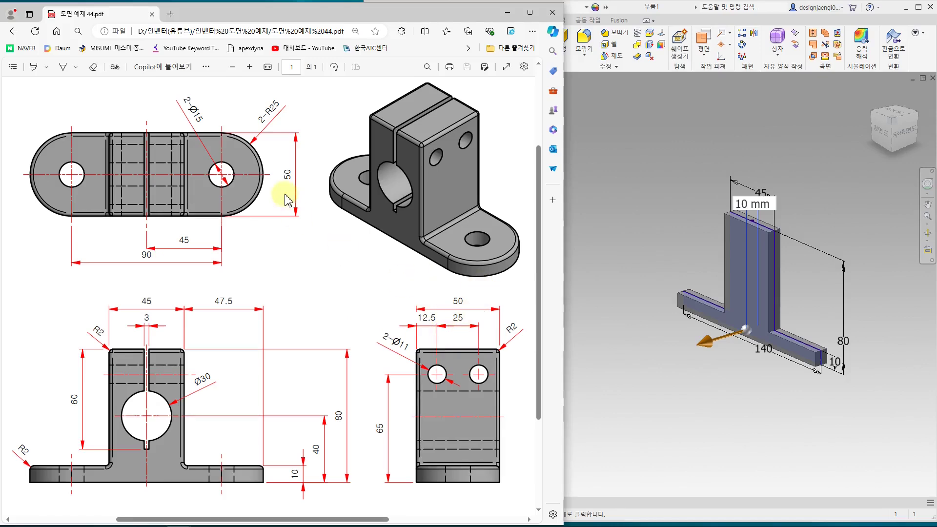
{"action": "left_click", "coordinate": [696, 218]}
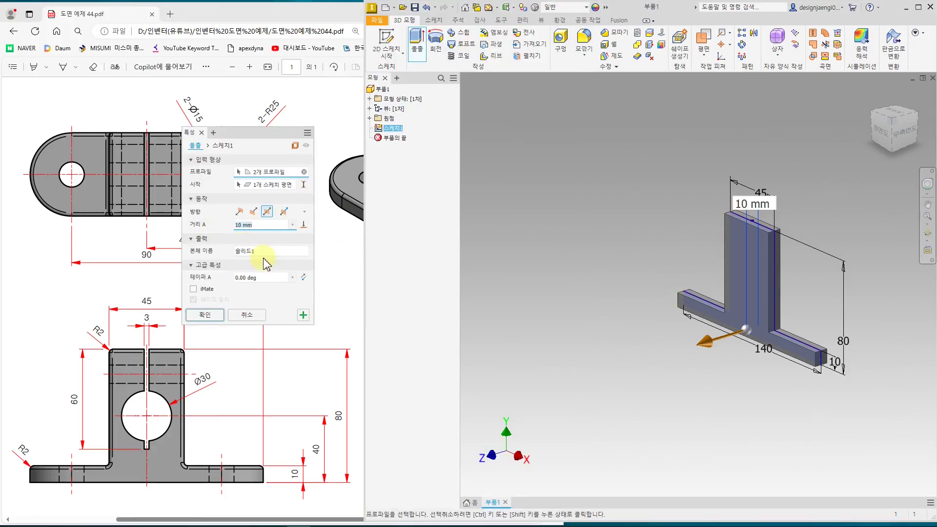
{"action": "left_click", "coordinate": [205, 315]}
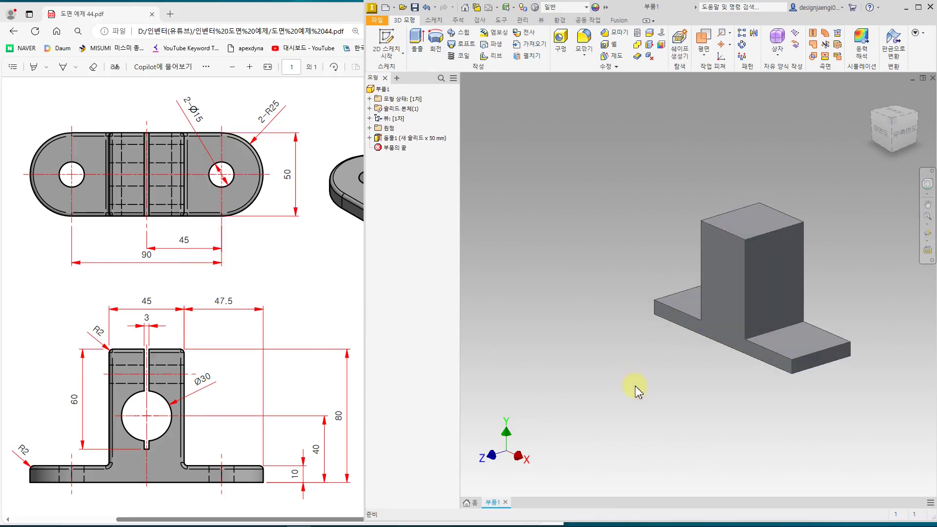
Start a sketch on the block's front face and draw a circle centred about 49 mm above the origin for the bore
{"action": "left_click", "coordinate": [163, 293]}
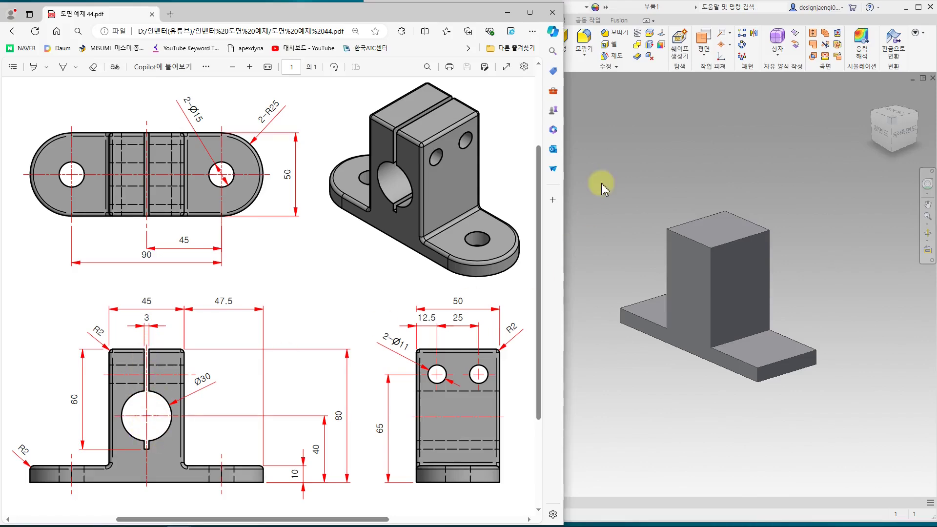
{"action": "left_click", "coordinate": [593, 215]}
{"action": "left_click", "coordinate": [386, 43]}
{"action": "left_click", "coordinate": [680, 278]}
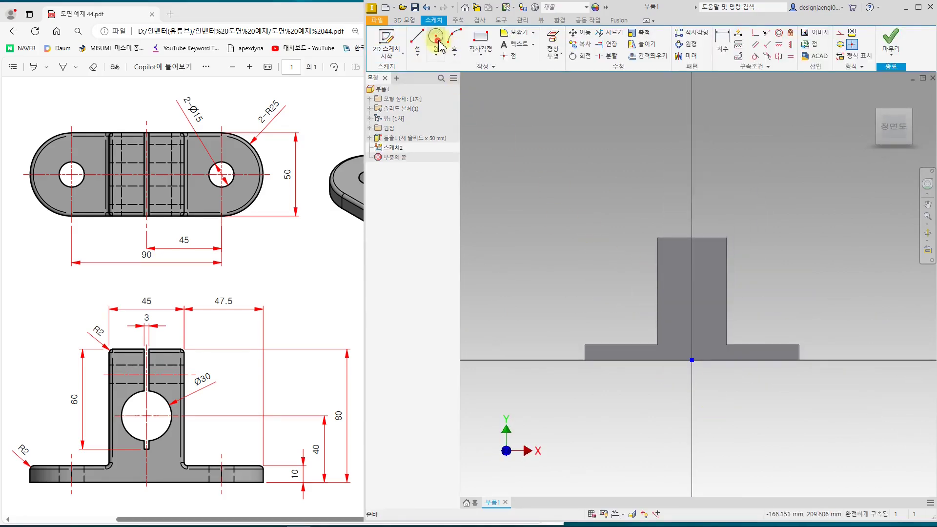
{"action": "left_click", "coordinate": [435, 36]}
{"action": "scroll", "coordinate": [732, 336], "scroll_direction": "up", "scroll_amount": 3}
{"action": "left_click", "coordinate": [656, 237]}
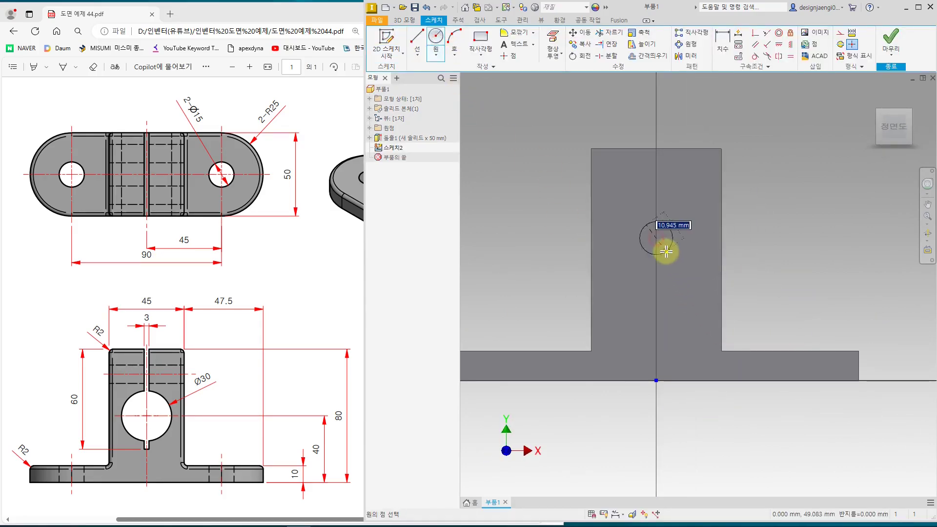
{"action": "left_click", "coordinate": [675, 277]}
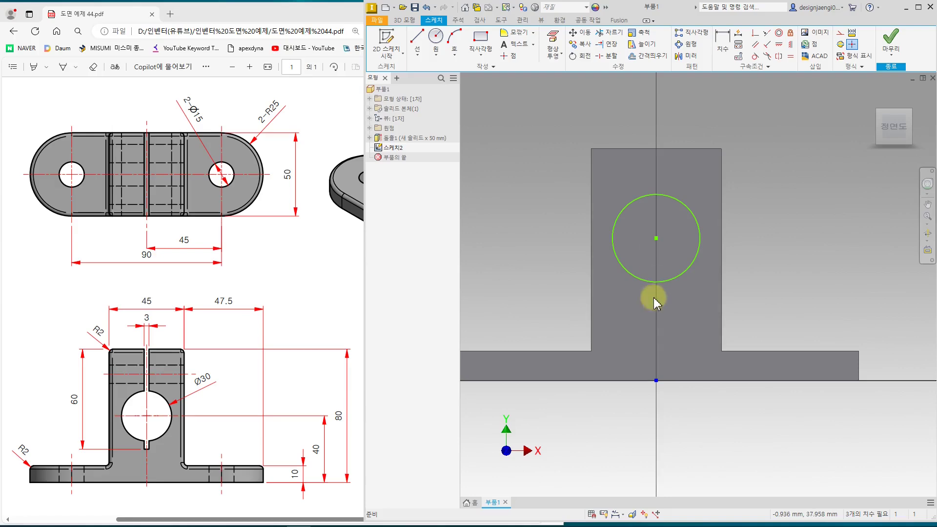
Align the circle's centre vertically with the midpoint of the base's bottom edge
{"action": "left_click", "coordinate": [656, 380]}
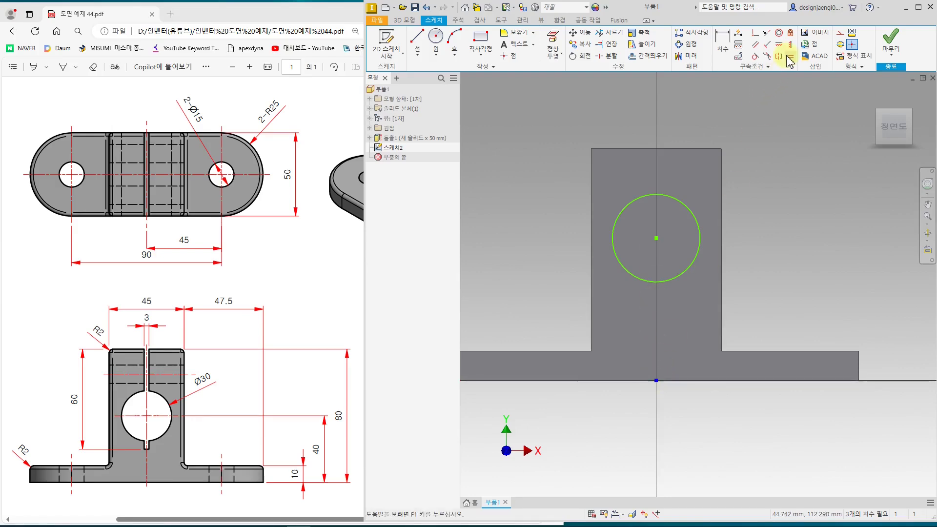
{"action": "left_click", "coordinate": [789, 45]}
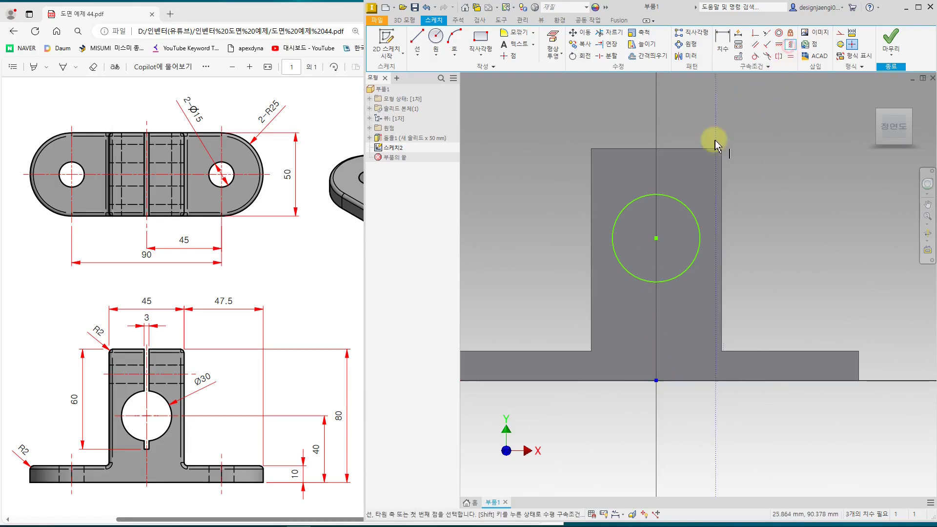
{"action": "left_click", "coordinate": [656, 239]}
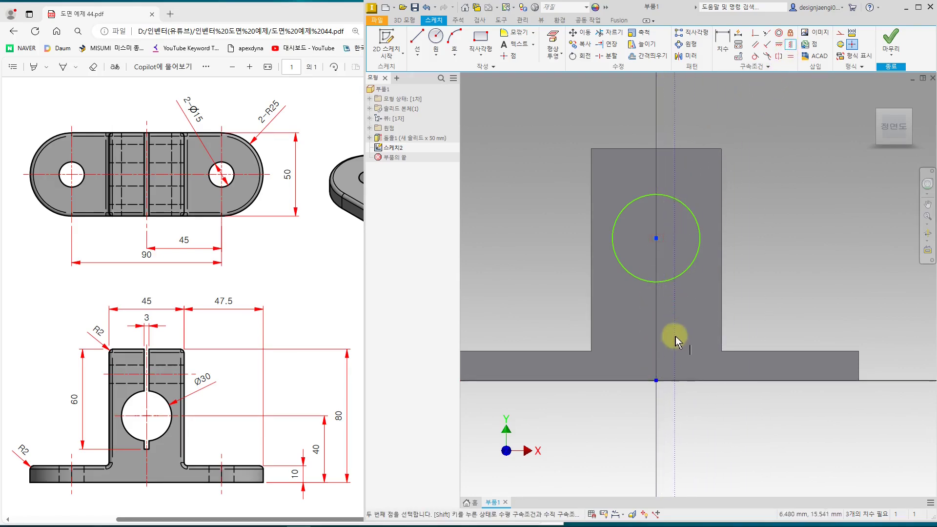
{"action": "left_click", "coordinate": [656, 381]}
Check the slit in the drawing's front view and project the upright block's top edge into the sketch
{"action": "left_click", "coordinate": [171, 272]}
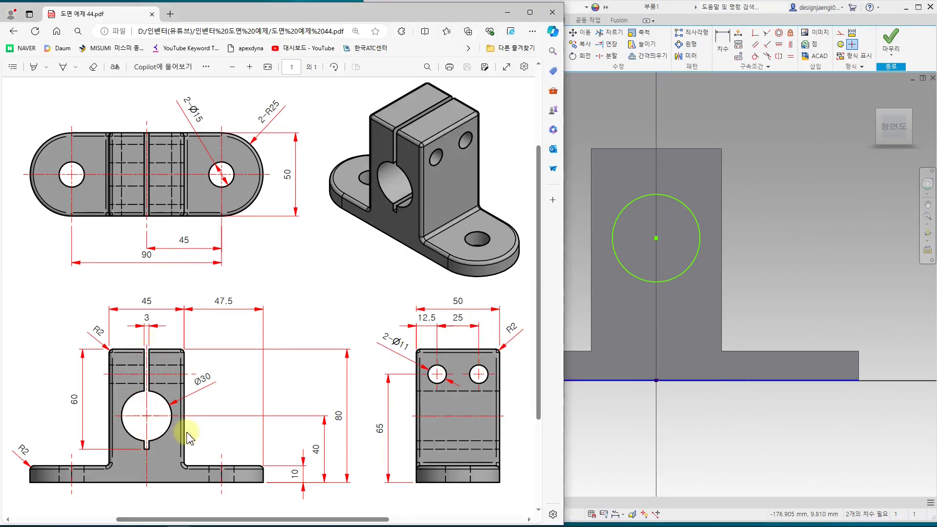
{"action": "mouse_move", "coordinate": [111, 349]}
{"action": "left_mouse_down"}
{"action": "mouse_move", "coordinate": [189, 347]}
{"action": "mouse_move", "coordinate": [143, 442]}
{"action": "left_mouse_up"}
{"action": "left_click_drag", "start_coordinate": [156, 377], "coordinate": [152, 347]}
{"action": "key", "text": "Escape"}
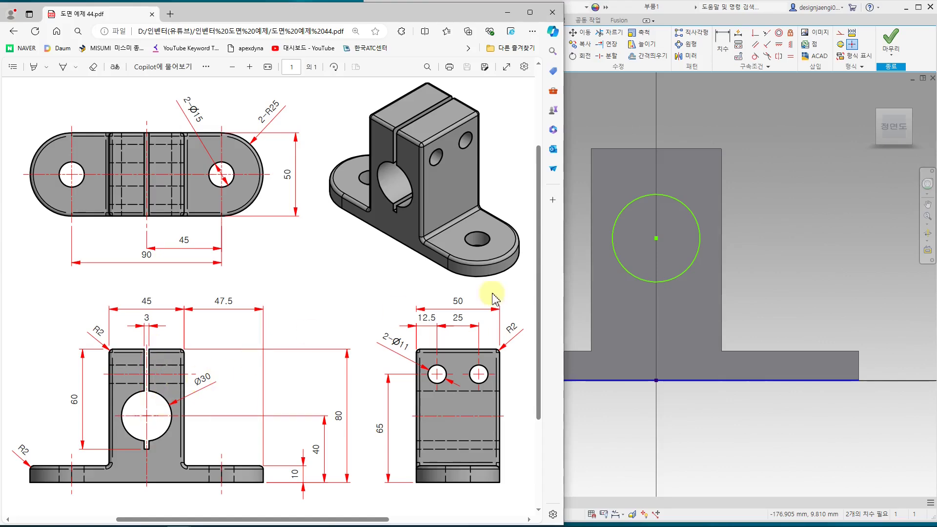
{"action": "left_click", "coordinate": [765, 149]}
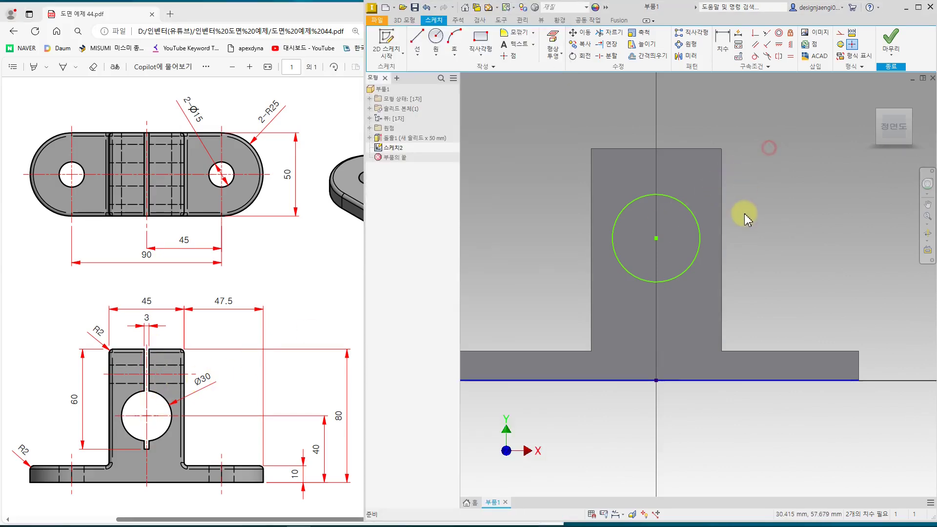
{"action": "left_click", "coordinate": [554, 41]}
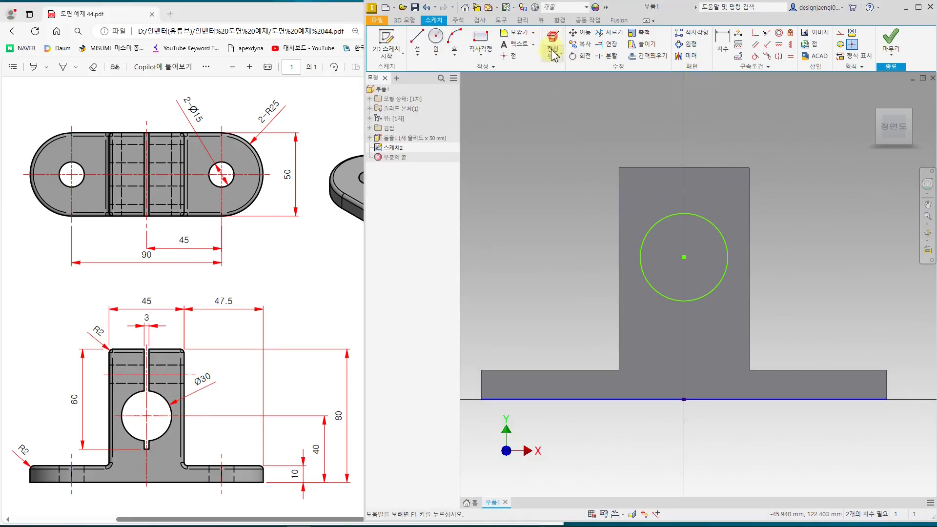
{"action": "left_click", "coordinate": [653, 169]}
{"action": "key", "text": "Escape"}
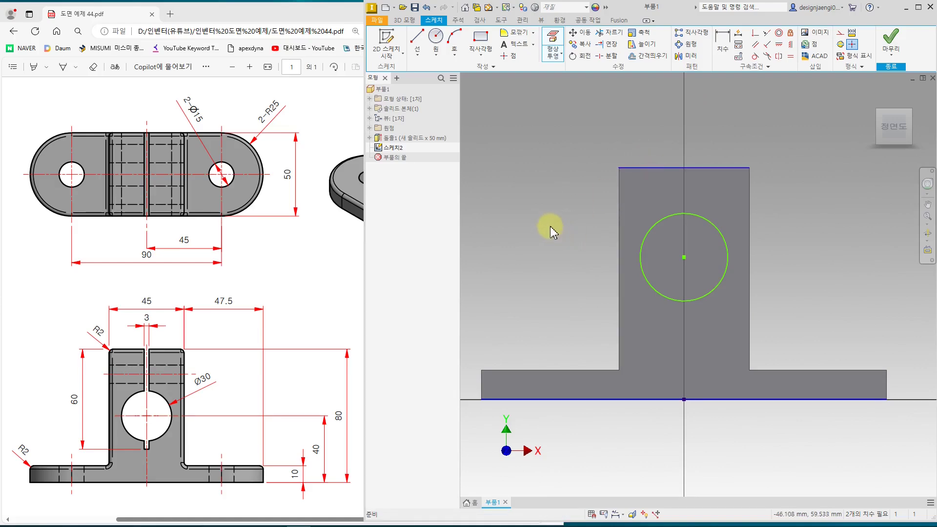
Draw the slit with three lines from the projected top edge down past the circle, and constrain its bottom line horizontal
{"action": "left_click", "coordinate": [417, 54]}
{"action": "left_click", "coordinate": [674, 168]}
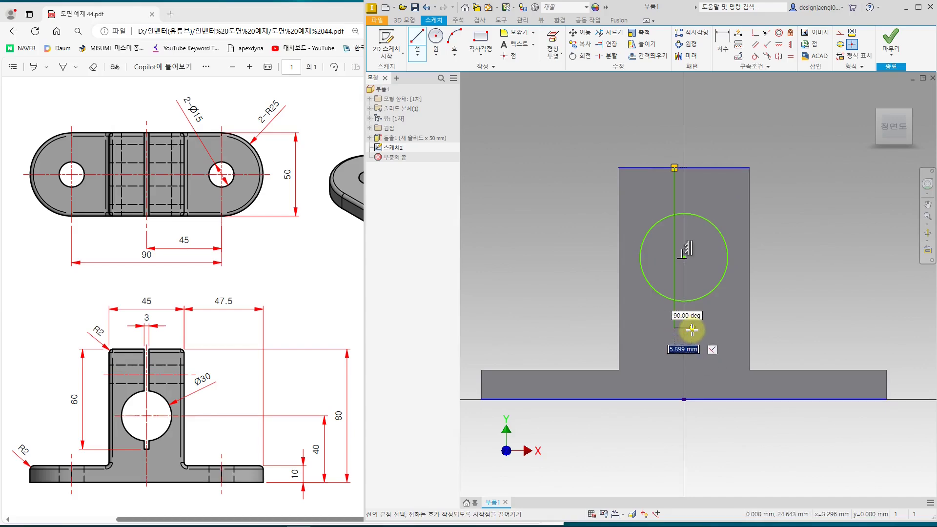
{"action": "left_click", "coordinate": [675, 328]}
{"action": "left_click", "coordinate": [699, 167]}
{"action": "key", "text": "Escape"}
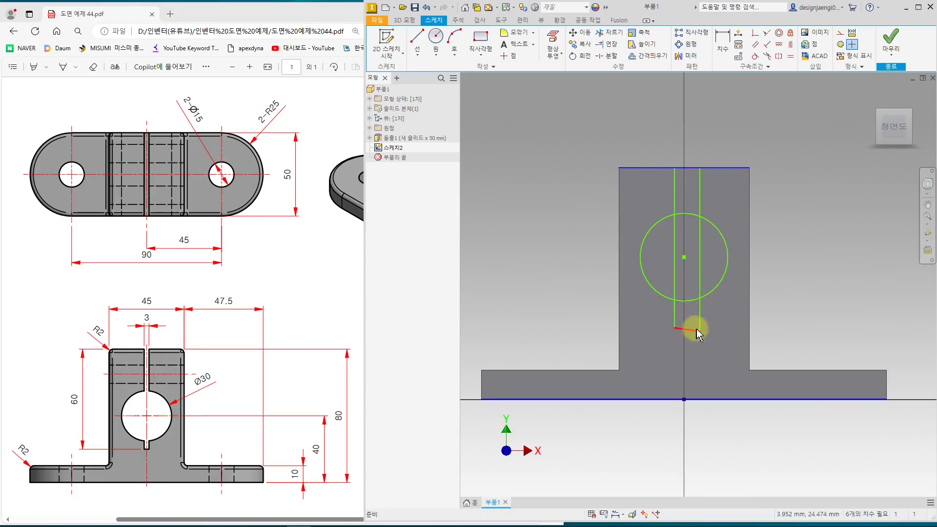
{"action": "left_click", "coordinate": [778, 44]}
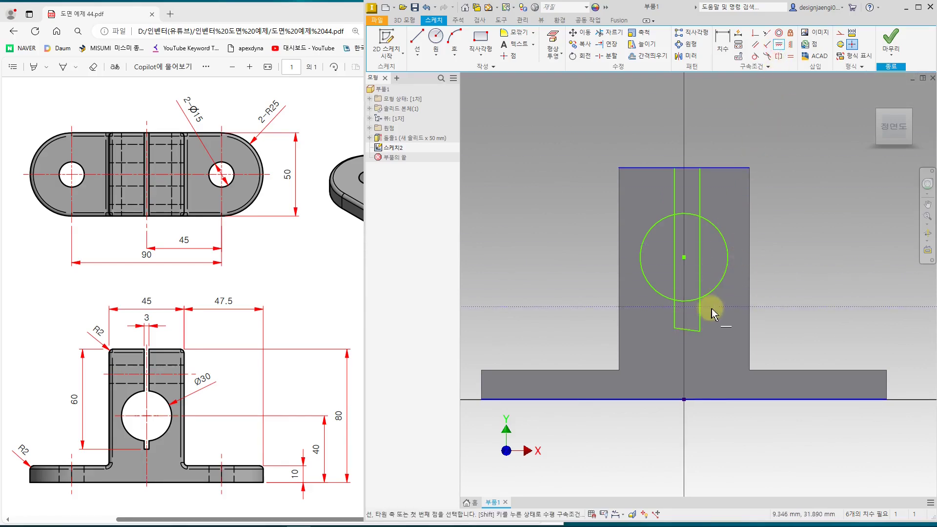
{"action": "left_click", "coordinate": [688, 329]}
{"action": "key", "text": "Escape"}
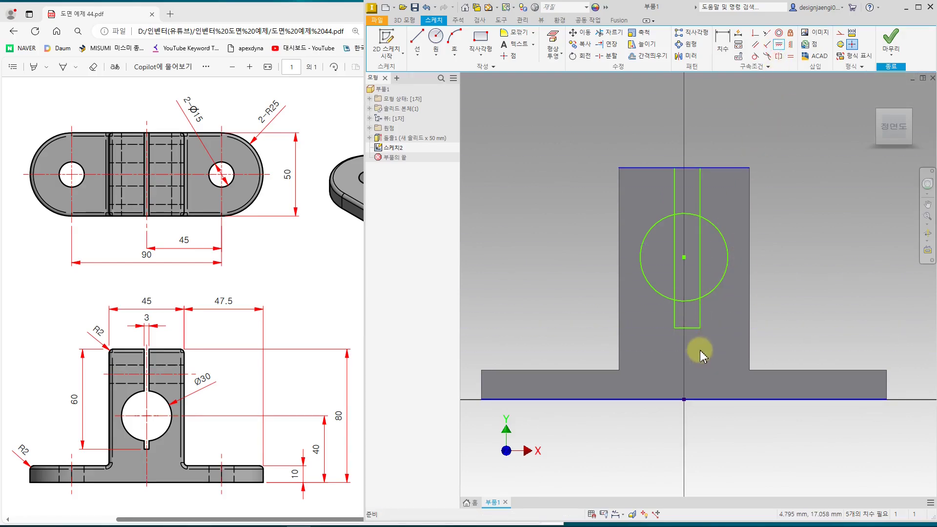
Align the midpoint of the slit's bottom line vertically with the circle's centre and test the slit's symmetry by widening it
{"action": "left_click", "coordinate": [792, 45]}
{"action": "left_click", "coordinate": [683, 257]}
{"action": "left_click", "coordinate": [687, 327]}
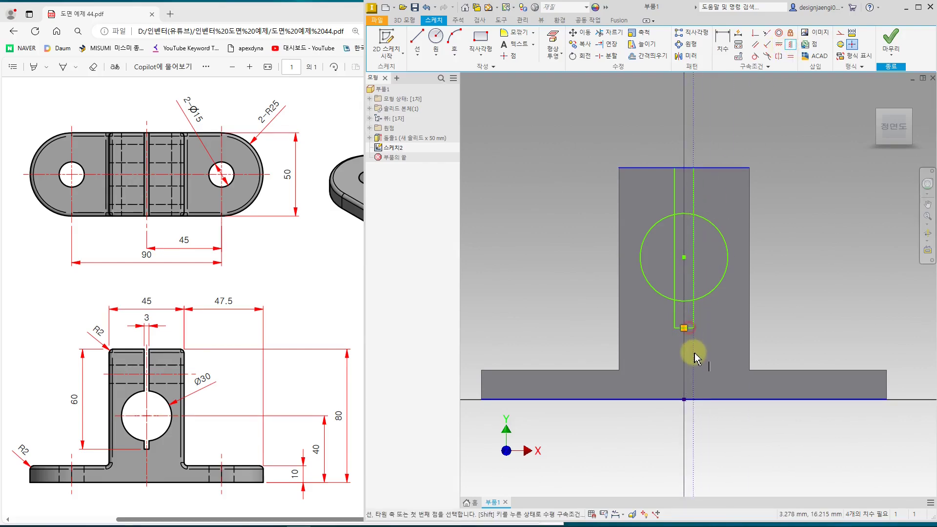
{"action": "left_click_drag", "start_coordinate": [692, 244], "coordinate": [707, 249]}
Dimension the slit's bottom line and set its width to 3 mm
{"action": "left_click", "coordinate": [722, 42]}
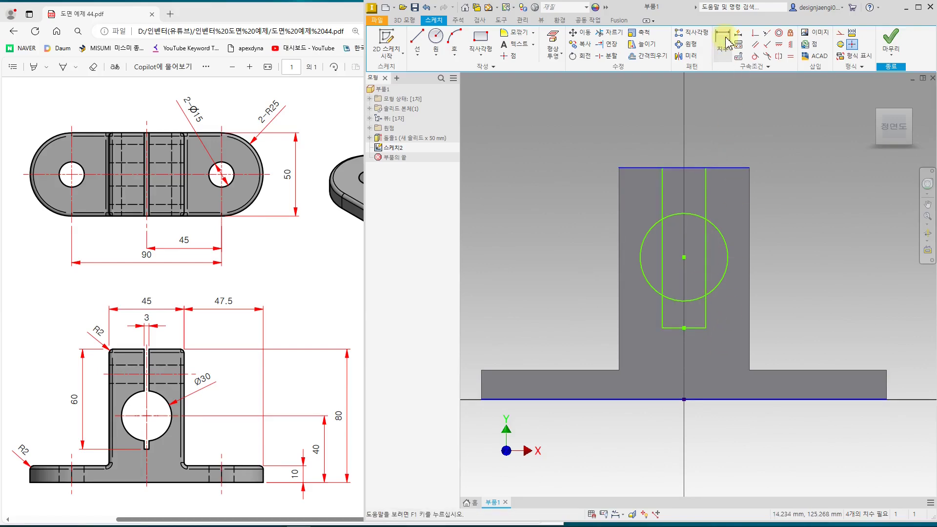
{"action": "left_click", "coordinate": [695, 327]}
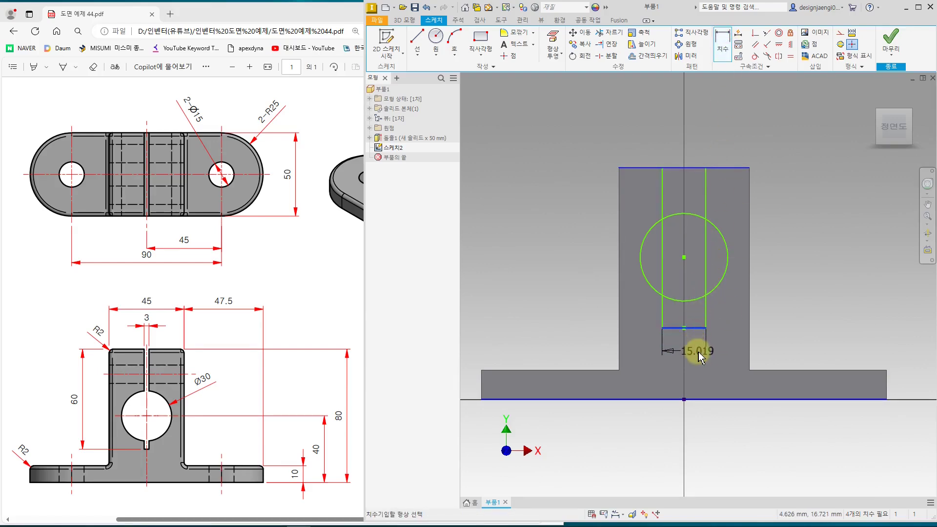
{"action": "left_click", "coordinate": [700, 360]}
{"action": "type", "text": "3"}
{"action": "key", "text": "Return"}
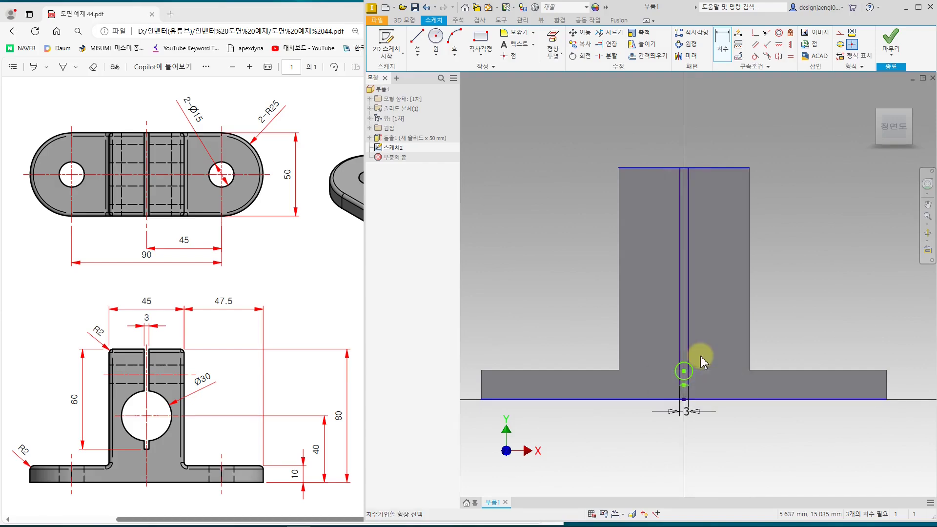
Move the circle up along the slit, clear of the base, to about the middle of the upright block
{"action": "scroll", "coordinate": [685, 378], "scroll_direction": "up", "scroll_amount": 5}
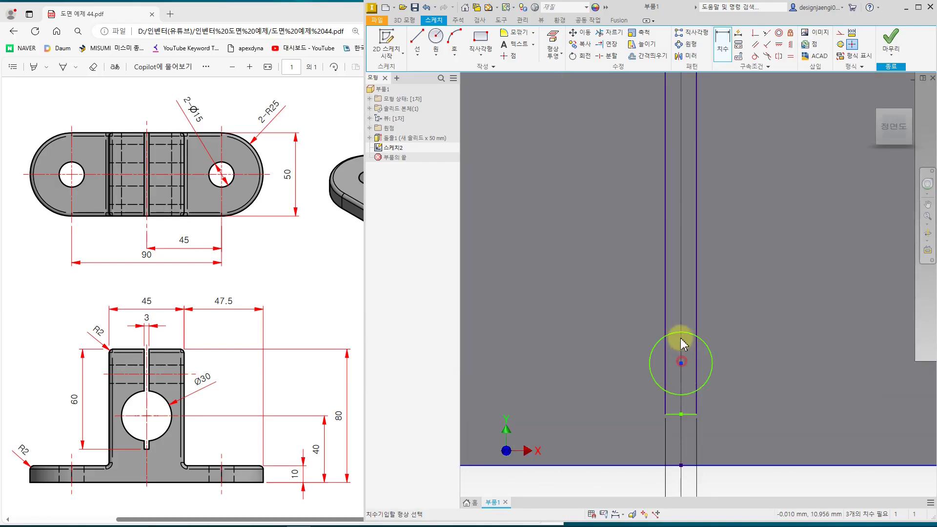
{"action": "key", "text": "Escape"}
{"action": "left_click_drag", "start_coordinate": [680, 361], "coordinate": [690, 119]}
{"action": "scroll", "coordinate": [685, 226], "scroll_direction": "down", "scroll_amount": 5}
{"action": "scroll", "coordinate": [689, 222], "scroll_direction": "up", "scroll_amount": 3}
{"action": "middle_click_drag", "start_coordinate": [690, 119], "coordinate": [668, 216]}
Dimension the circle's diameter and set it to 30 mm
{"action": "left_click", "coordinate": [720, 38]}
{"action": "left_click", "coordinate": [683, 219]}
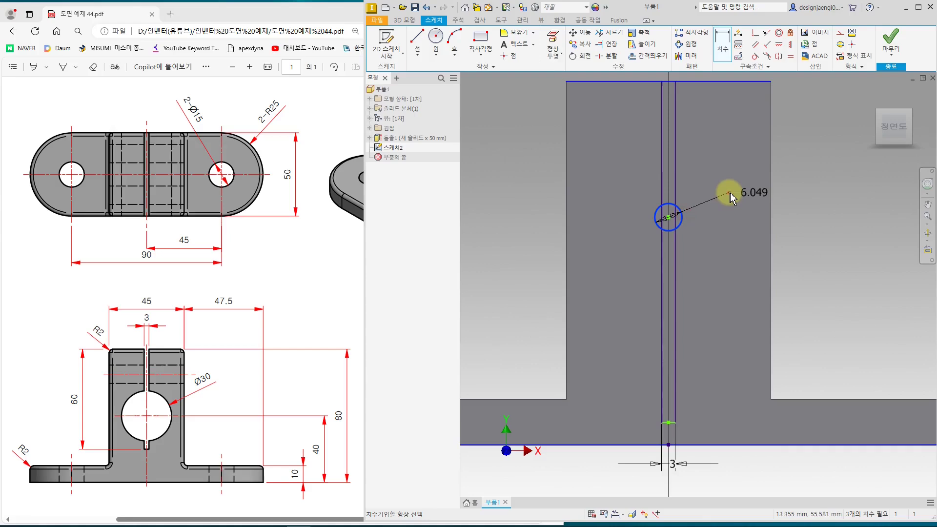
{"action": "left_click", "coordinate": [726, 192]}
{"action": "type", "text": "3"}
{"action": "key", "text": "Return"}
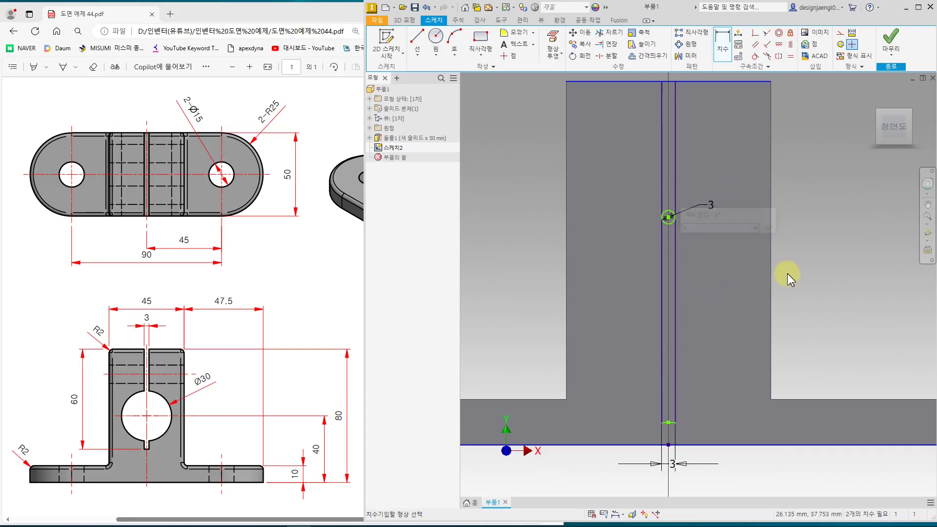
{"action": "key", "text": "Escape"}
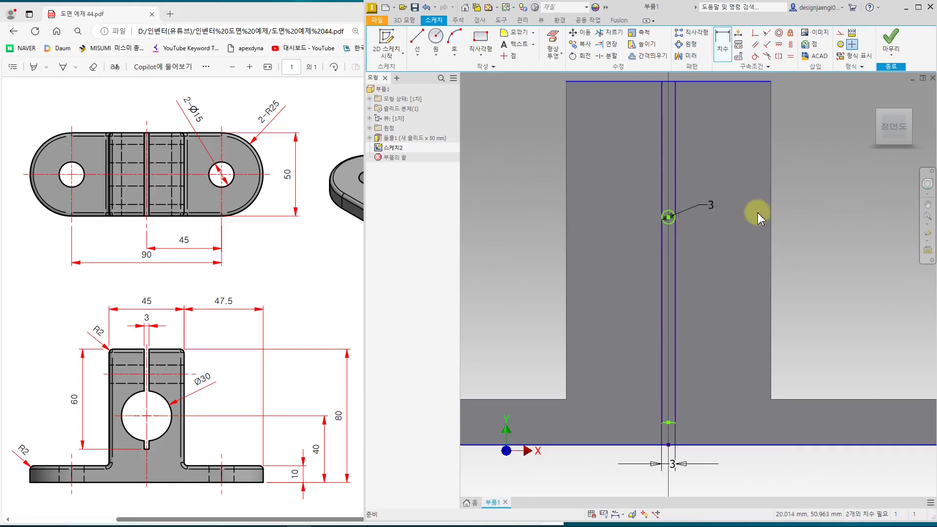
{"action": "double_click", "coordinate": [708, 203]}
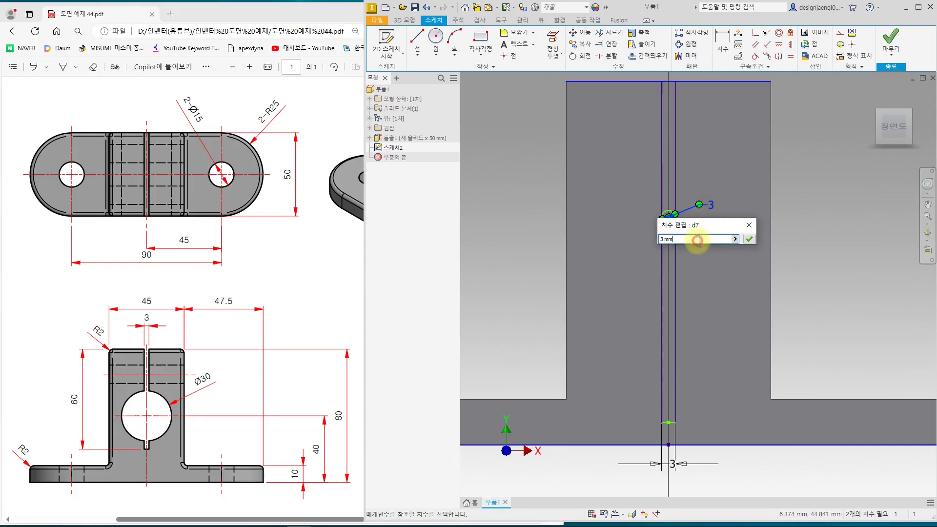
{"action": "type", "text": "30"}
{"action": "key", "text": "Return"}
{"action": "scroll", "coordinate": [678, 330], "scroll_direction": "down", "scroll_amount": 4}
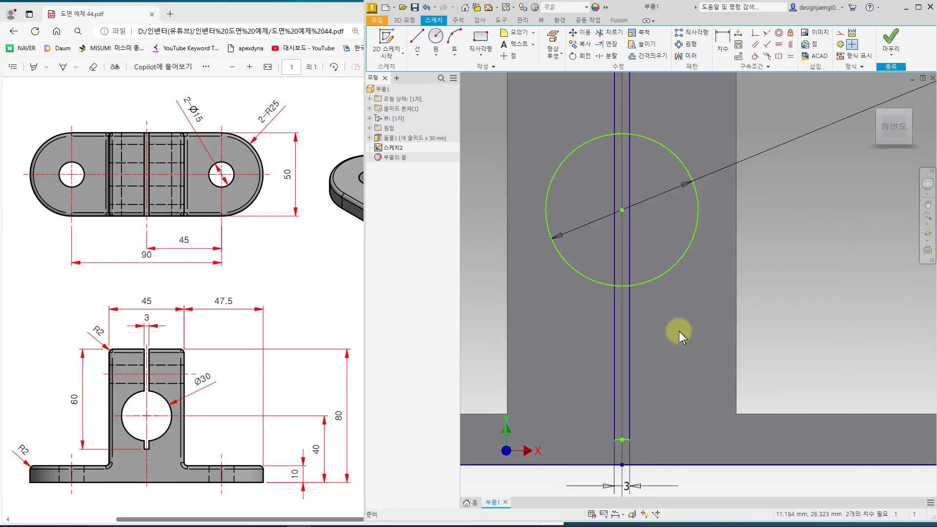
{"action": "middle_click_drag", "start_coordinate": [679, 333], "coordinate": [658, 339]}
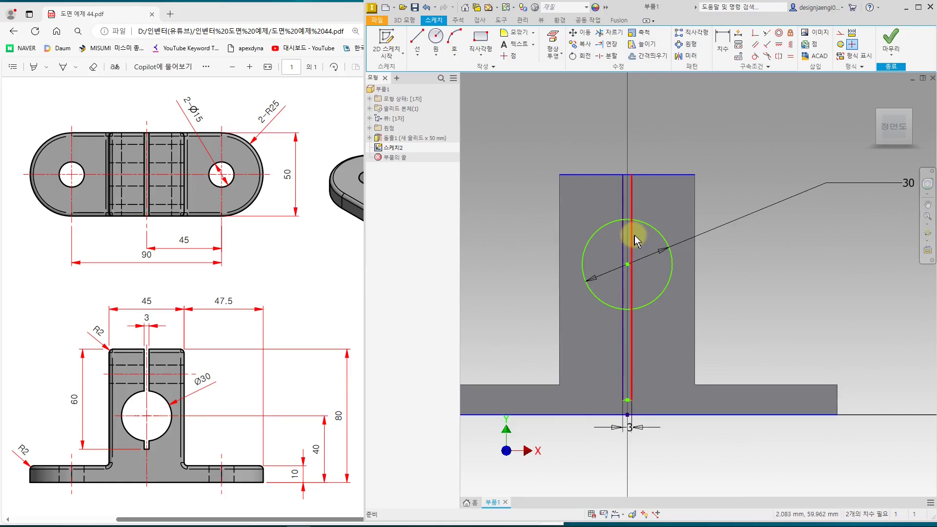
Dimension the circle centre's height above the base's bottom edge as 40 mm
{"action": "middle_click_drag", "start_coordinate": [669, 324], "coordinate": [635, 318]}
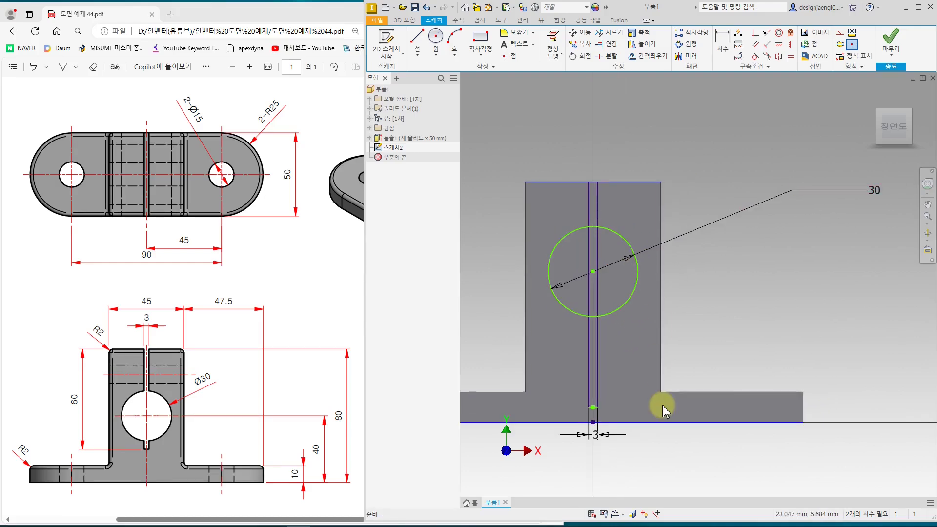
{"action": "key", "text": "d"}
{"action": "left_click", "coordinate": [620, 307]}
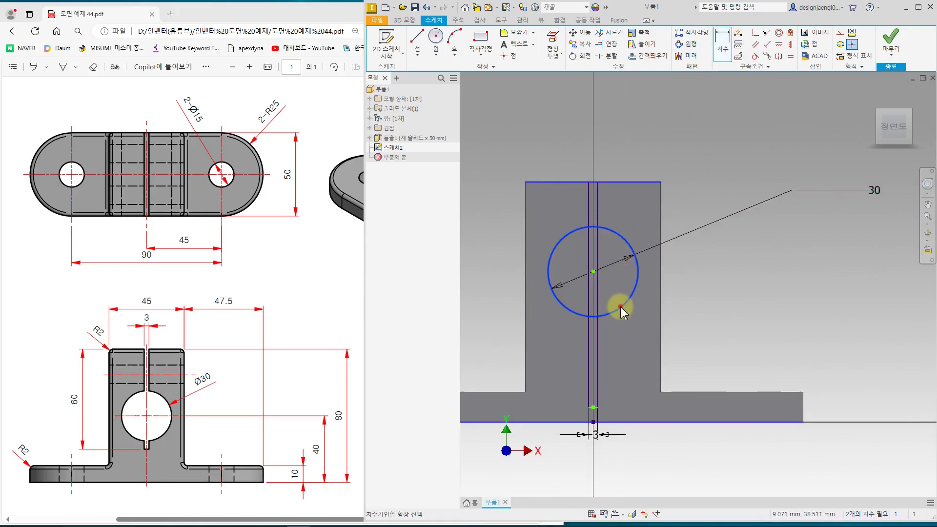
{"action": "left_click", "coordinate": [762, 422]}
{"action": "left_click", "coordinate": [835, 383]}
{"action": "type", "text": "40"}
{"action": "key", "text": "Return"}
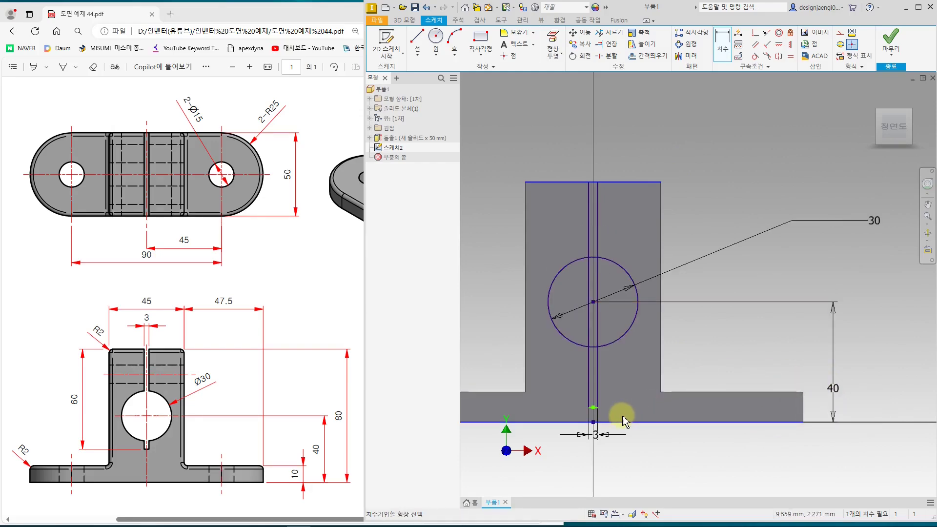
Dimension the slit's side line as 60 mm long from the block's top edge and finish the sketch
{"action": "scroll", "coordinate": [586, 416], "scroll_direction": "down", "scroll_amount": 8}
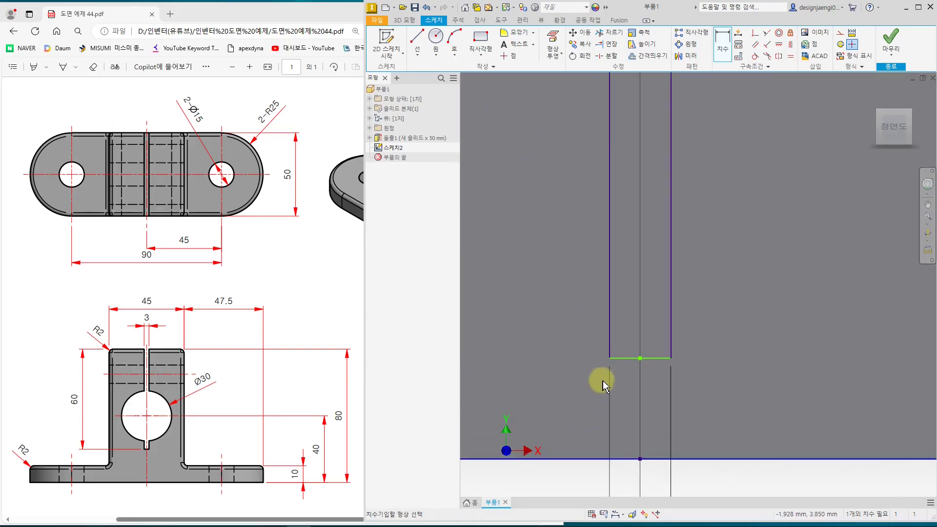
{"action": "left_click", "coordinate": [609, 337]}
{"action": "scroll", "coordinate": [648, 359], "scroll_direction": "up", "scroll_amount": 10}
{"action": "scroll", "coordinate": [615, 322], "scroll_direction": "down", "scroll_amount": 2}
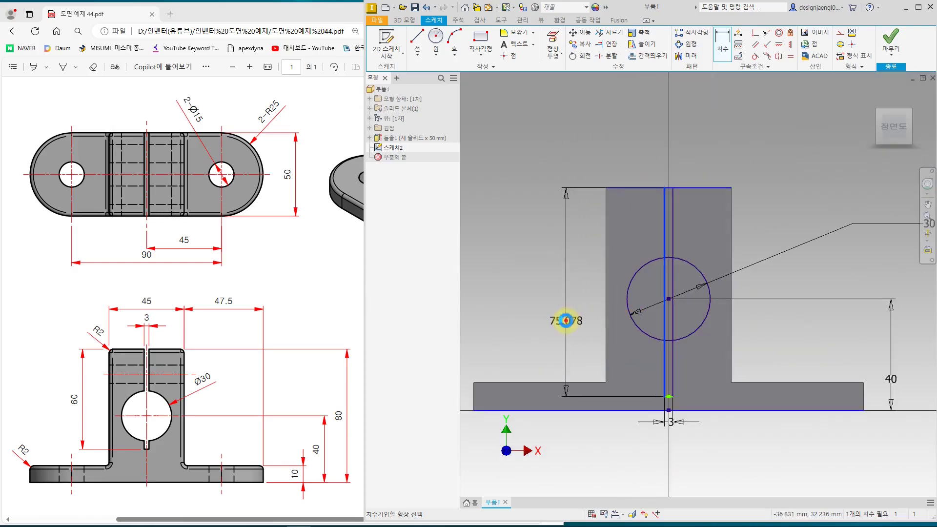
{"action": "left_click", "coordinate": [586, 356]}
{"action": "type", "text": "60"}
{"action": "key", "text": "Return"}
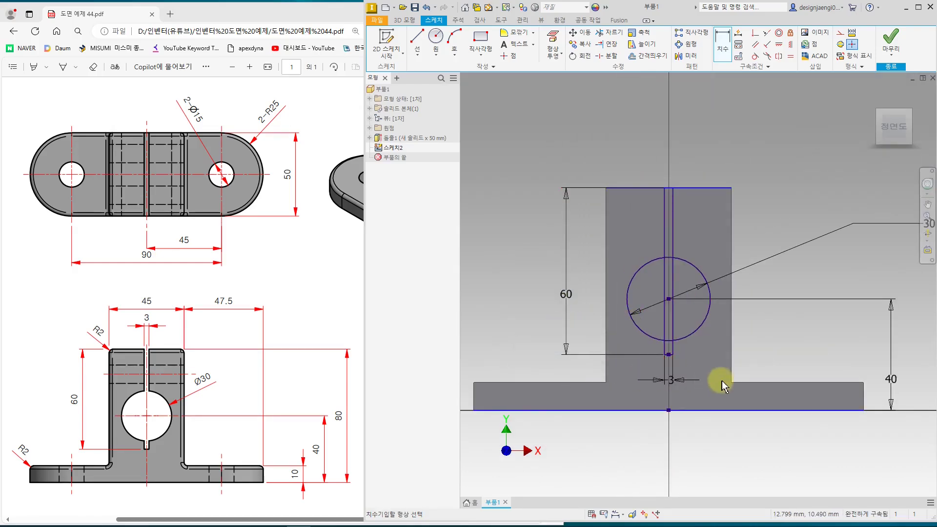
{"action": "scroll", "coordinate": [720, 360], "scroll_direction": "up", "scroll_amount": 3}
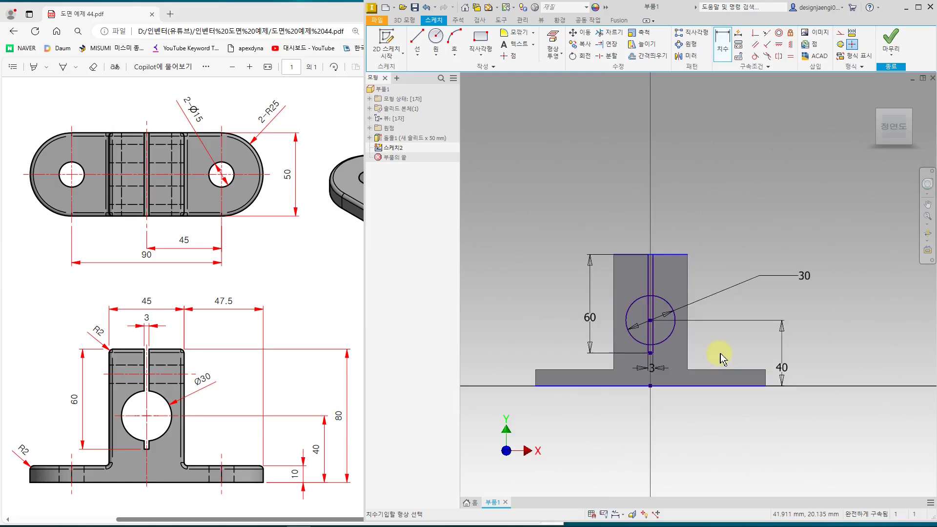
{"action": "scroll", "coordinate": [717, 360], "scroll_direction": "down", "scroll_amount": 3}
{"action": "scroll", "coordinate": [790, 254], "scroll_direction": "up", "scroll_amount": 2}
{"action": "key", "text": "Escape"}
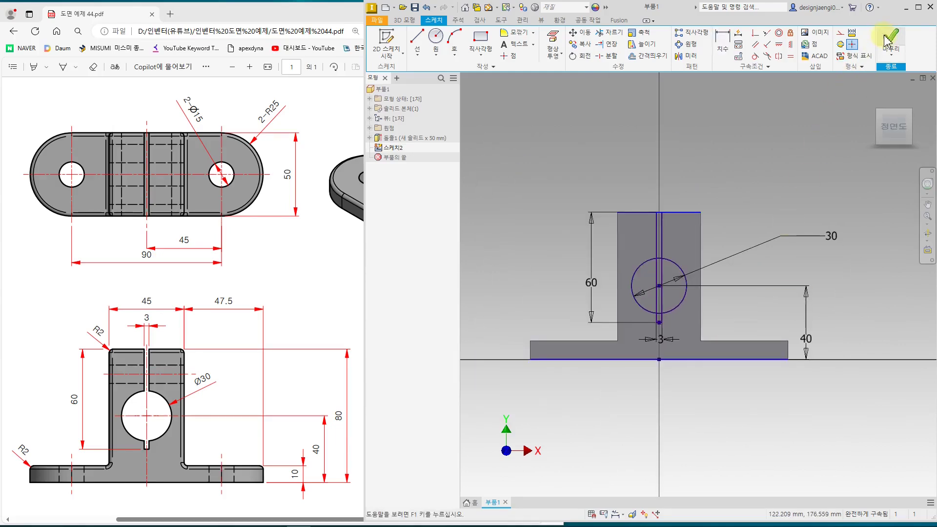
{"action": "left_click", "coordinate": [888, 42]}
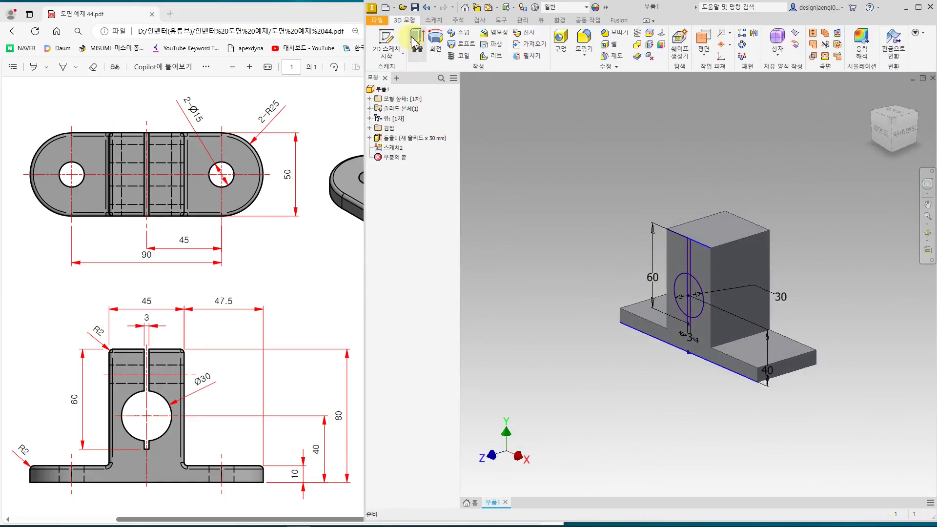
{"action": "left_click", "coordinate": [416, 40]}
{"action": "scroll", "coordinate": [633, 326], "scroll_direction": "down", "scroll_amount": 2}
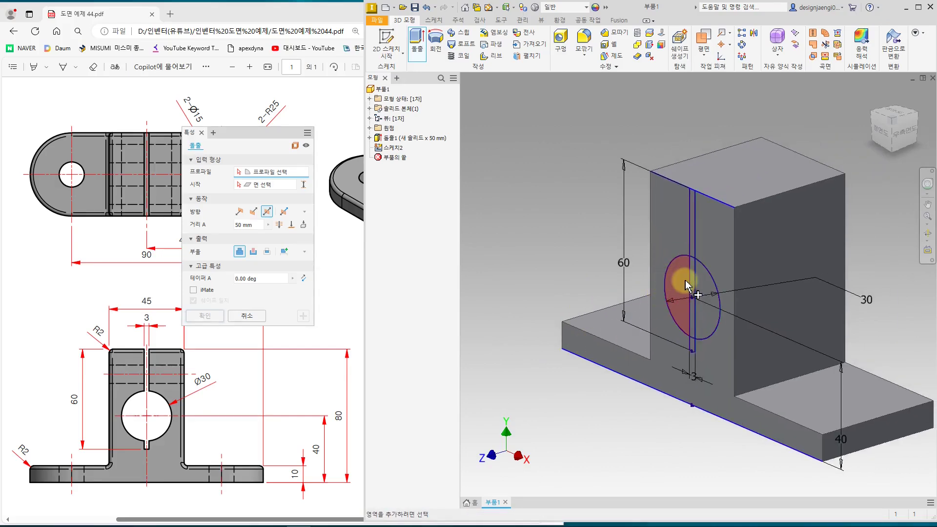
{"action": "left_click", "coordinate": [692, 232]}
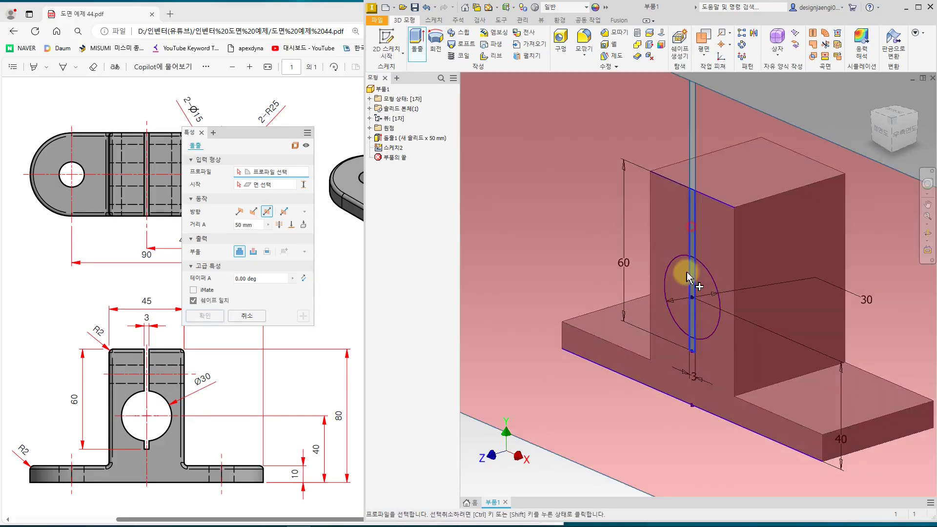
{"action": "scroll", "coordinate": [685, 295], "scroll_direction": "up", "scroll_amount": 3}
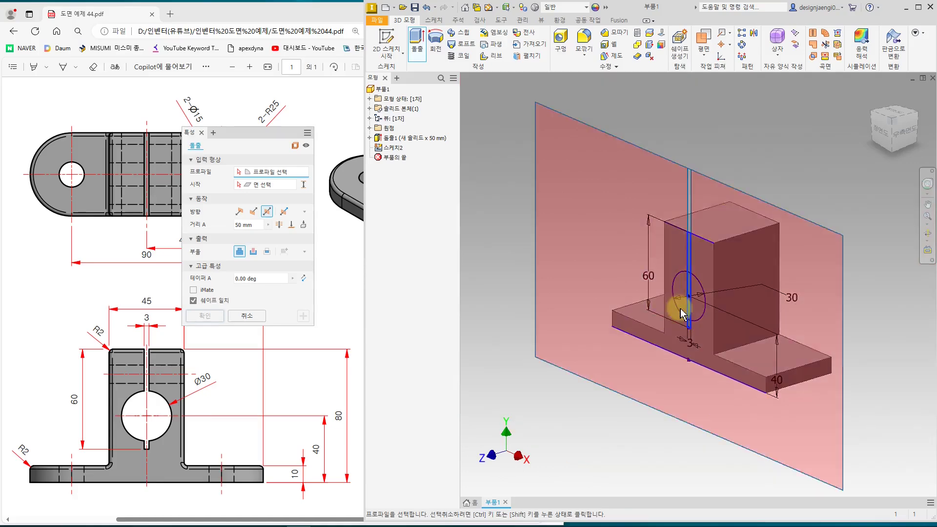
{"action": "key", "text": "Escape"}
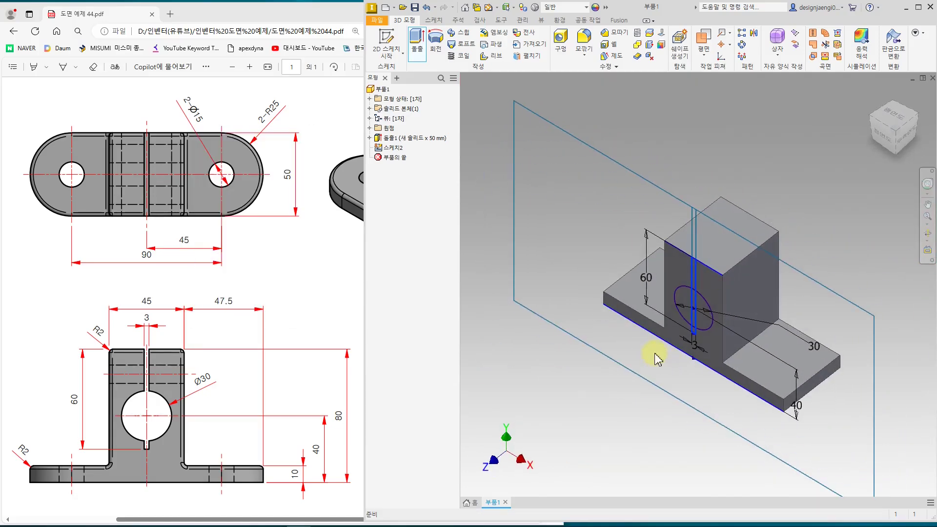
Start an Extrude and select the five closed regions that make up the slit and the circle as profiles
{"action": "left_click", "coordinate": [416, 43]}
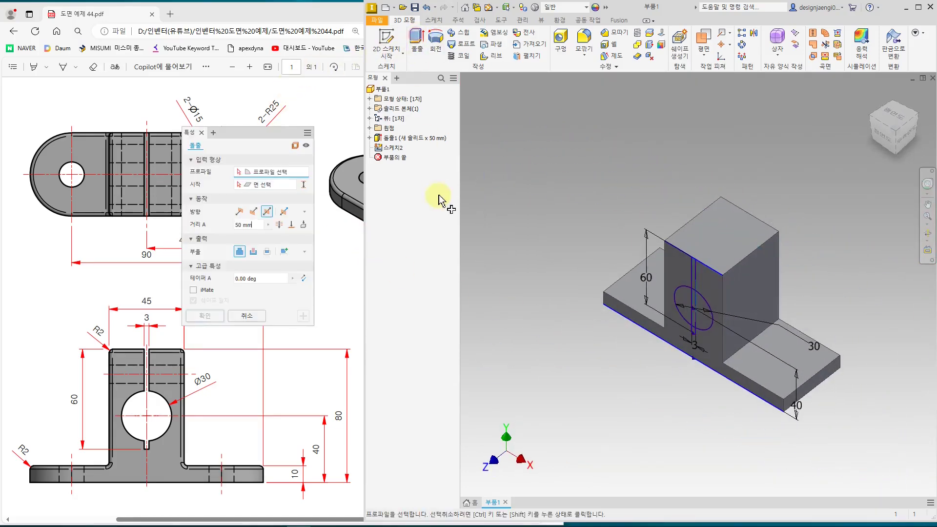
{"action": "key", "text": "F5"}
{"action": "scroll", "coordinate": [726, 317], "scroll_direction": "down", "scroll_amount": 2}
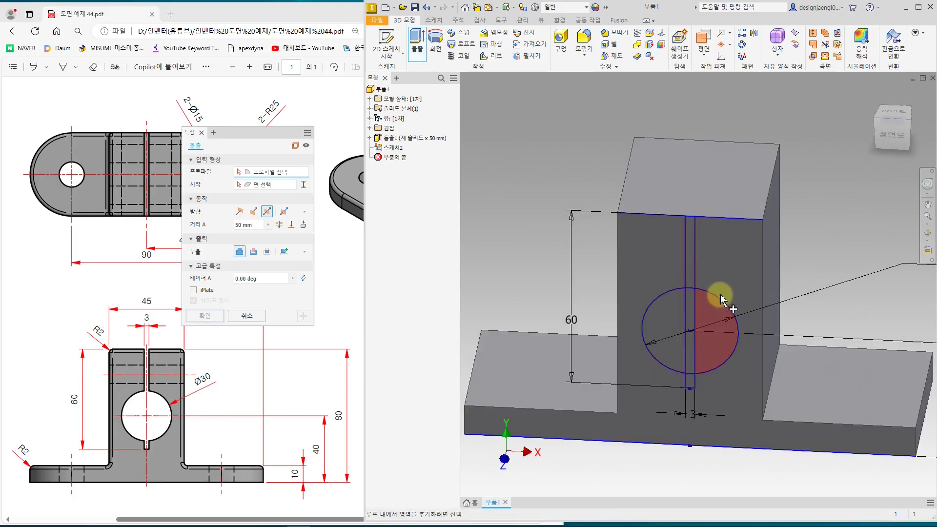
{"action": "left_click", "coordinate": [693, 268]}
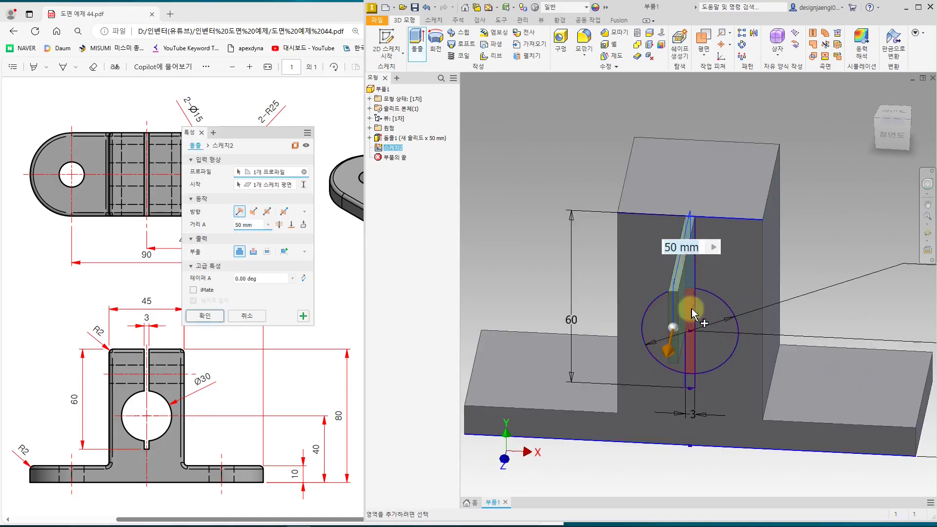
{"action": "scroll", "coordinate": [693, 381], "scroll_direction": "down", "scroll_amount": 2}
{"action": "left_click", "coordinate": [690, 342]}
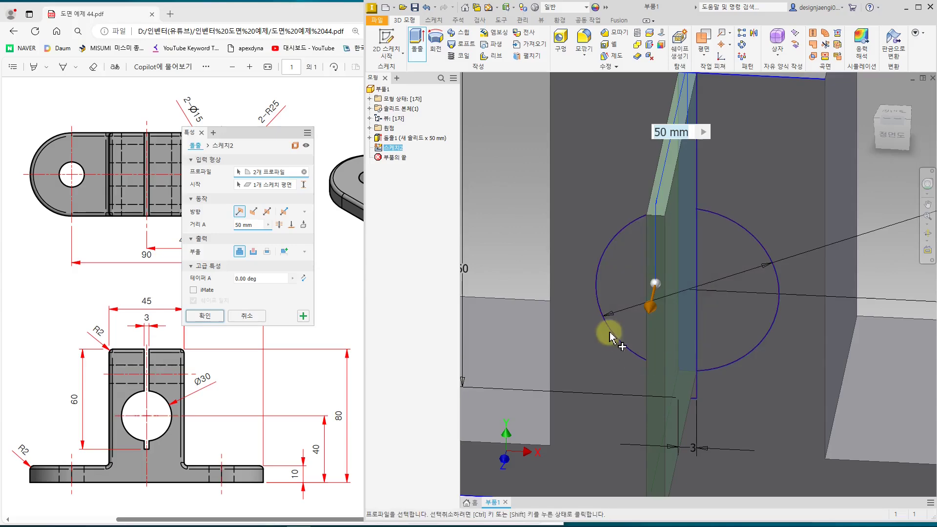
{"action": "left_click", "coordinate": [620, 277]}
{"action": "left_click", "coordinate": [711, 318]}
{"action": "middle_click_drag", "start_coordinate": [759, 472], "coordinate": [754, 441], "text": "shift"}
{"action": "left_click", "coordinate": [690, 404]}
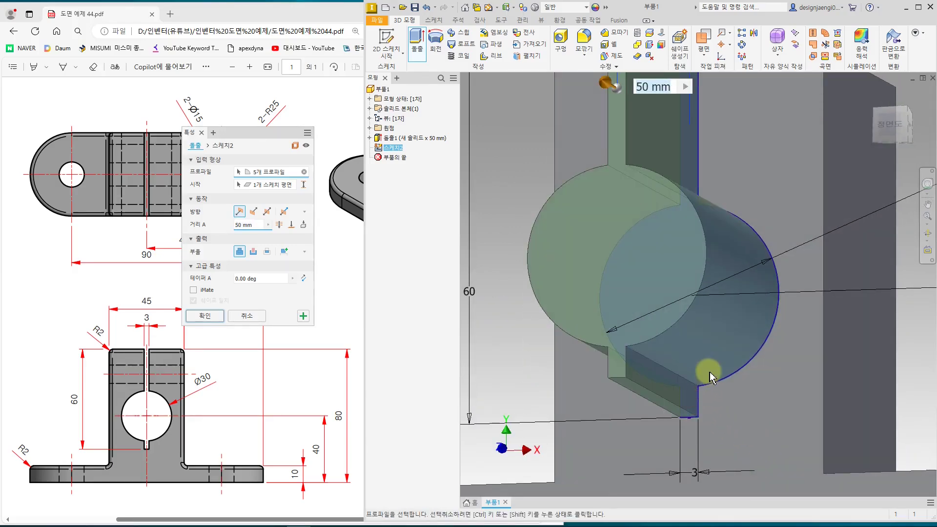
{"action": "scroll", "coordinate": [710, 391], "scroll_direction": "up", "scroll_amount": 4}
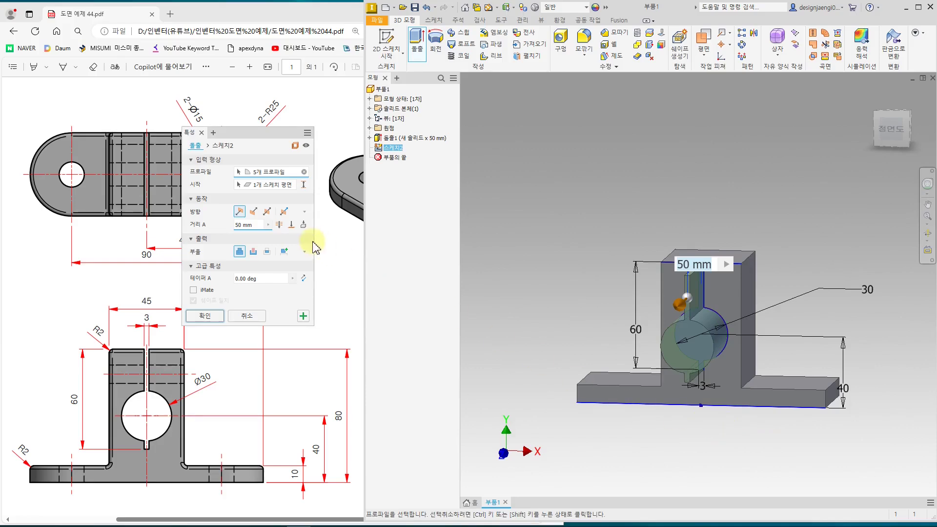
Cut the selected profiles through the body with the extent set to the next face
{"action": "left_click", "coordinate": [254, 252]}
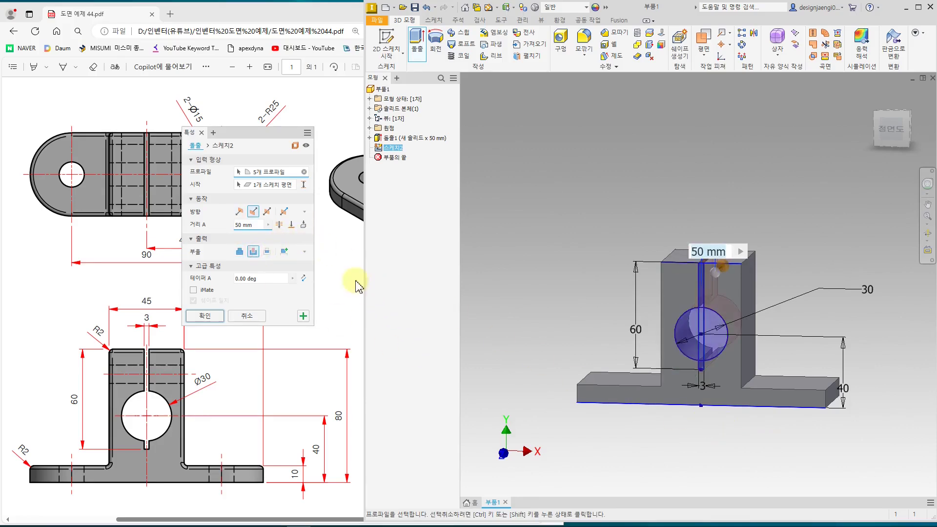
{"action": "left_click", "coordinate": [305, 224]}
{"action": "middle_click_drag", "start_coordinate": [585, 458], "coordinate": [739, 415], "text": "shift"}
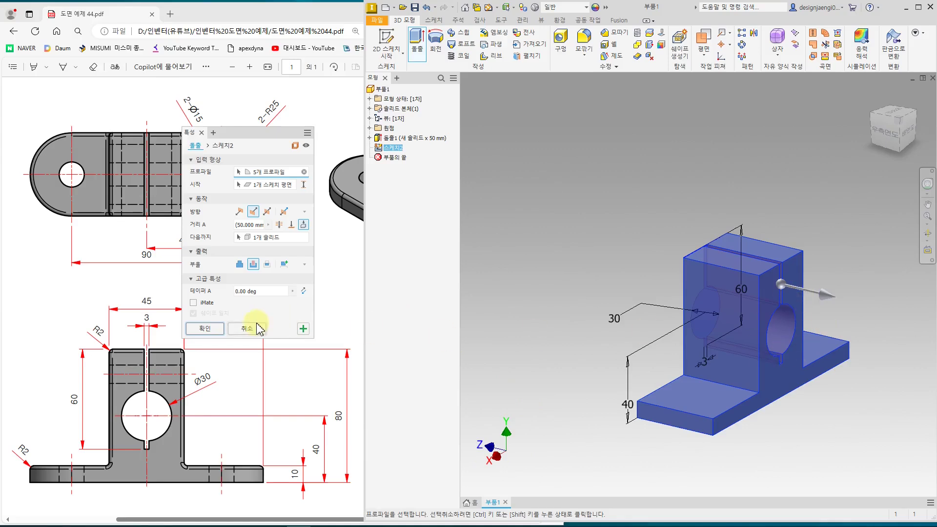
{"action": "mouse_move", "coordinate": [648, 435]}
{"action": "middle_mouse_down", "text": "shift"}
{"action": "mouse_move", "coordinate": [749, 429]}
{"action": "mouse_move", "coordinate": [712, 436]}
{"action": "mouse_move", "coordinate": [600, 359]}
{"action": "mouse_move", "coordinate": [548, 385]}
{"action": "middle_mouse_up", "text": "shift"}
Examine the two Ø11 holes in the PDF drawing's side view, keep that view beside the model, and return to Inventor
{"action": "left_click", "coordinate": [322, 339]}
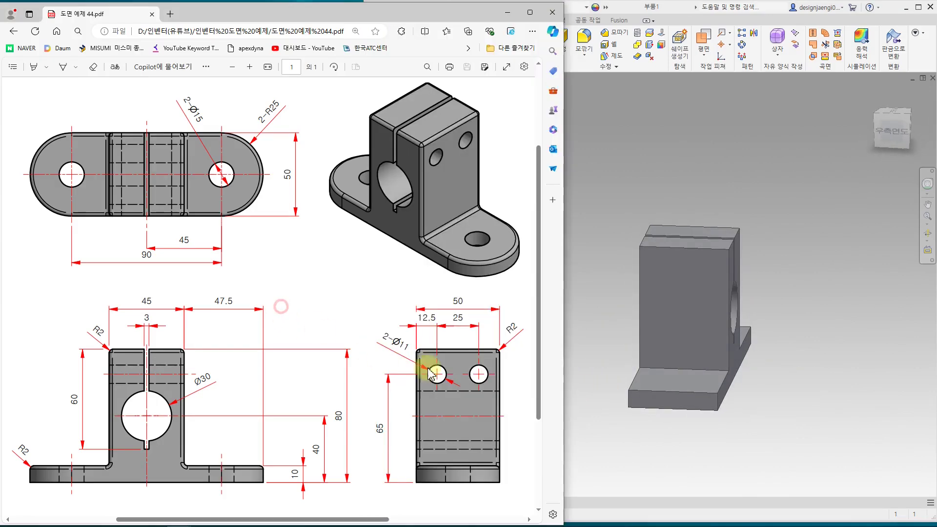
{"action": "left_click_drag", "start_coordinate": [342, 519], "coordinate": [461, 517]}
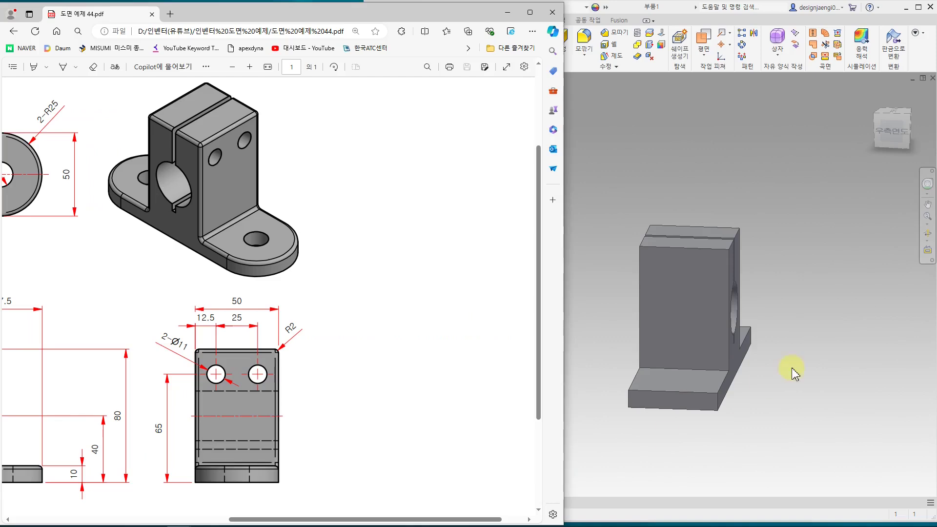
{"action": "left_click", "coordinate": [794, 359]}
{"action": "left_click", "coordinate": [629, 309]}
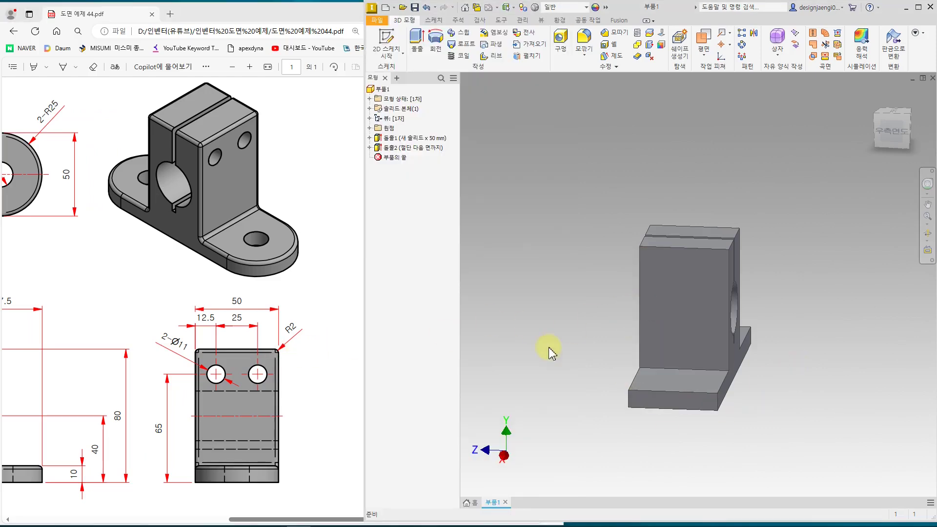
Start a new sketch on the upright block's flat side face above the base flange
{"action": "key", "text": "F6"}
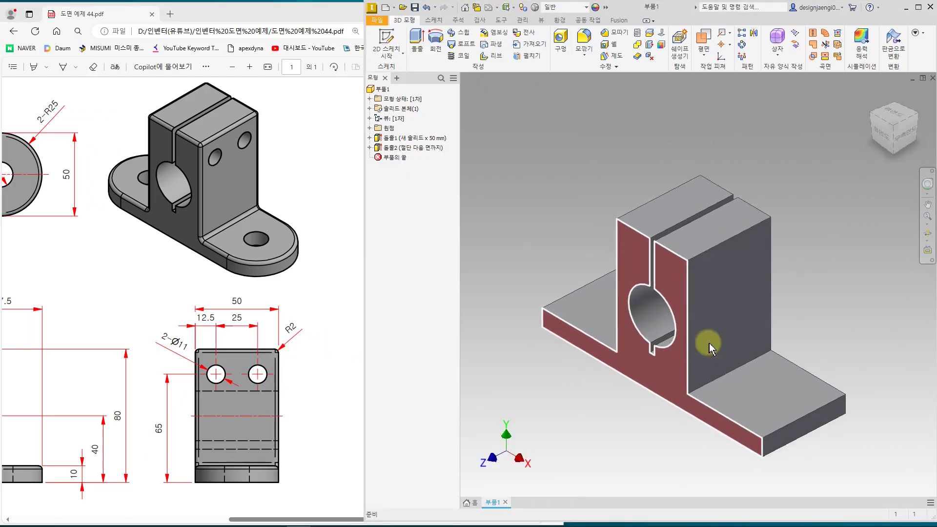
{"action": "left_click", "coordinate": [723, 268]}
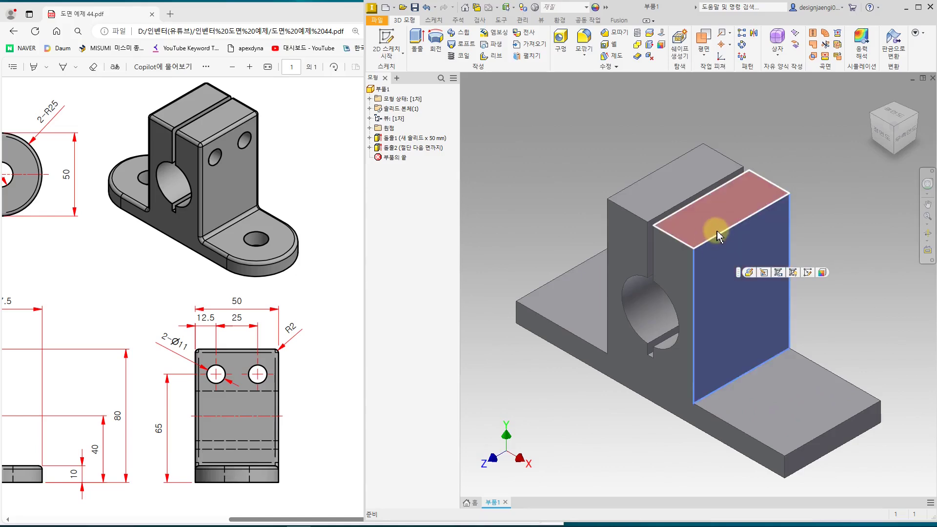
{"action": "left_click", "coordinate": [808, 273]}
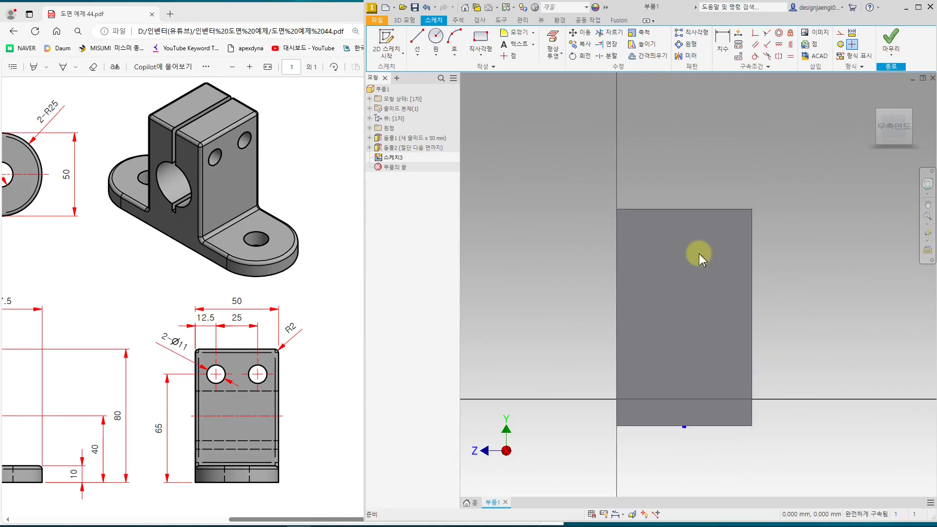
{"action": "left_click", "coordinate": [437, 39]}
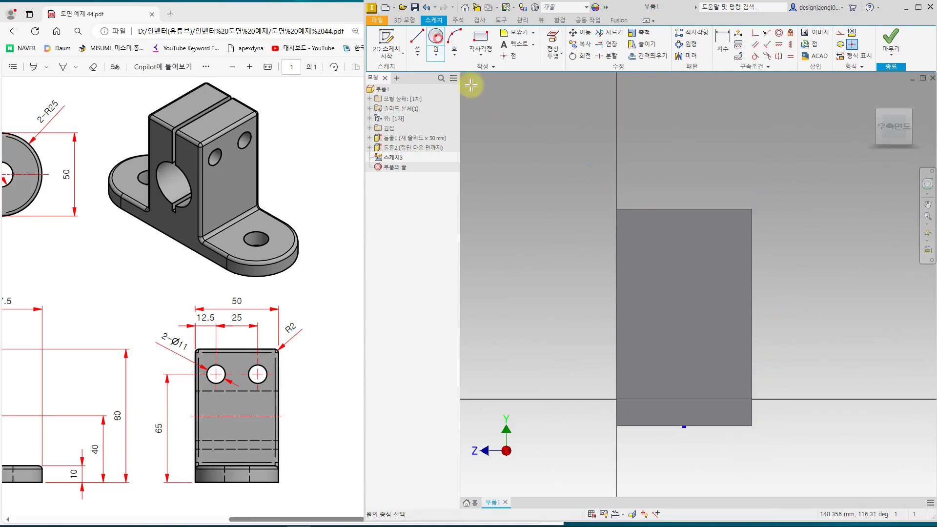
{"action": "left_click", "coordinate": [694, 235]}
{"action": "left_click", "coordinate": [712, 233]}
{"action": "key", "text": "Escape"}
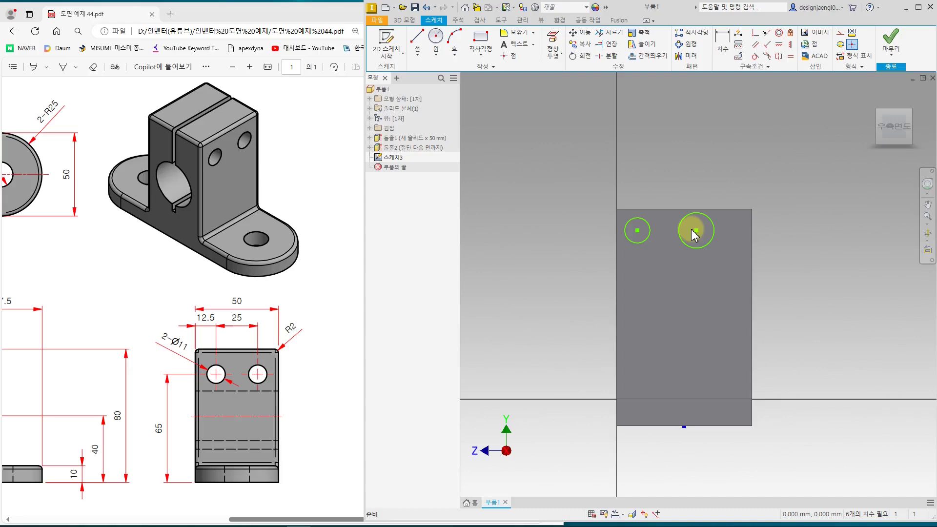
{"action": "left_click_drag", "start_coordinate": [697, 263], "coordinate": [638, 231]}
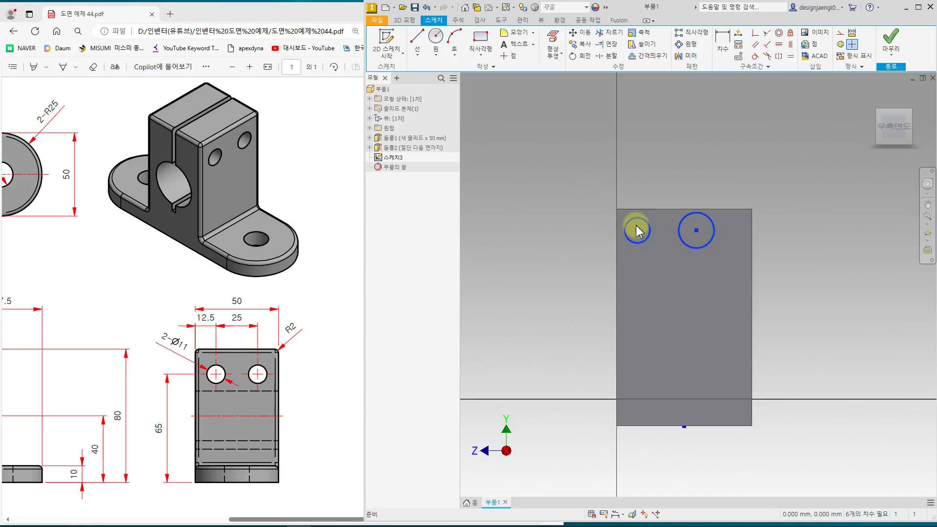
{"action": "key", "text": "Delete"}
Sketch a horizontal line about 25 mm long near the face's upper edge and draw a circle centred on each end
{"action": "left_click", "coordinate": [419, 48]}
{"action": "left_click", "coordinate": [653, 237]}
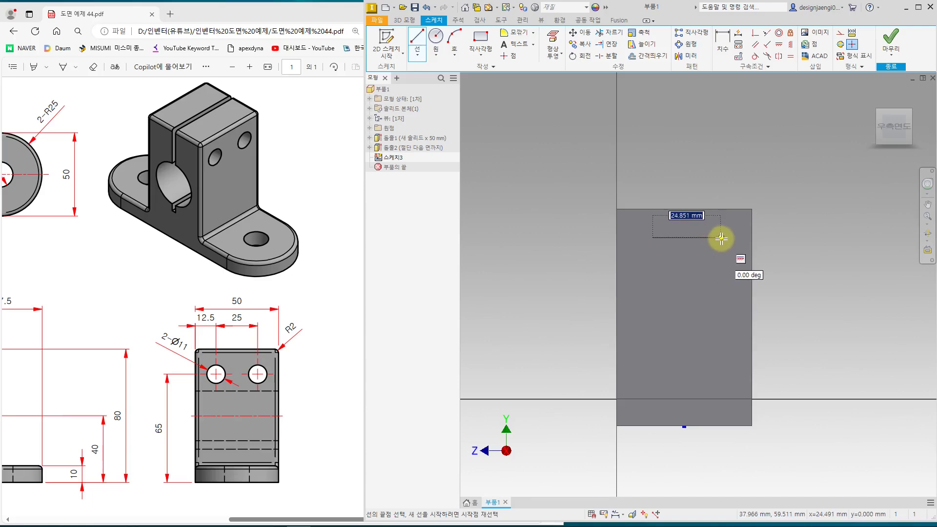
{"action": "double_click", "coordinate": [721, 238]}
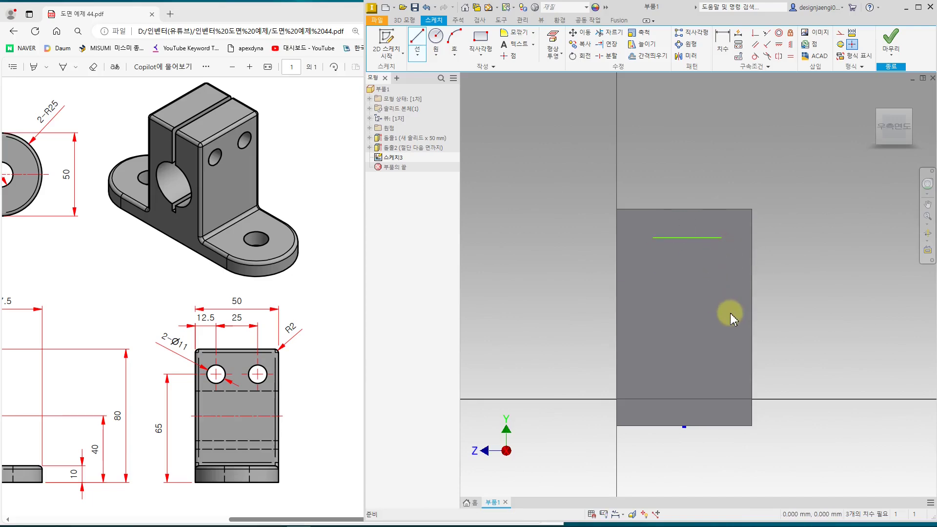
{"action": "left_click", "coordinate": [441, 46]}
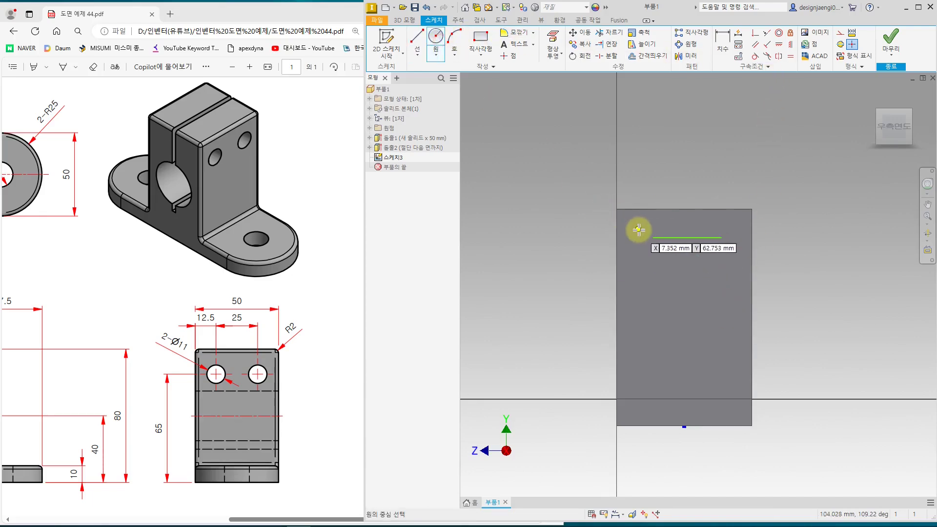
{"action": "left_click", "coordinate": [652, 237]}
{"action": "left_click", "coordinate": [660, 253]}
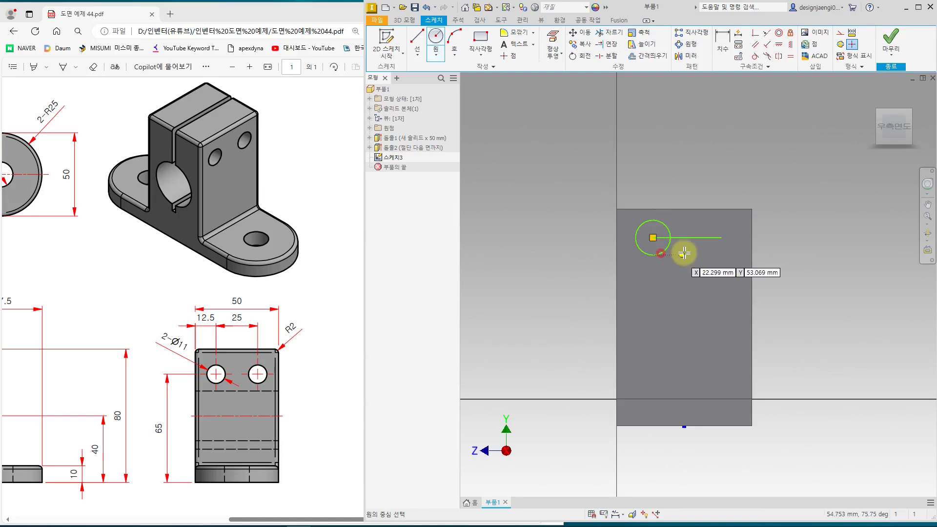
{"action": "left_click", "coordinate": [721, 238]}
{"action": "left_click", "coordinate": [725, 252]}
Make the two circles equal in size and dimension their diameter as 11 mm
{"action": "left_click", "coordinate": [790, 57]}
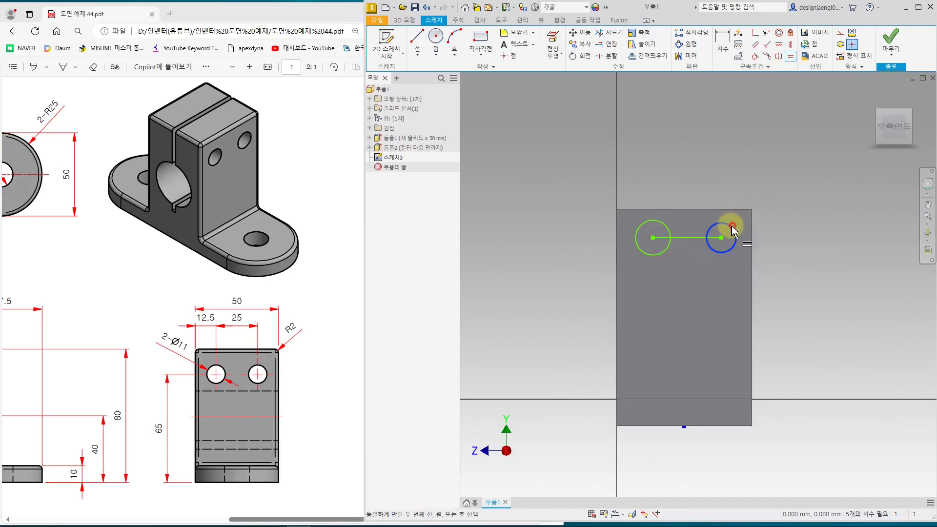
{"action": "left_click", "coordinate": [666, 229]}
{"action": "left_click", "coordinate": [722, 44]}
{"action": "left_click", "coordinate": [638, 226]}
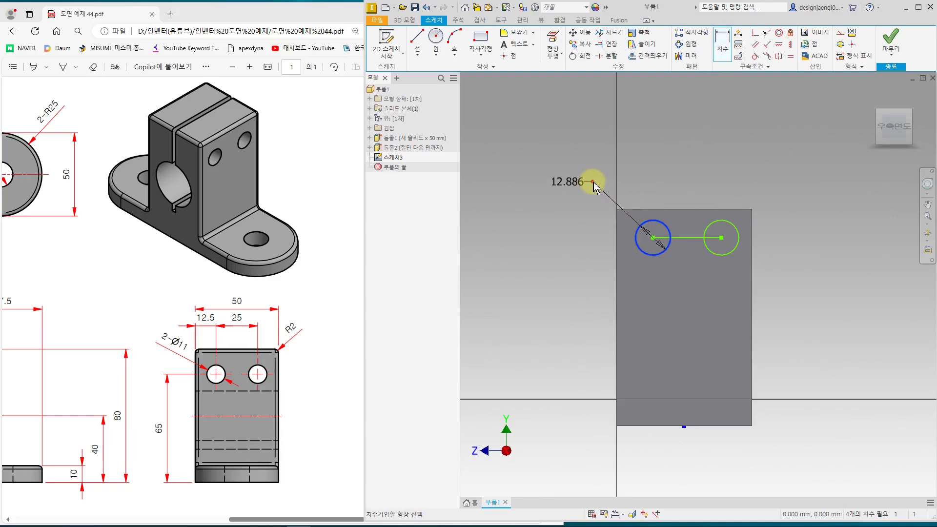
{"action": "left_click", "coordinate": [593, 208]}
{"action": "type", "text": "11"}
{"action": "key", "text": "Return"}
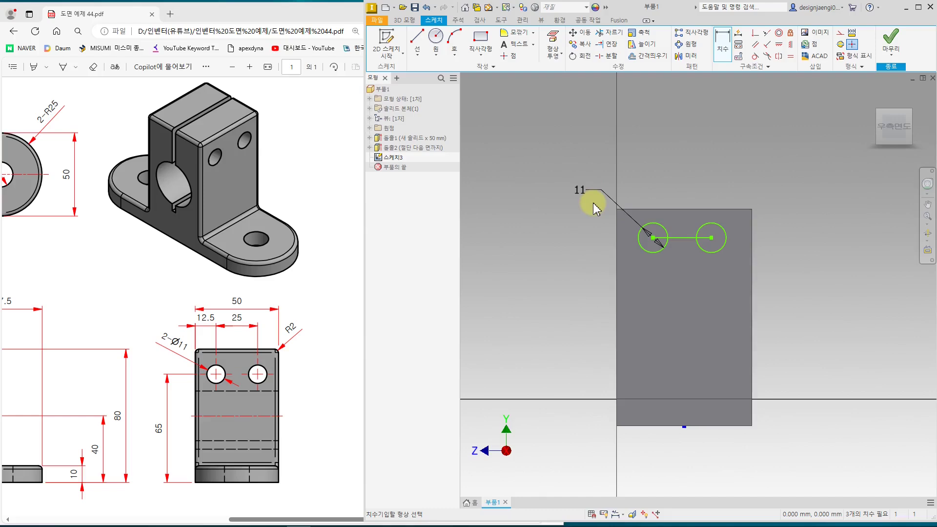
Dimension the circles' centre spacing as 25 mm and the first circle's distance from the face's front vertical edge as 12.5 mm
{"action": "left_click", "coordinate": [687, 239]}
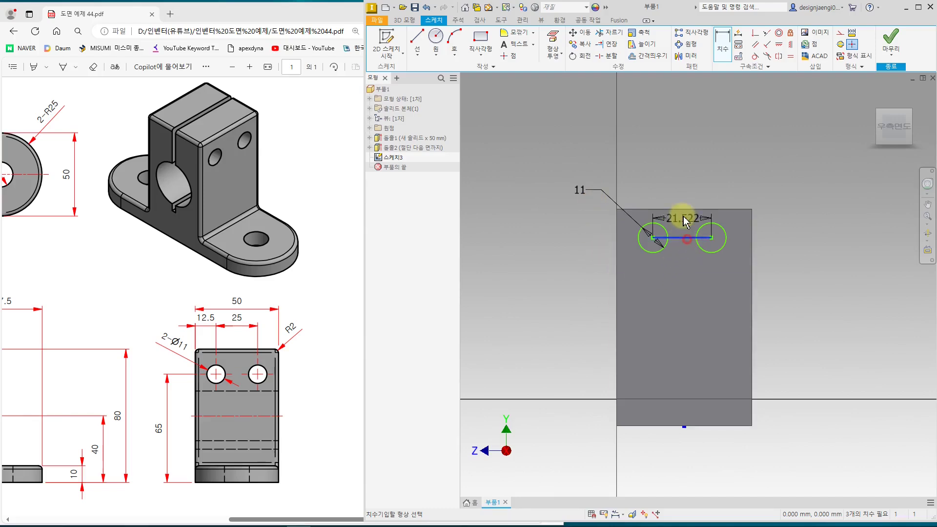
{"action": "left_click", "coordinate": [680, 168]}
{"action": "type", "text": "25"}
{"action": "key", "text": "Return"}
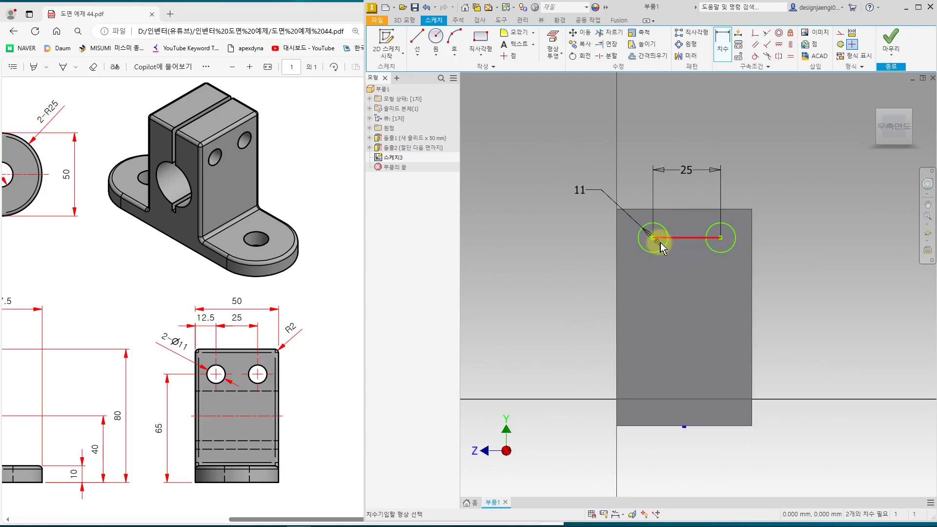
{"action": "left_click", "coordinate": [645, 250]}
{"action": "left_click", "coordinate": [618, 246]}
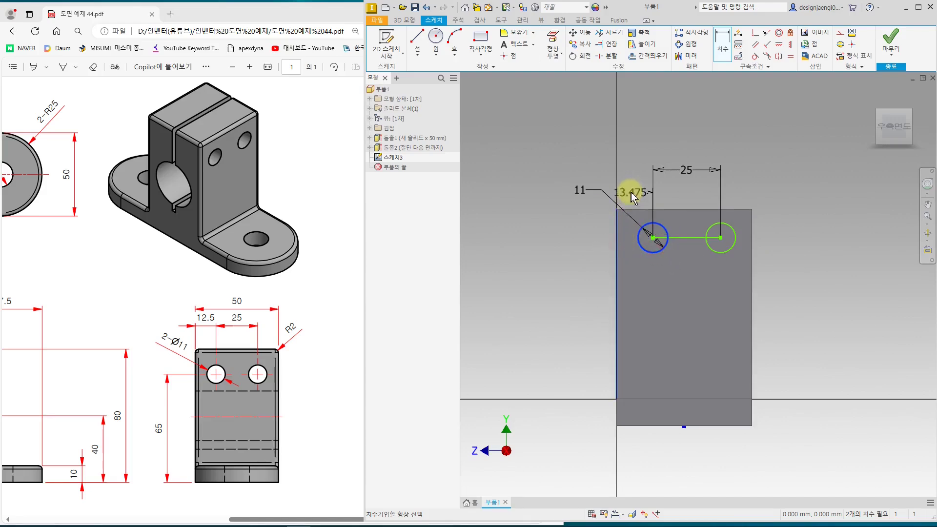
{"action": "left_click", "coordinate": [633, 188]}
{"action": "type", "text": "12."}
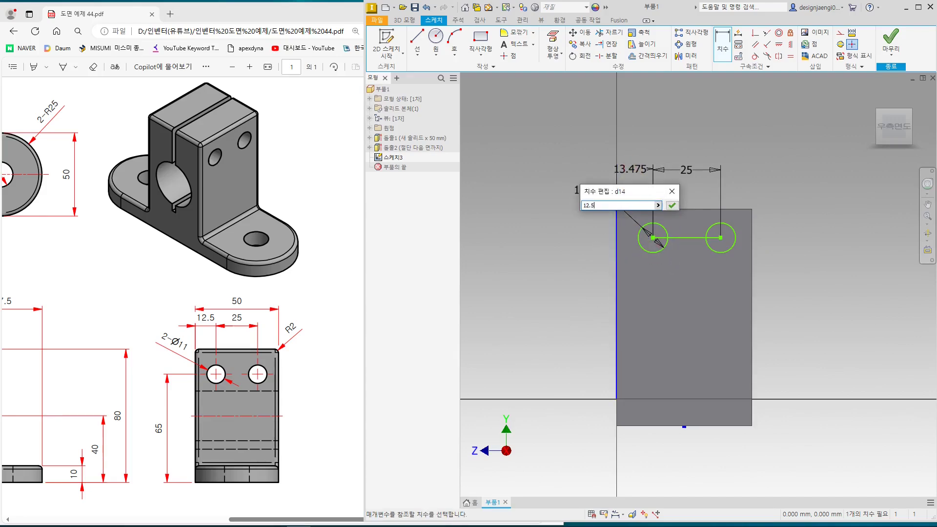
{"action": "type", "text": "5"}
{"action": "key", "text": "Return"}
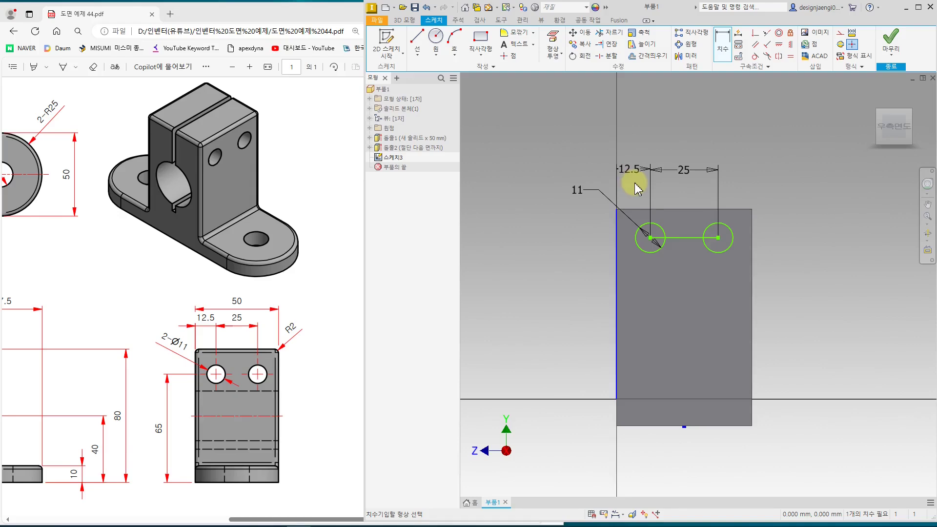
Dimension the centre line's height as 65 mm above the base's bottom edge and finish the sketch
{"action": "left_click", "coordinate": [672, 239]}
{"action": "left_click", "coordinate": [633, 426]}
{"action": "left_click", "coordinate": [589, 378]}
{"action": "type", "text": "6"}
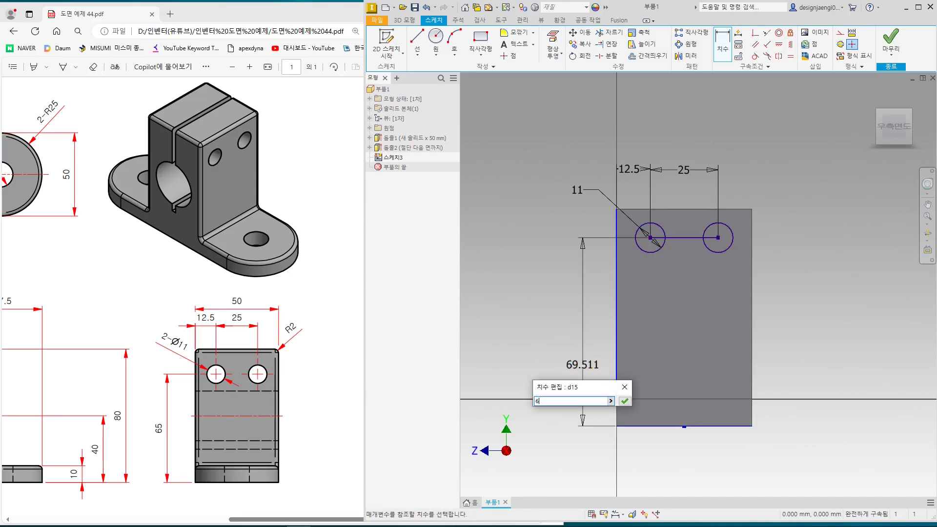
{"action": "type", "text": "5"}
{"action": "key", "text": "Return"}
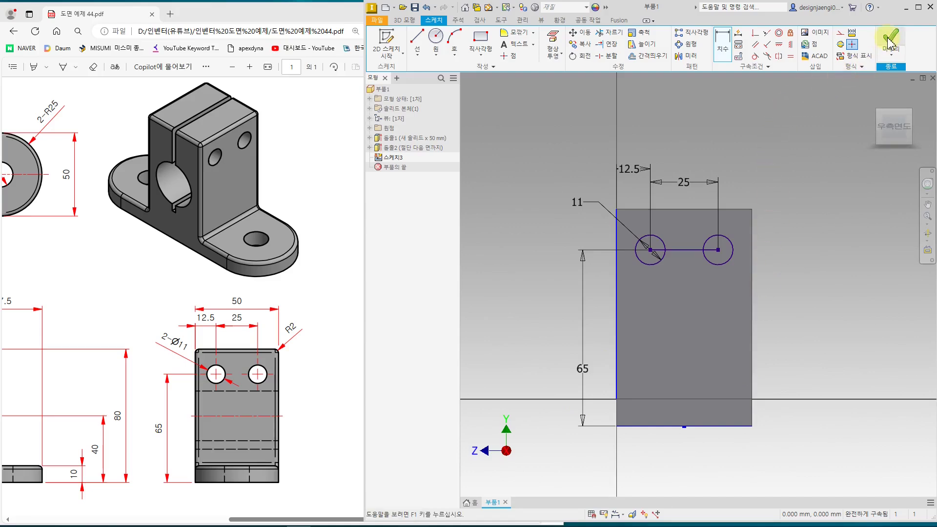
{"action": "left_click", "coordinate": [888, 41]}
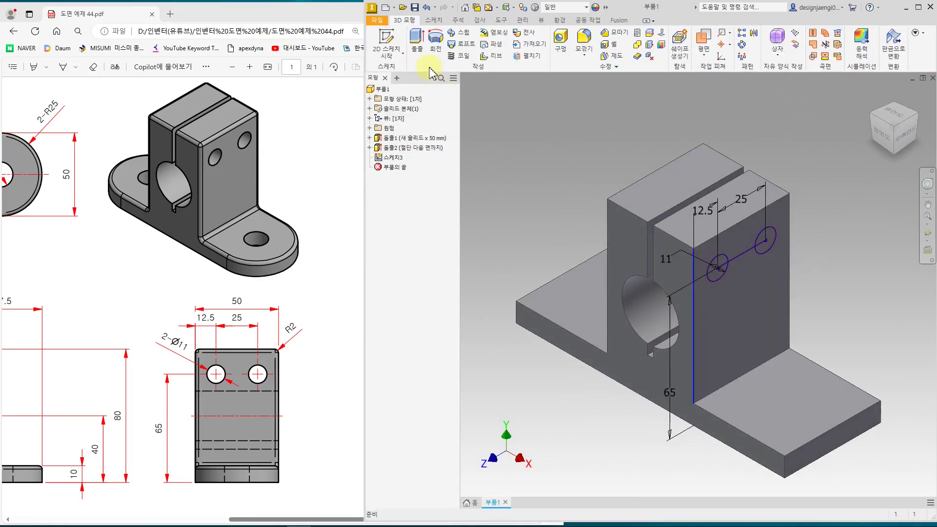
{"action": "left_click", "coordinate": [418, 39]}
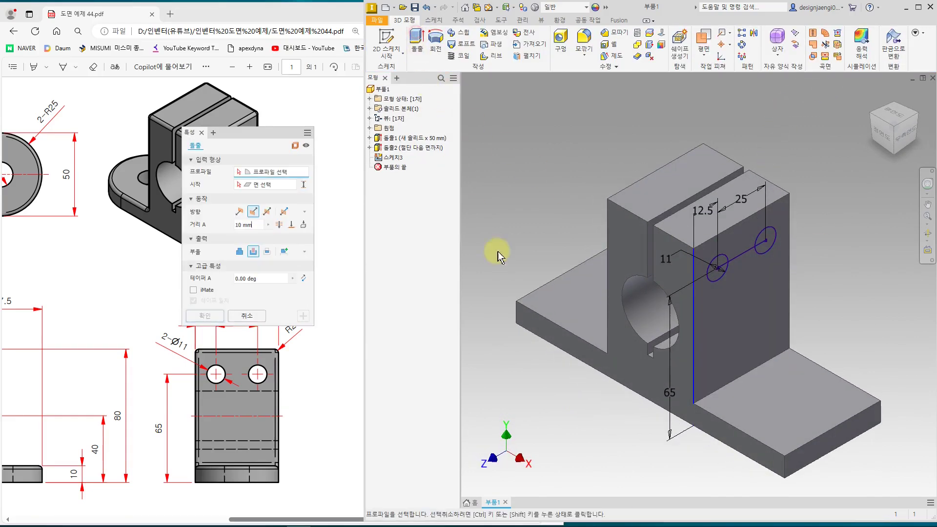
{"action": "left_click", "coordinate": [720, 270]}
{"action": "left_click", "coordinate": [767, 237]}
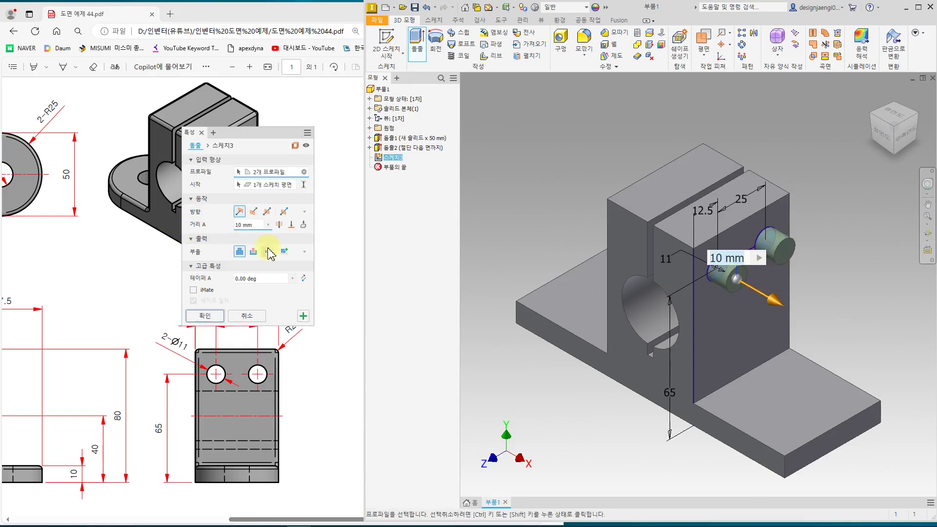
{"action": "left_click", "coordinate": [252, 251]}
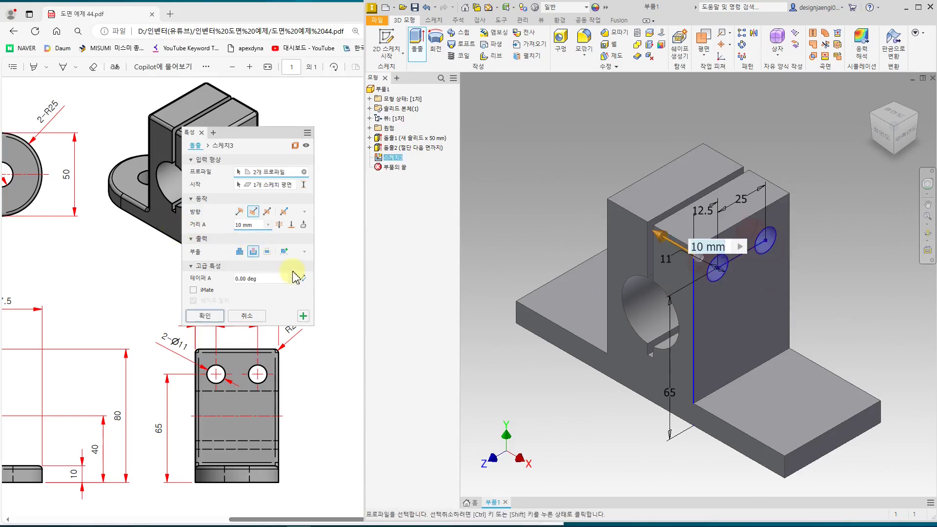
{"action": "left_click", "coordinate": [303, 225]}
{"action": "middle_click_drag", "start_coordinate": [527, 422], "coordinate": [559, 407], "text": "shift"}
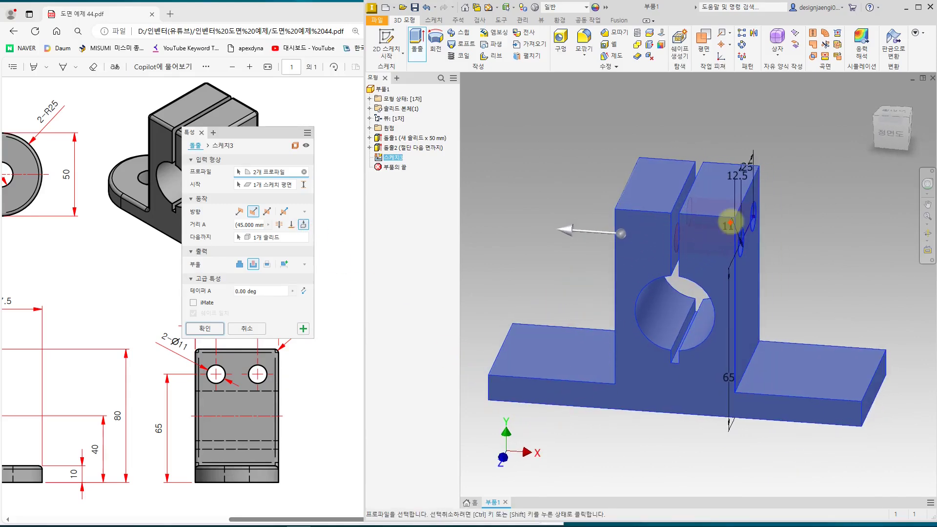
{"action": "mouse_move", "coordinate": [671, 212]}
{"action": "left_mouse_down"}
{"action": "mouse_move", "coordinate": [687, 165]}
{"action": "mouse_move", "coordinate": [665, 213]}
{"action": "mouse_move", "coordinate": [682, 278]}
{"action": "left_mouse_up"}
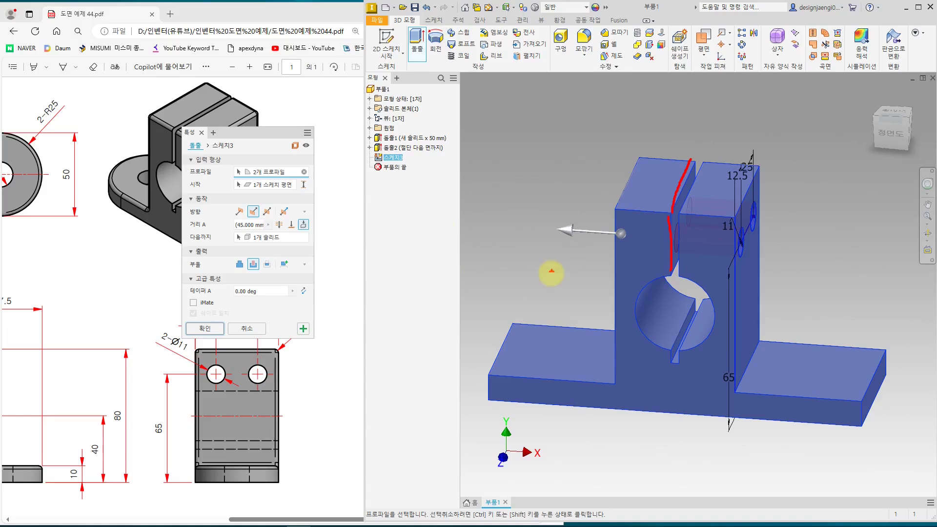
{"action": "key", "text": "Escape"}
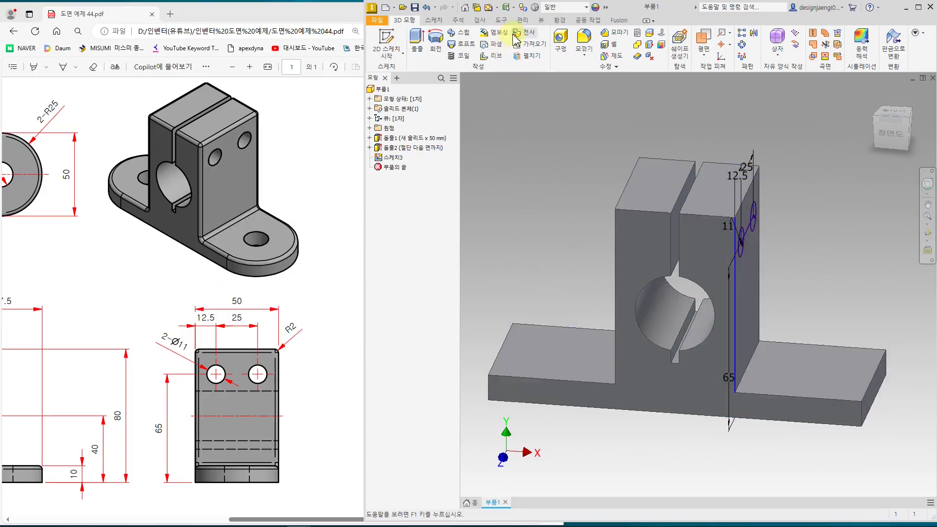
Extrude-cut both 11 mm circles through the whole upright block with the extent set to through all
{"action": "left_click", "coordinate": [417, 41]}
{"action": "key", "text": "F6"}
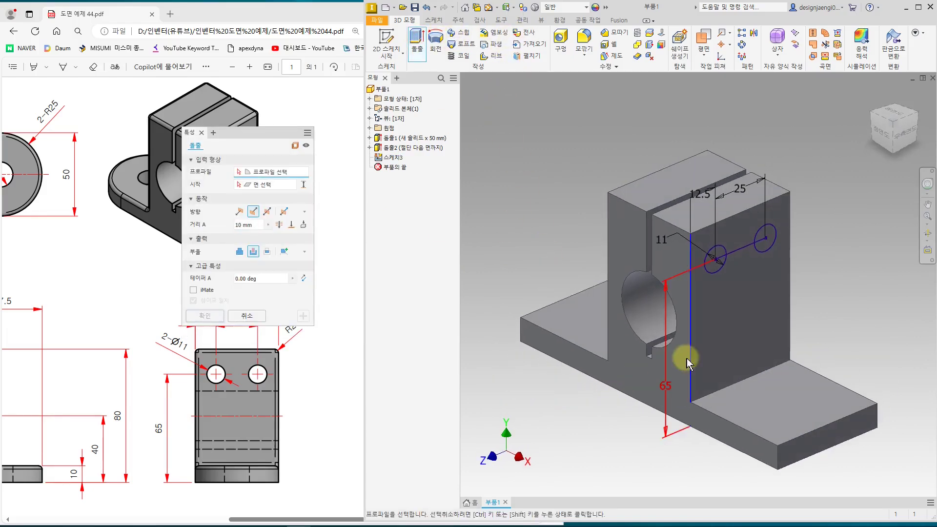
{"action": "left_click", "coordinate": [770, 247]}
{"action": "left_click", "coordinate": [718, 271]}
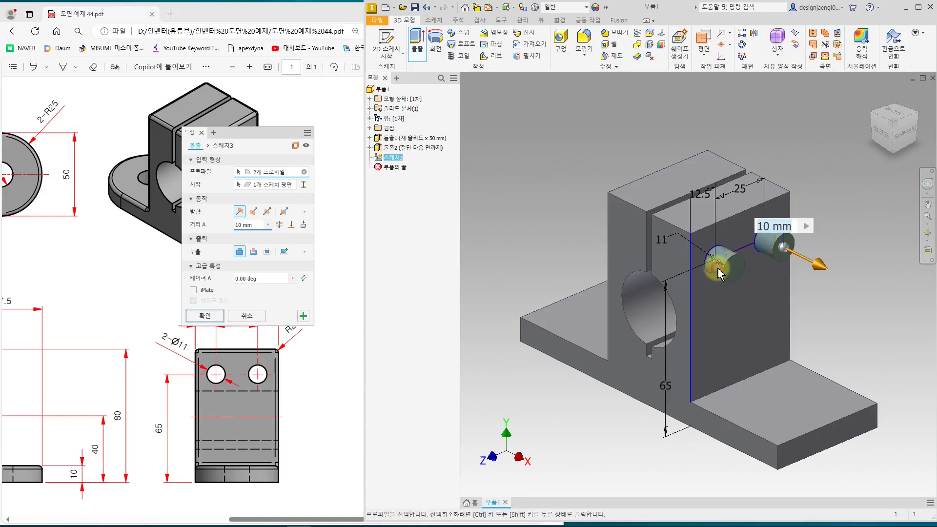
{"action": "left_click", "coordinate": [252, 251]}
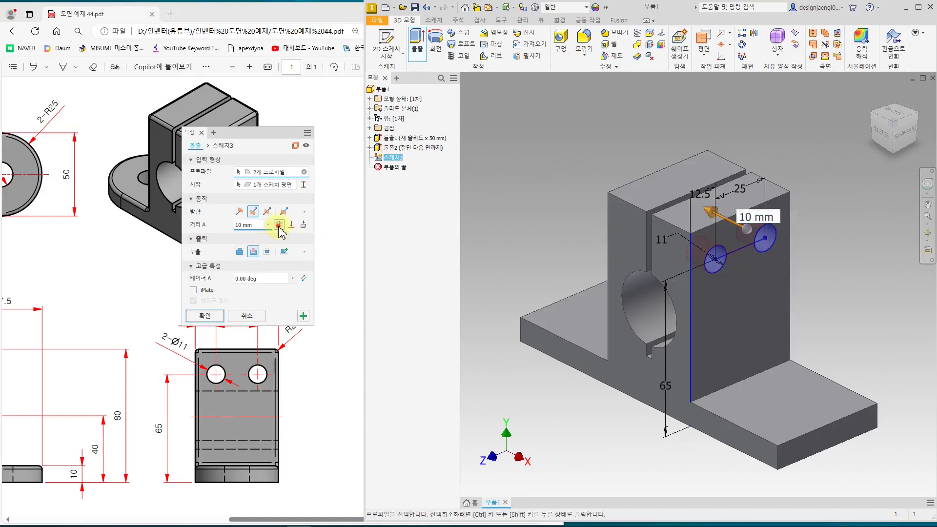
{"action": "left_click", "coordinate": [278, 225]}
{"action": "left_click", "coordinate": [204, 315]}
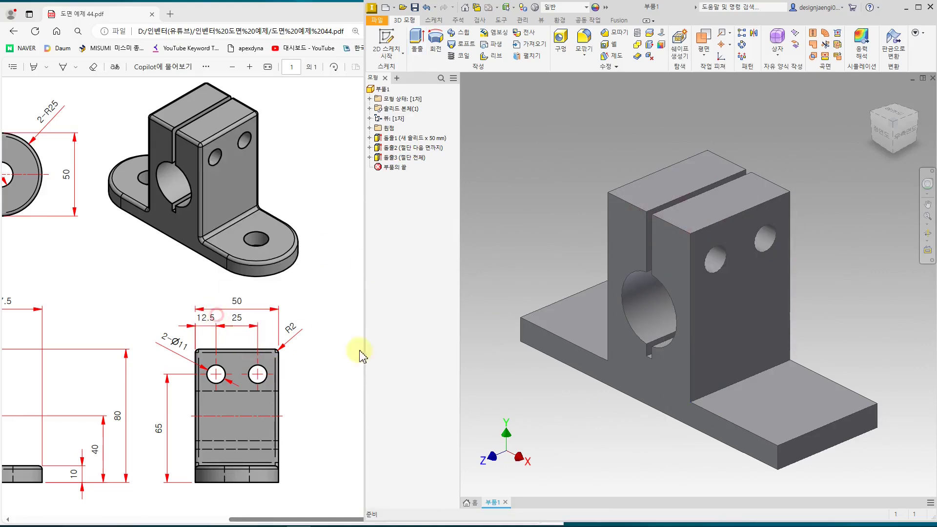
Examine the PDF drawing's top view for the R25 rounded base ends and Ø15 holes, keep it beside the model, and return to Inventor
{"action": "mouse_move", "coordinate": [560, 397]}
{"action": "middle_mouse_down", "text": "shift"}
{"action": "mouse_move", "coordinate": [673, 389]}
{"action": "mouse_move", "coordinate": [535, 393]}
{"action": "mouse_move", "coordinate": [541, 376]}
{"action": "mouse_move", "coordinate": [563, 387]}
{"action": "middle_mouse_up", "text": "shift"}
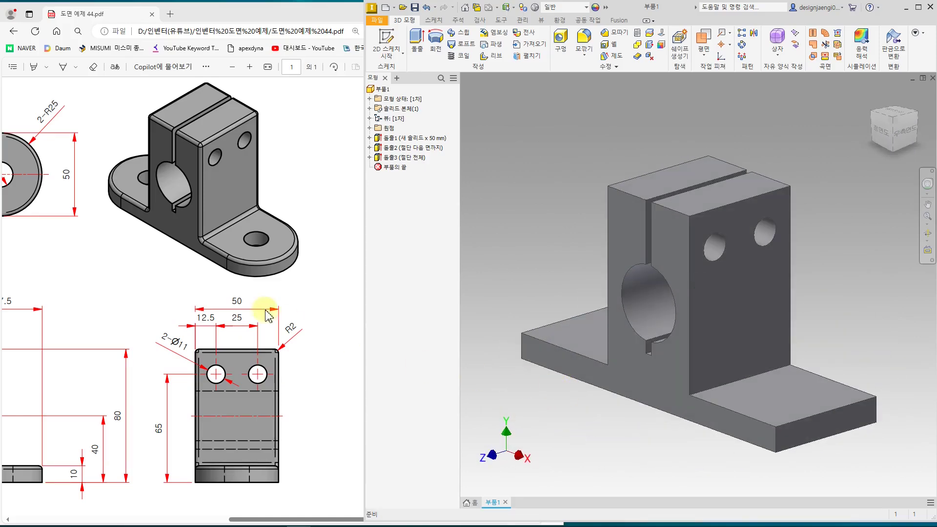
{"action": "left_click", "coordinate": [254, 267]}
{"action": "left_click_drag", "start_coordinate": [359, 507], "coordinate": [220, 512]}
{"action": "left_click", "coordinate": [631, 366]}
{"action": "middle_click_drag", "start_coordinate": [696, 382], "coordinate": [736, 429], "text": "shift"}
{"action": "left_click", "coordinate": [244, 273]}
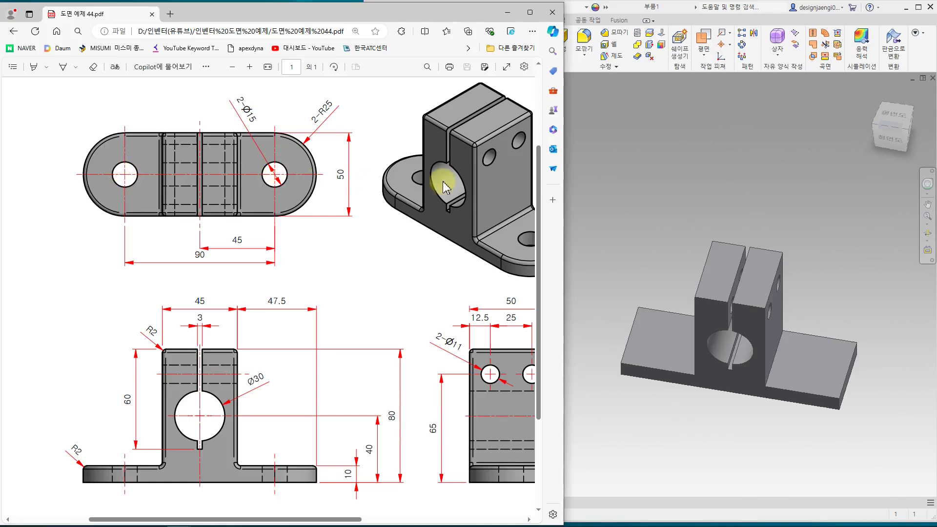
{"action": "left_click", "coordinate": [698, 144]}
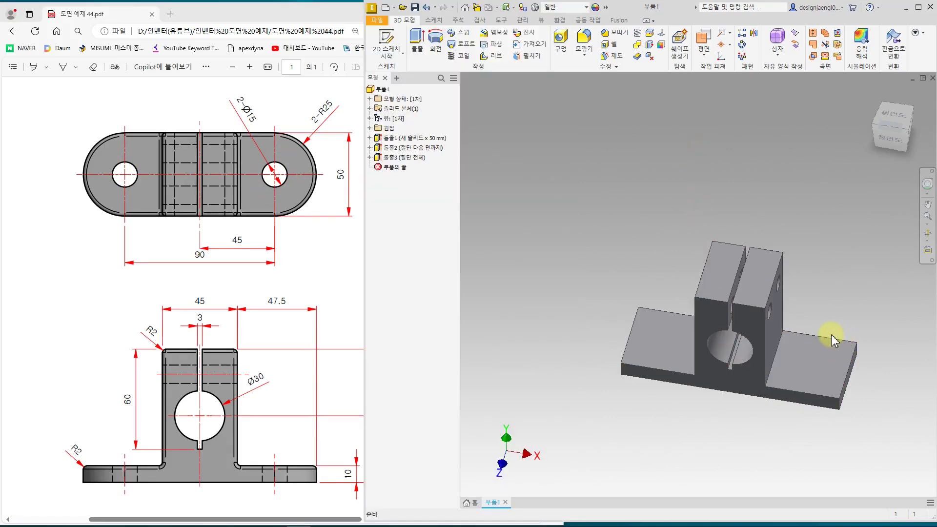
Round off one end of the base with a full round fillet across its front, end and back faces
{"action": "left_click", "coordinate": [587, 61]}
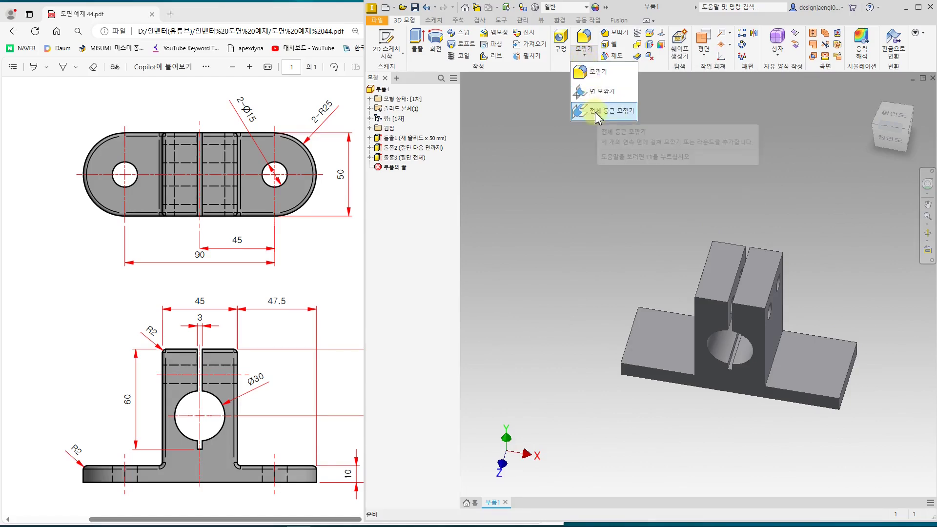
{"action": "left_click", "coordinate": [596, 116]}
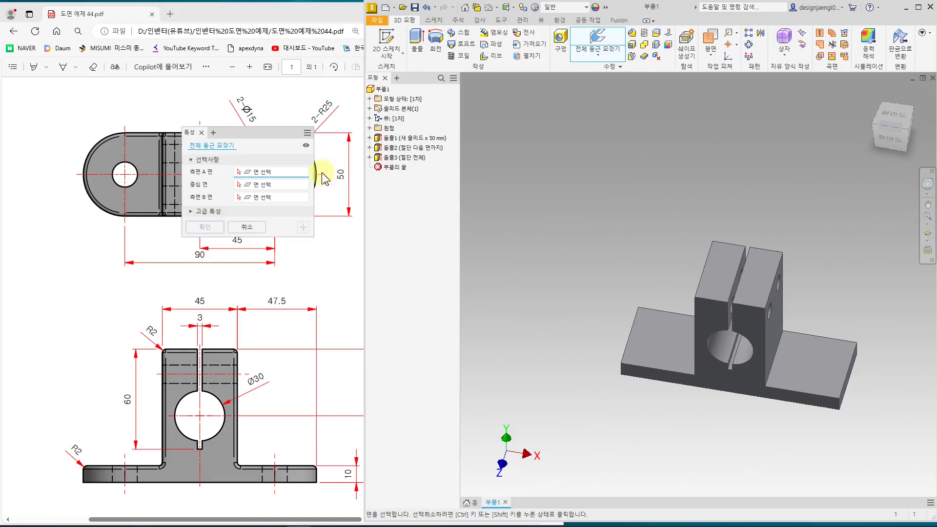
{"action": "left_click_drag", "start_coordinate": [268, 135], "coordinate": [270, 172]}
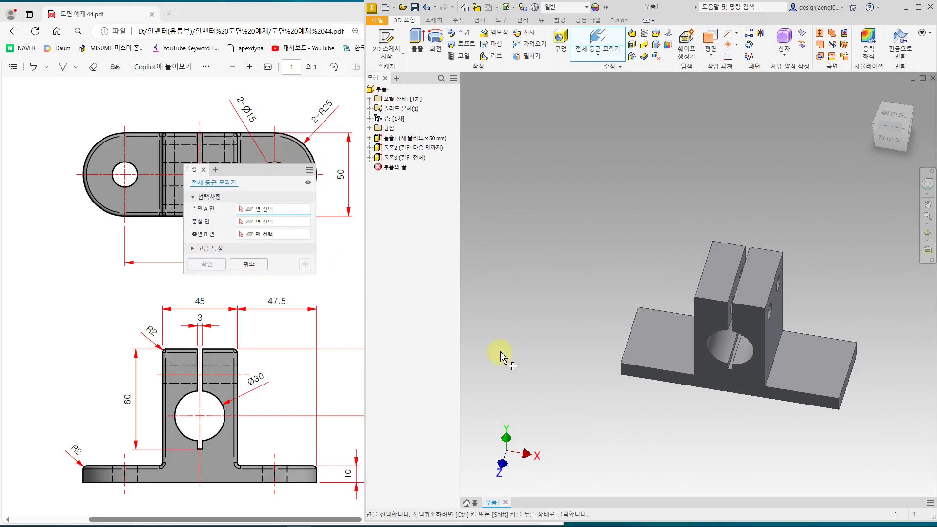
{"action": "middle_click_drag", "start_coordinate": [703, 445], "coordinate": [683, 425], "text": "shift"}
{"action": "left_click", "coordinate": [721, 388]}
{"action": "left_click", "coordinate": [790, 385]}
{"action": "middle_click_drag", "start_coordinate": [805, 428], "coordinate": [711, 414], "text": "shift"}
{"action": "left_click", "coordinate": [683, 396]}
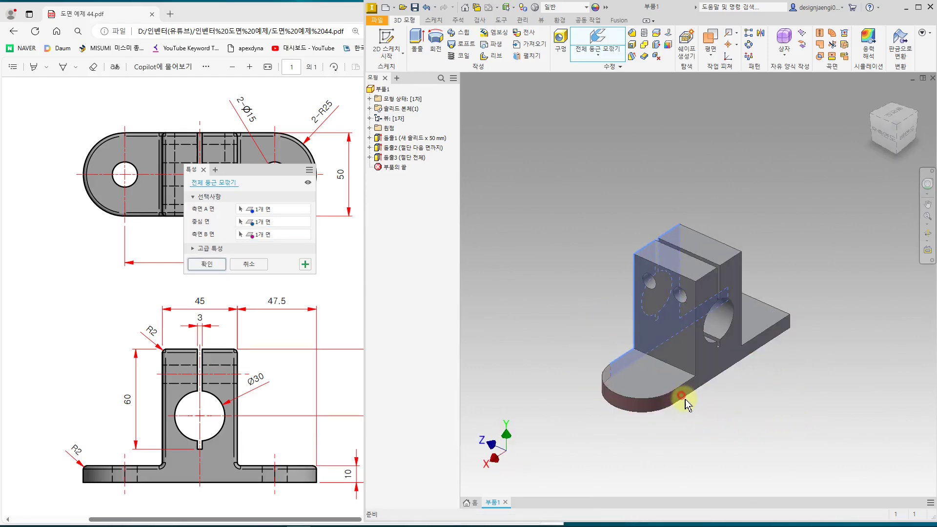
{"action": "left_click", "coordinate": [206, 264]}
Apply a second full round fillet to the front, end and back faces of the base's opposite, still square end
{"action": "middle_click_drag", "start_coordinate": [551, 407], "coordinate": [715, 346], "text": "shift"}
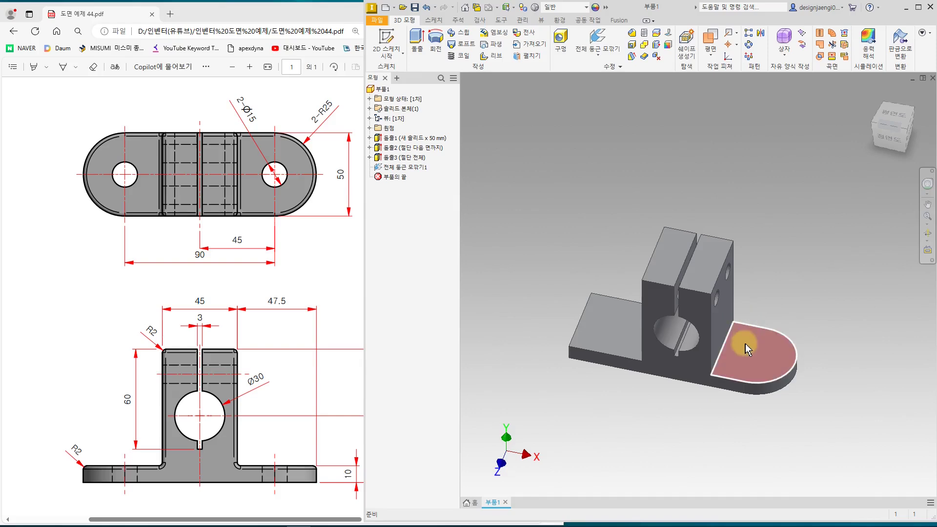
{"action": "middle_click_drag", "start_coordinate": [736, 412], "coordinate": [624, 388], "text": "shift"}
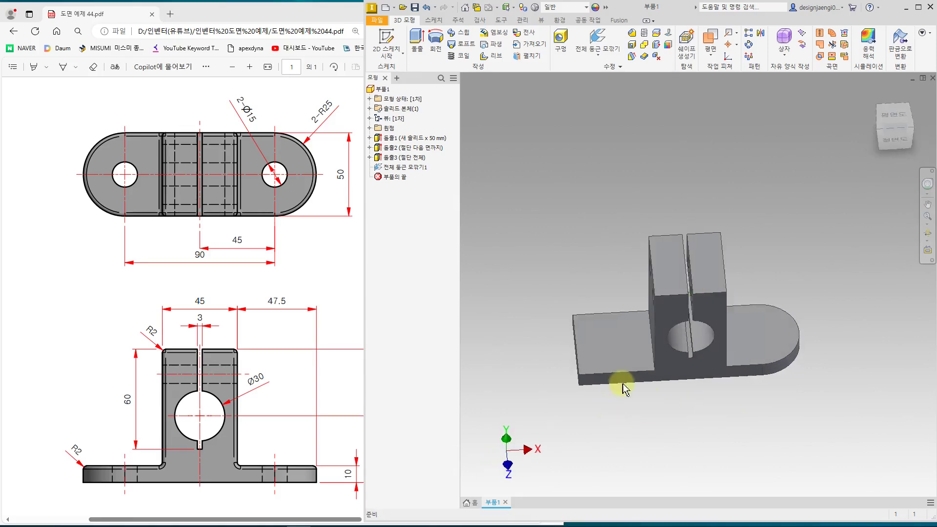
{"action": "left_click", "coordinate": [596, 49]}
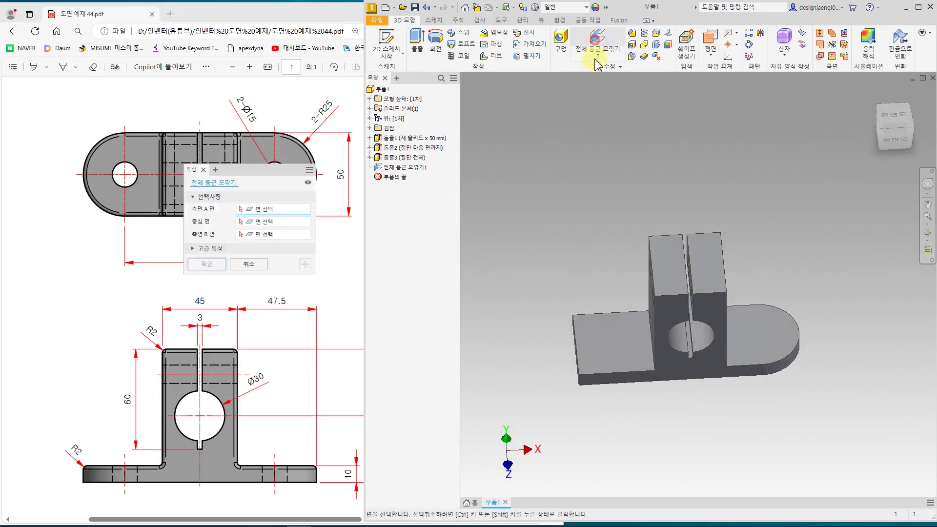
{"action": "left_click", "coordinate": [618, 384]}
{"action": "middle_click_drag", "start_coordinate": [600, 414], "coordinate": [745, 292], "text": "shift"}
{"action": "scroll", "coordinate": [682, 331], "scroll_direction": "up", "scroll_amount": 3}
{"action": "left_click", "coordinate": [730, 310]}
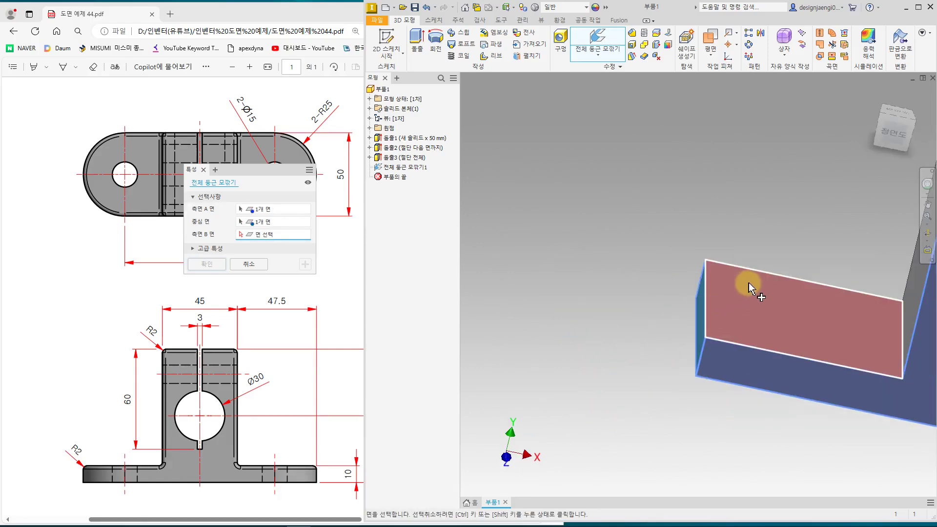
{"action": "scroll", "coordinate": [756, 300], "scroll_direction": "down", "scroll_amount": 3}
{"action": "scroll", "coordinate": [678, 361], "scroll_direction": "down", "scroll_amount": 5}
{"action": "mouse_move", "coordinate": [667, 350]}
{"action": "middle_mouse_down", "text": "shift"}
{"action": "mouse_move", "coordinate": [703, 360]}
{"action": "mouse_move", "coordinate": [768, 352]}
{"action": "mouse_move", "coordinate": [712, 359]}
{"action": "mouse_move", "coordinate": [665, 387]}
{"action": "mouse_move", "coordinate": [644, 386]}
{"action": "middle_mouse_up", "text": "shift"}
{"action": "left_click", "coordinate": [717, 337]}
{"action": "left_click", "coordinate": [205, 264]}
{"action": "key", "text": "F6"}
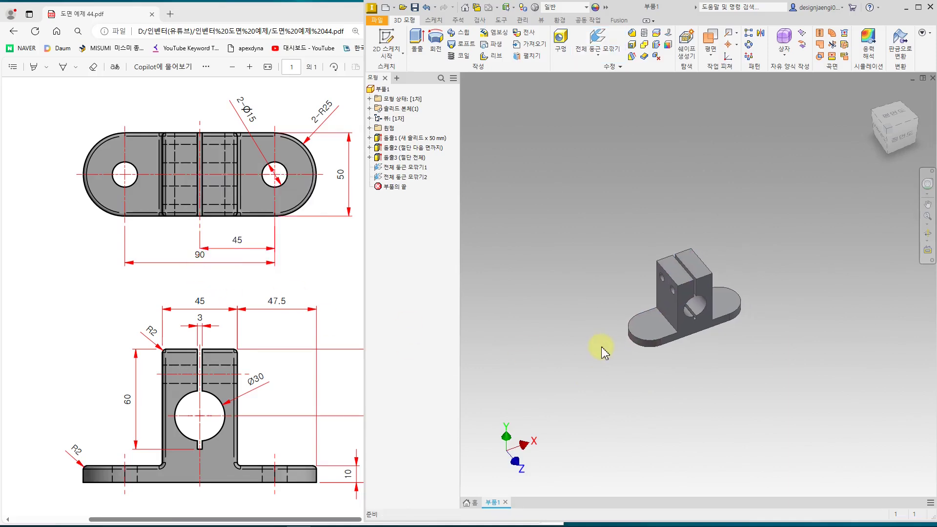
Start a sketch on the top face of the base and project both rounded end arcs into it
{"action": "scroll", "coordinate": [562, 366], "scroll_direction": "down", "scroll_amount": 3}
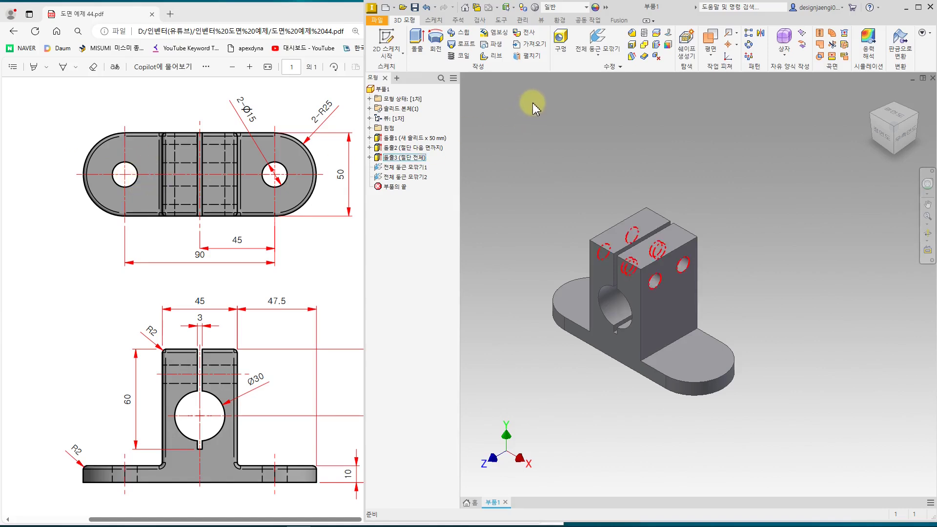
{"action": "left_click", "coordinate": [691, 358]}
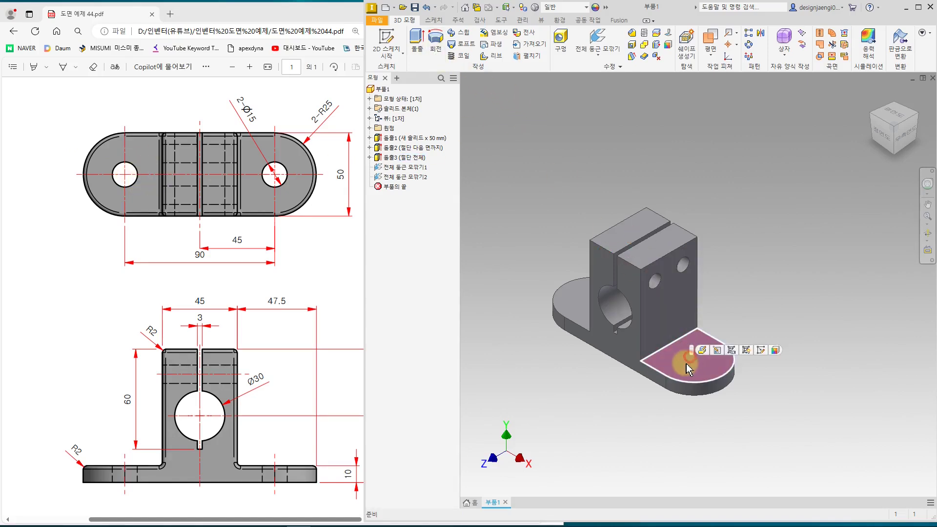
{"action": "left_click", "coordinate": [569, 297]}
{"action": "left_click", "coordinate": [685, 382]}
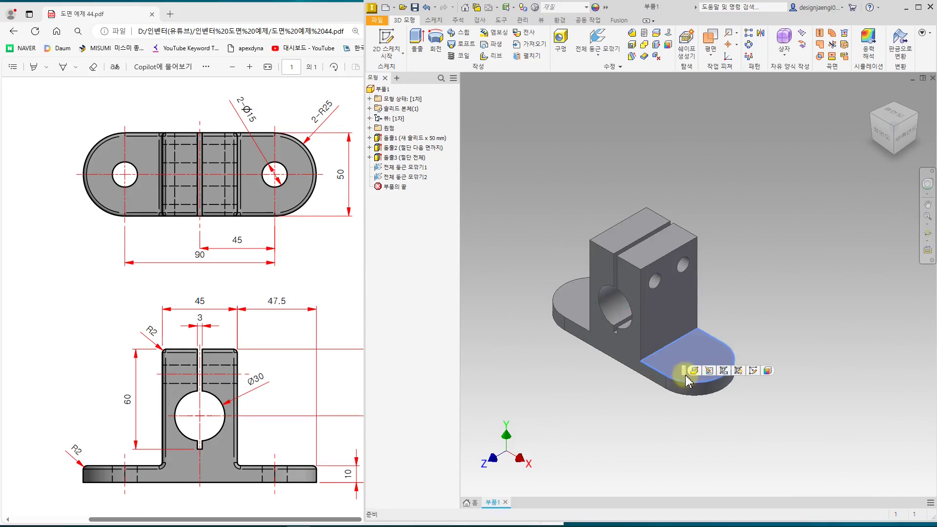
{"action": "left_click", "coordinate": [752, 372]}
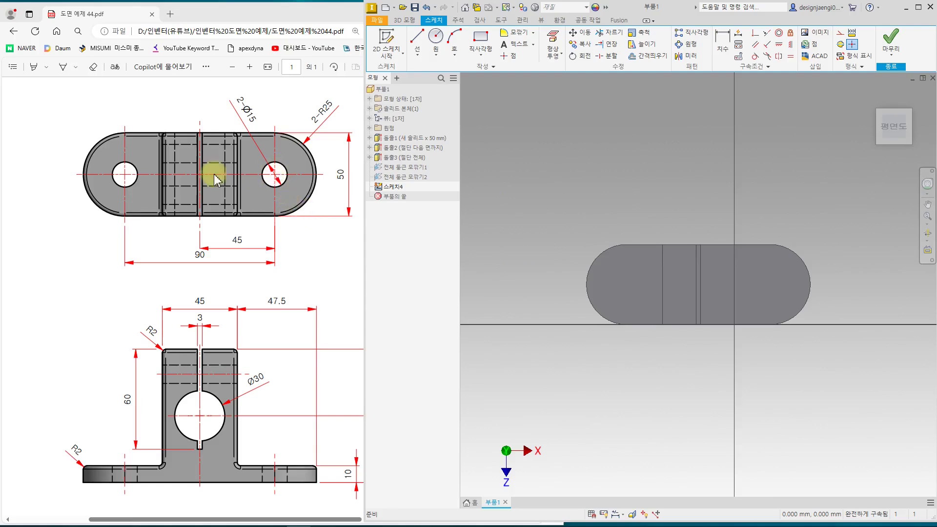
{"action": "left_click", "coordinate": [552, 45]}
{"action": "left_click", "coordinate": [603, 252]}
{"action": "left_click", "coordinate": [811, 273]}
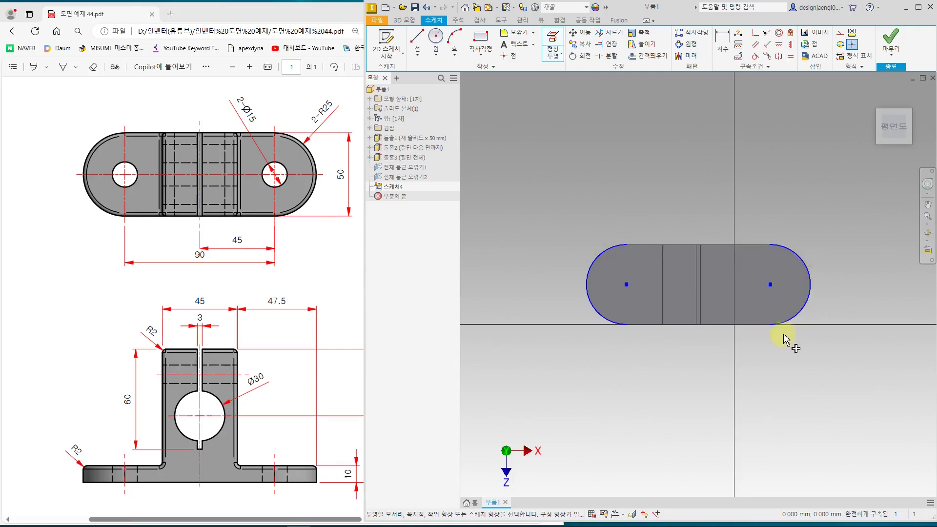
{"action": "key", "text": "Escape"}
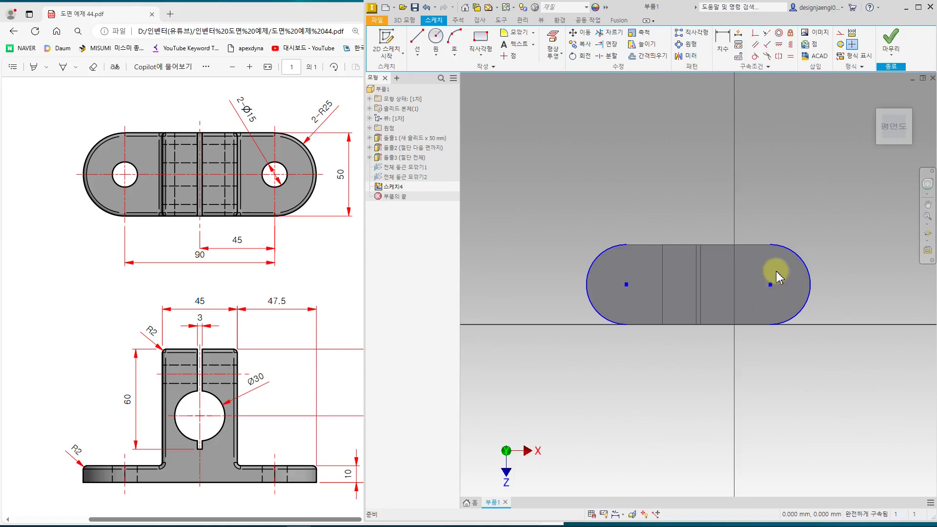
Draw a circle at the centre of each projected end arc and make the two circles equal
{"action": "left_click", "coordinate": [436, 37]}
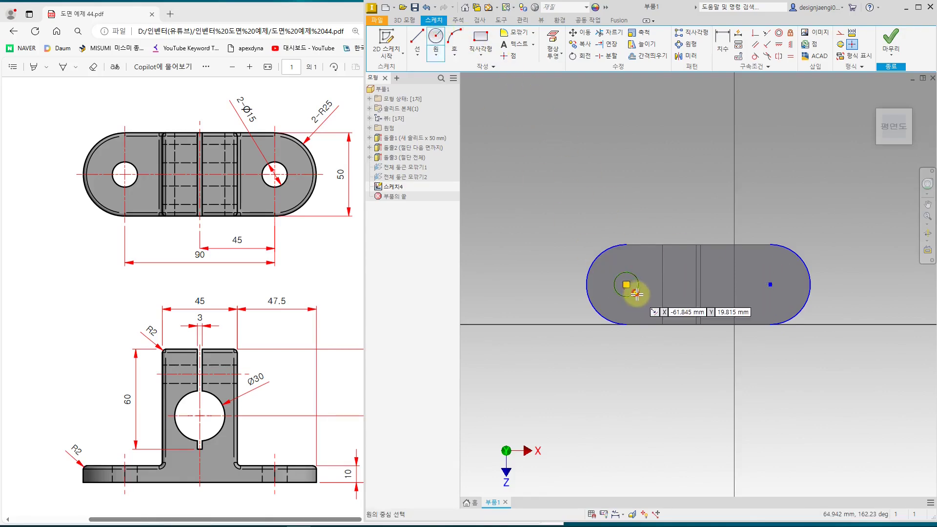
{"action": "left_click", "coordinate": [768, 286]}
{"action": "left_click", "coordinate": [779, 297]}
{"action": "key", "text": "Escape"}
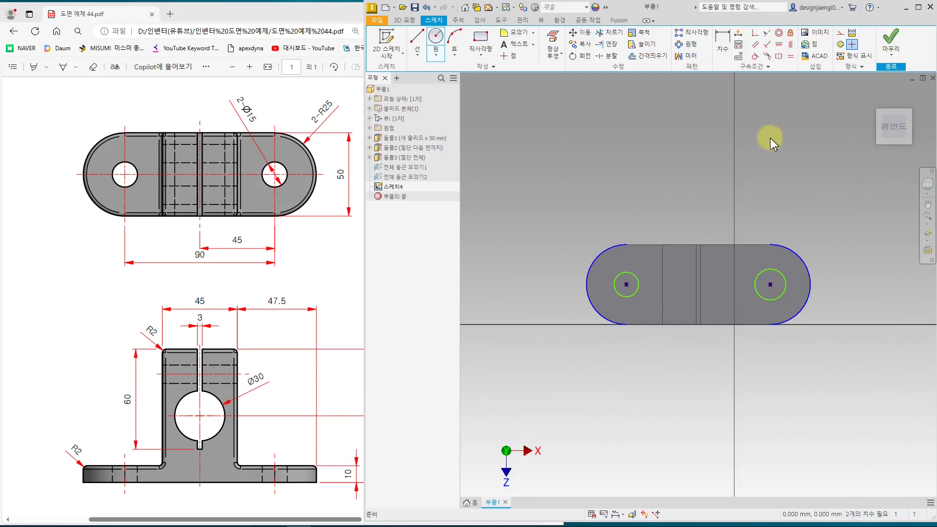
{"action": "left_click", "coordinate": [790, 55]}
{"action": "left_click", "coordinate": [635, 274]}
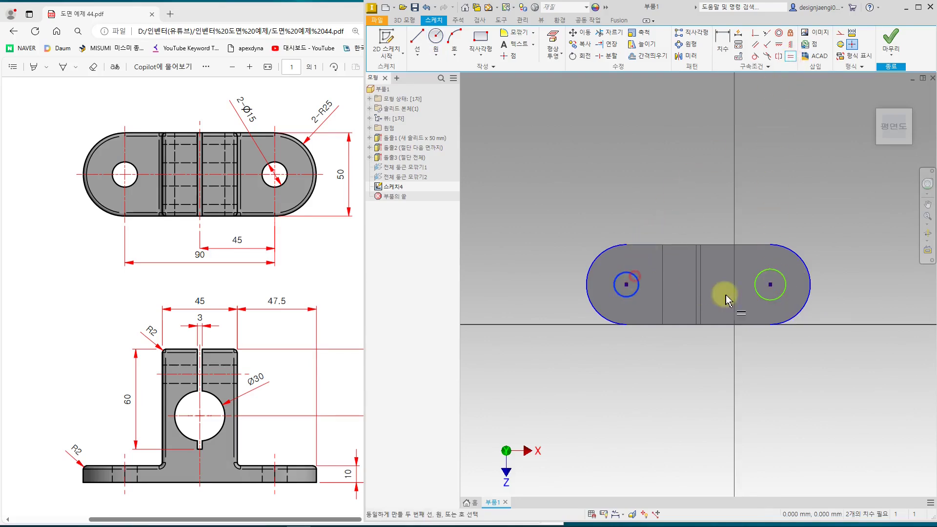
{"action": "left_click", "coordinate": [767, 283]}
Dimension one of the equal circles with a diameter of 15 mm and finish the sketch
{"action": "left_click", "coordinate": [722, 44]}
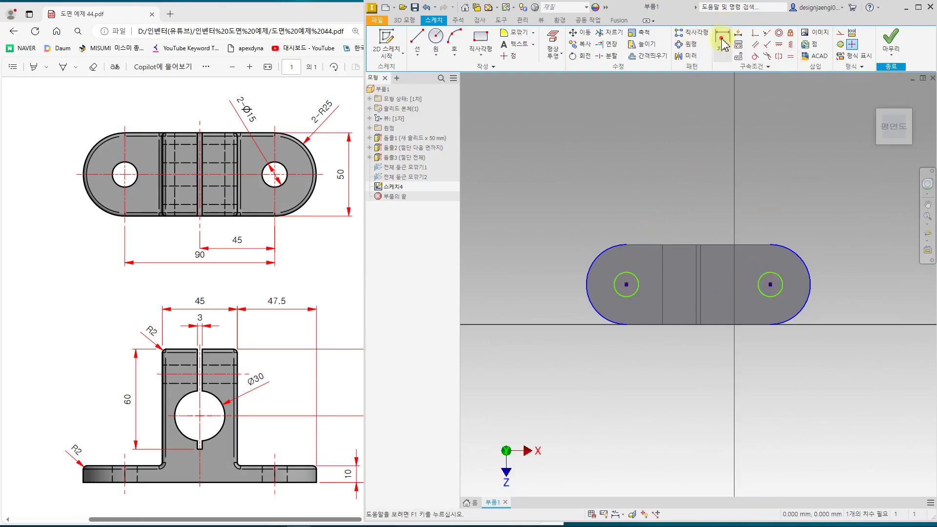
{"action": "left_click", "coordinate": [561, 229]}
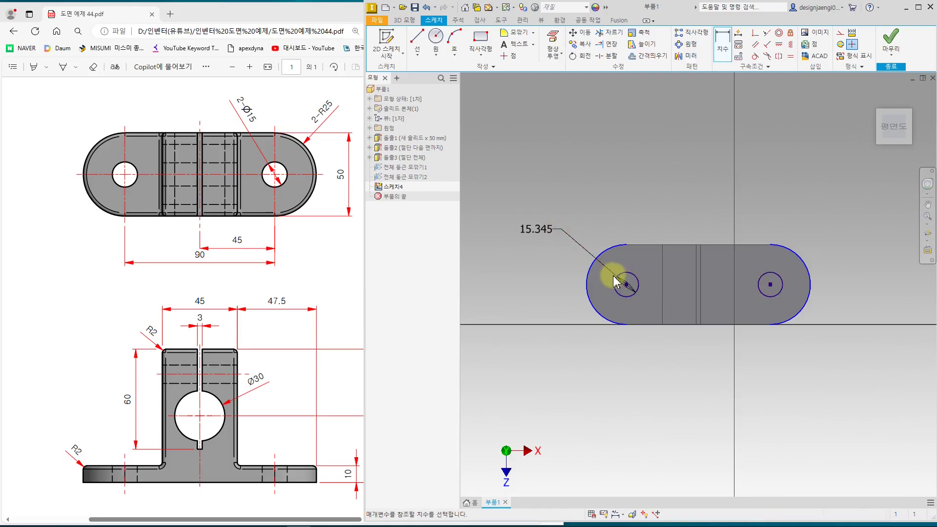
{"action": "type", "text": "15"}
{"action": "key", "text": "Return"}
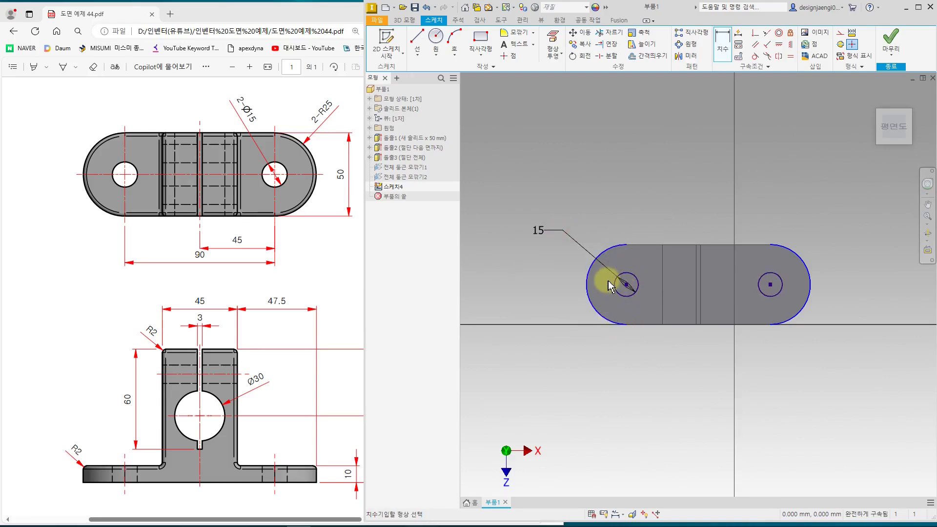
{"action": "key", "text": "F6"}
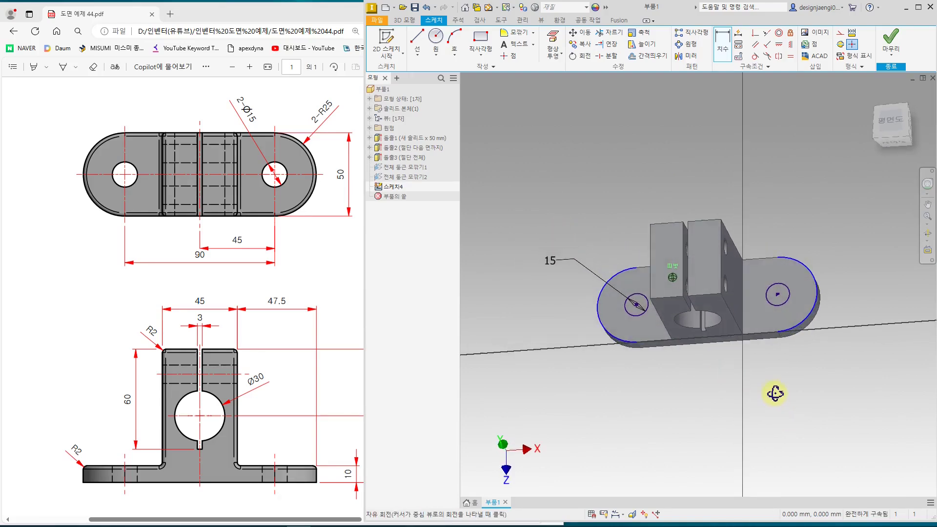
{"action": "left_click", "coordinate": [891, 41]}
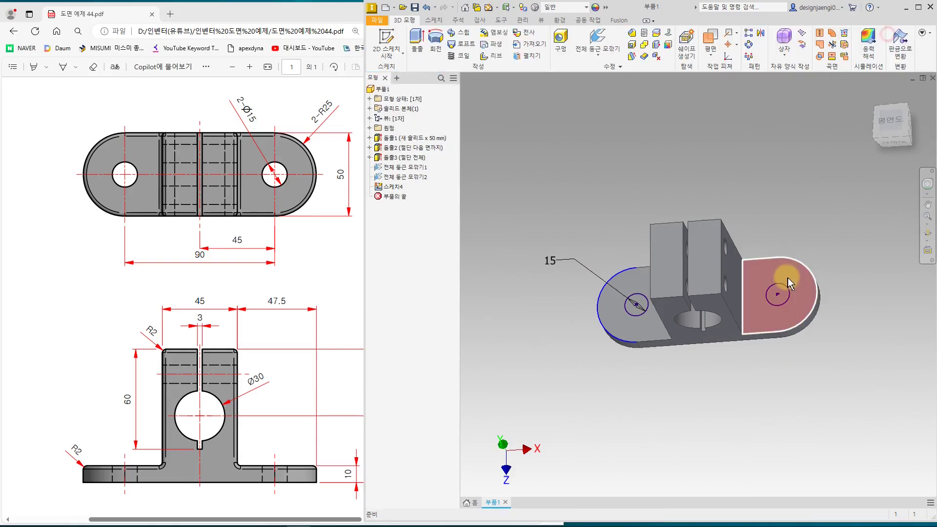
Extrude-cut both 15 mm circles down through the base with the extent set to the next face
{"action": "left_click", "coordinate": [416, 42]}
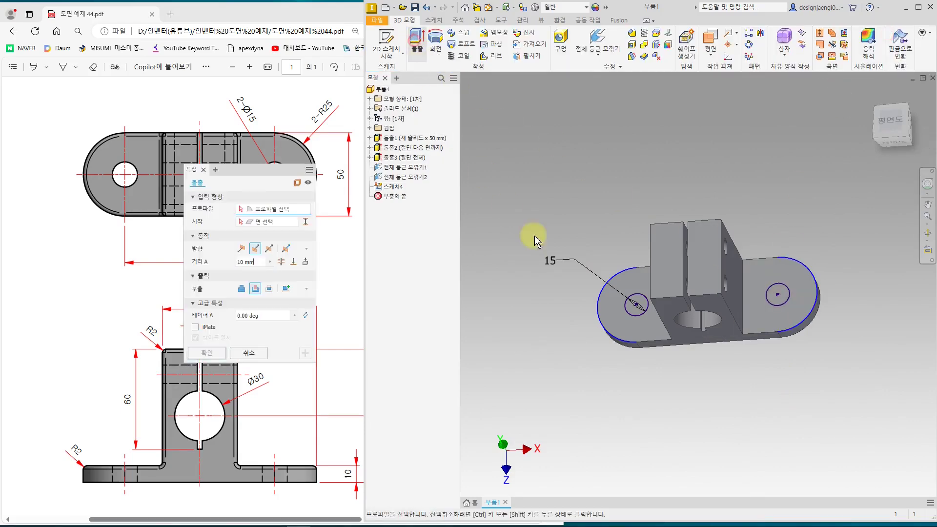
{"action": "left_click", "coordinate": [637, 313]}
{"action": "left_click", "coordinate": [777, 296]}
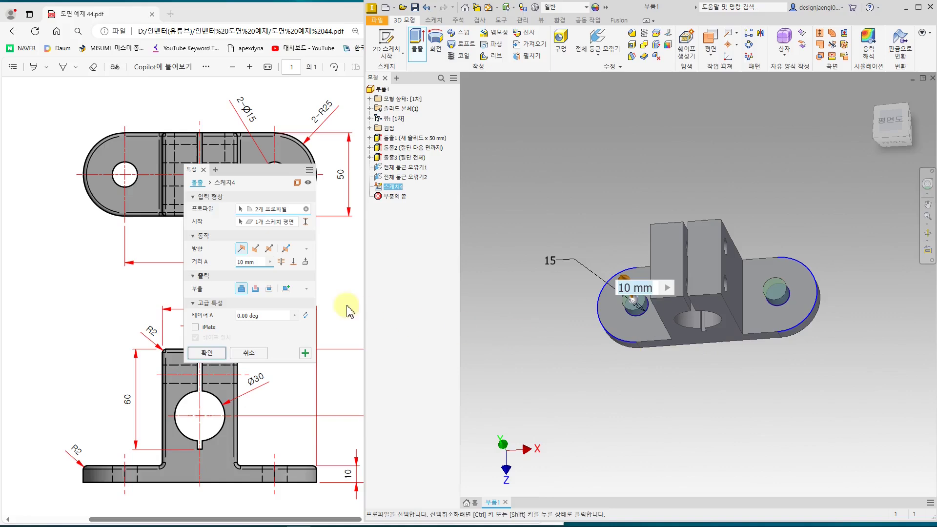
{"action": "left_click", "coordinate": [255, 288]}
{"action": "left_click", "coordinate": [305, 262]}
{"action": "middle_click_drag", "start_coordinate": [672, 429], "coordinate": [680, 356], "text": "shift"}
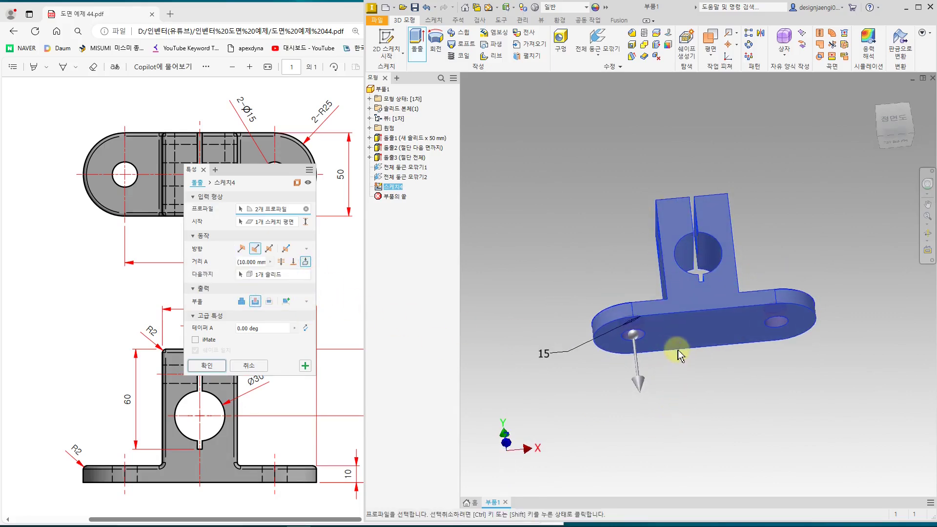
{"action": "left_click", "coordinate": [207, 366]}
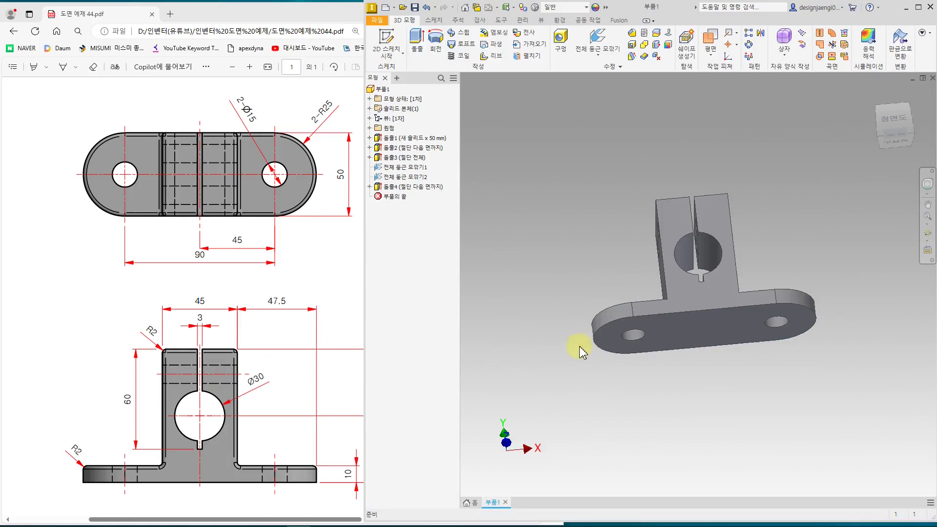
{"action": "key", "text": "F6"}
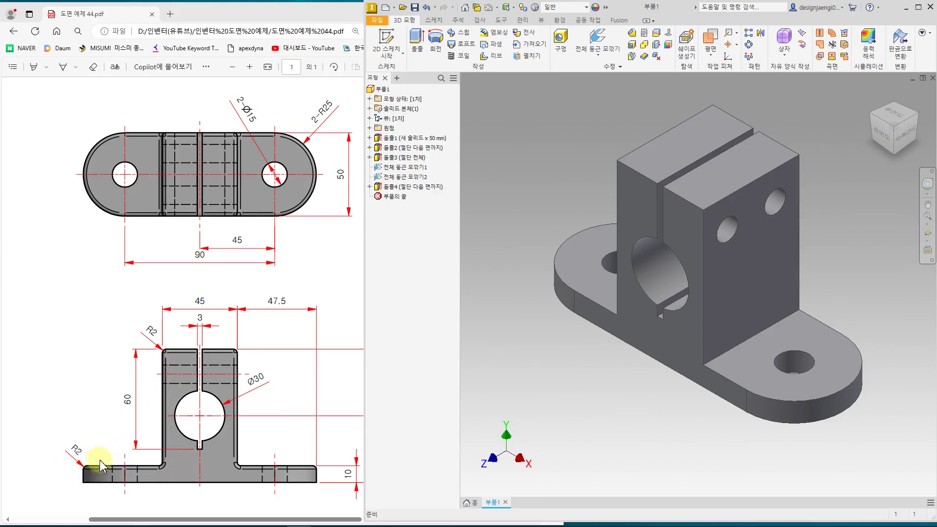
Start a 2 mm edge fillet and select the top outlines of both rounded base ends plus one junction edge between base and block
{"action": "left_click", "coordinate": [261, 371]}
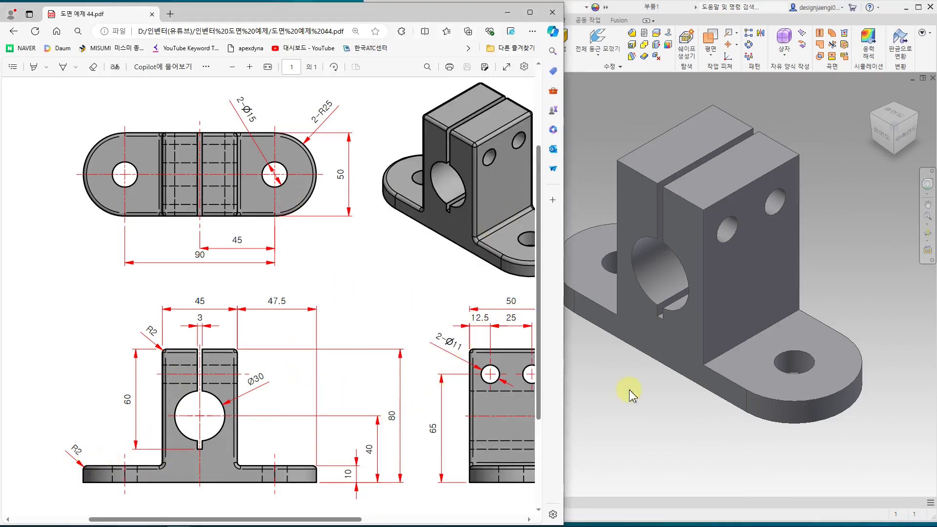
{"action": "left_click", "coordinate": [658, 418]}
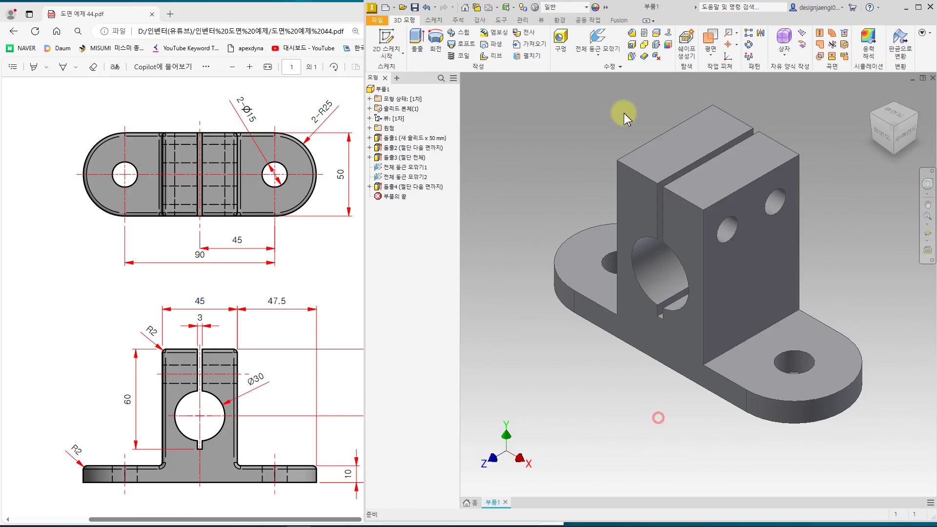
{"action": "left_click", "coordinate": [598, 57]}
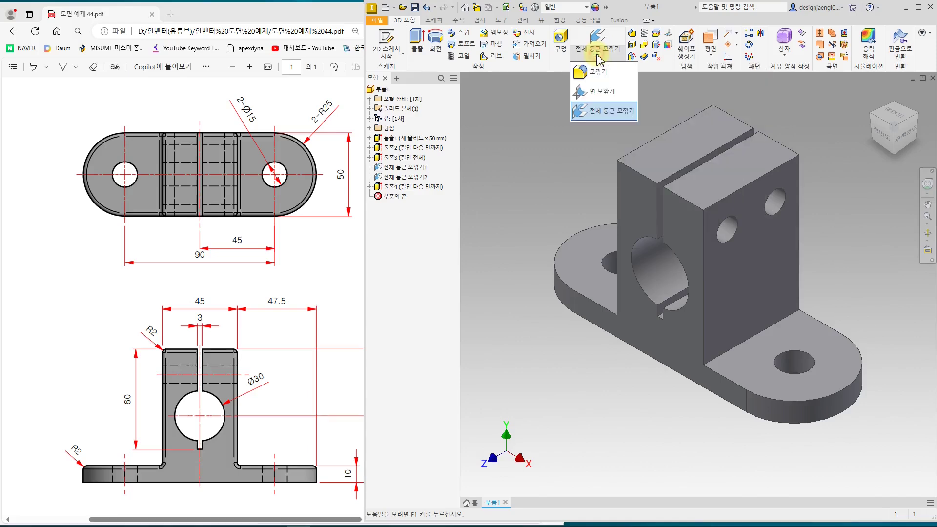
{"action": "left_click", "coordinate": [600, 74]}
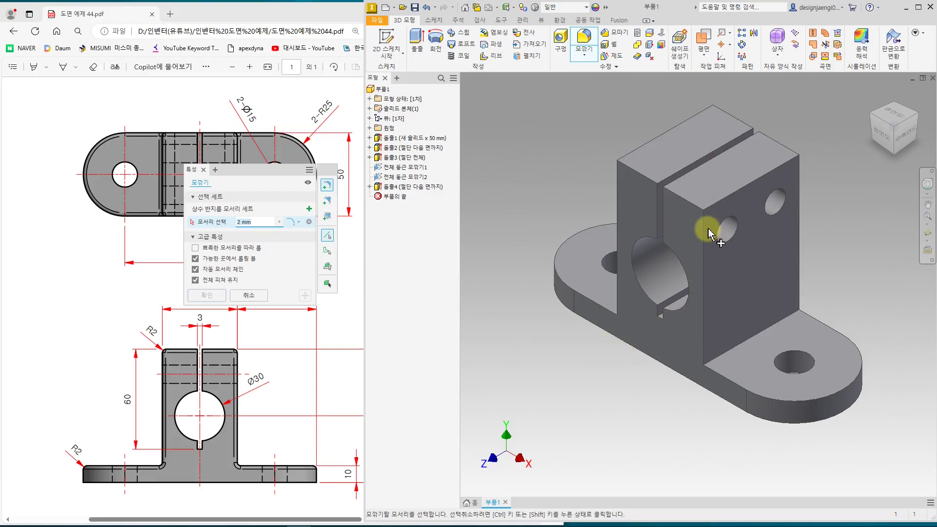
{"action": "left_click", "coordinate": [732, 363]}
{"action": "left_click", "coordinate": [732, 359]}
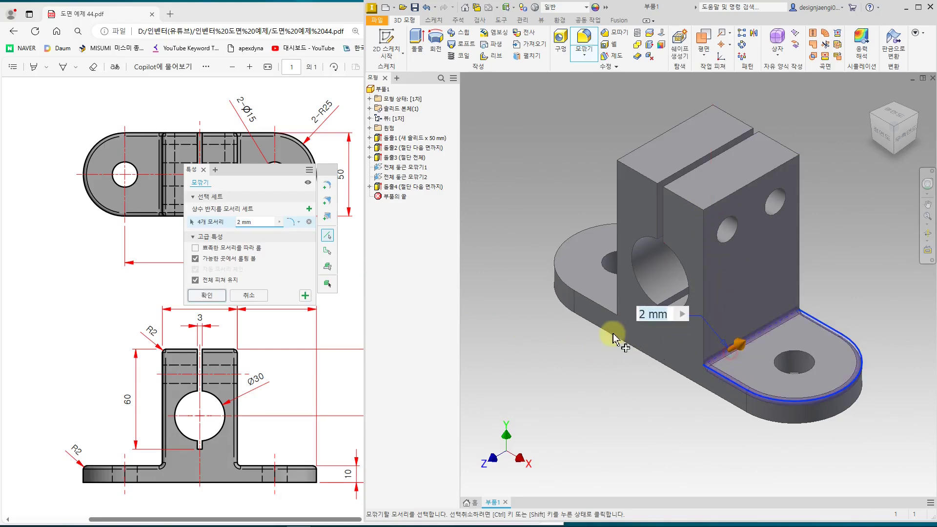
{"action": "left_click", "coordinate": [596, 305]}
Add the upright block's three visible vertical corner edges, its outer top edge and the top edges on both sides of the slot to the fillet
{"action": "left_click", "coordinate": [705, 235]}
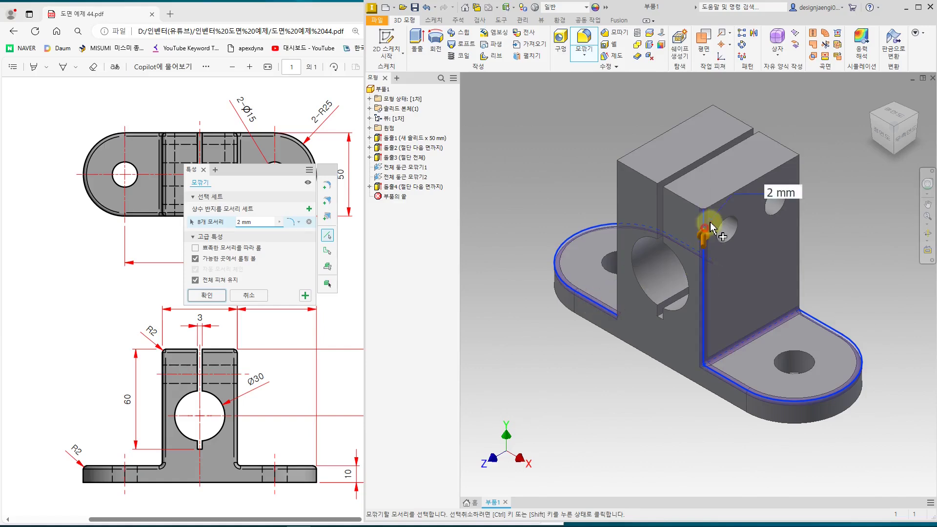
{"action": "left_click", "coordinate": [731, 193]}
{"action": "left_click", "coordinate": [798, 234]}
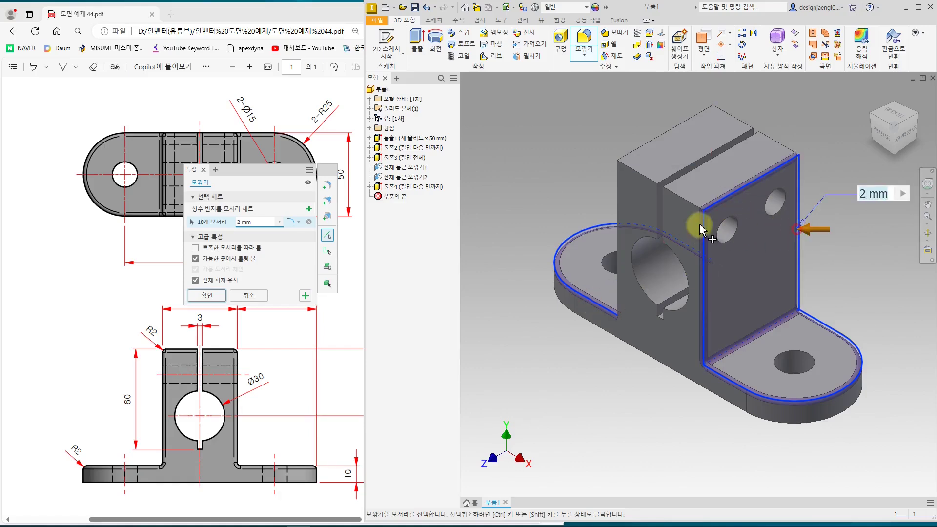
{"action": "left_click", "coordinate": [680, 203]}
{"action": "left_click", "coordinate": [643, 182]}
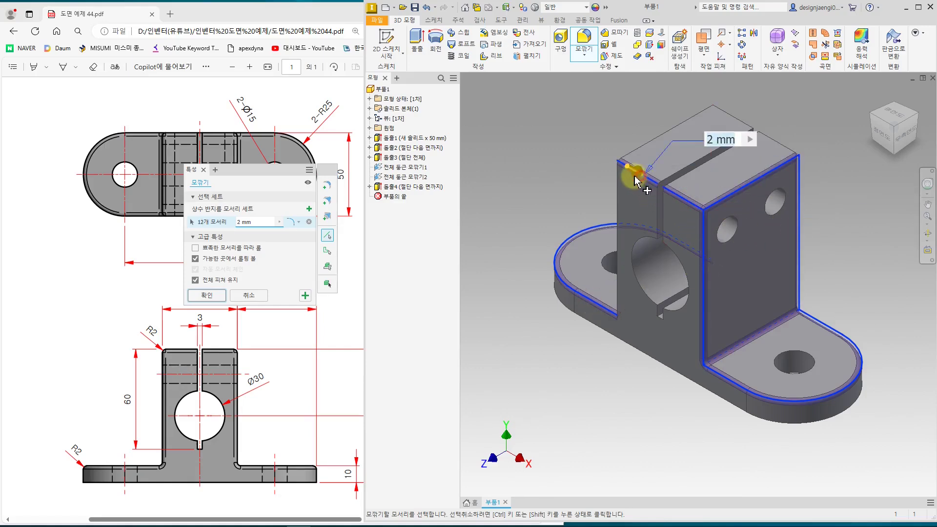
{"action": "left_click", "coordinate": [619, 178]}
{"action": "left_click", "coordinate": [741, 128]}
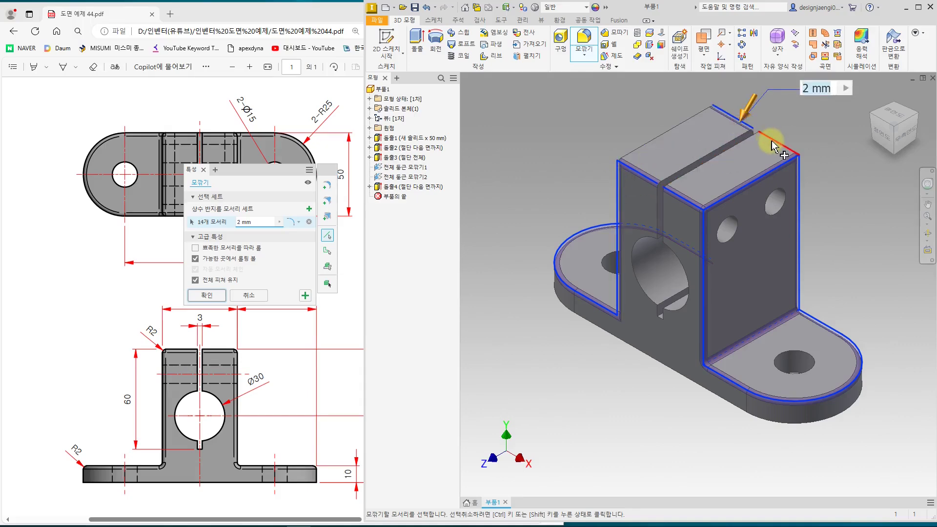
{"action": "left_click", "coordinate": [774, 149]}
Add the remaining top, vertical and base-junction edges on the block's opposite side and apply the 2 mm fillet
{"action": "middle_click_drag", "start_coordinate": [622, 288], "coordinate": [682, 274], "text": "shift"}
{"action": "left_click", "coordinate": [678, 193]}
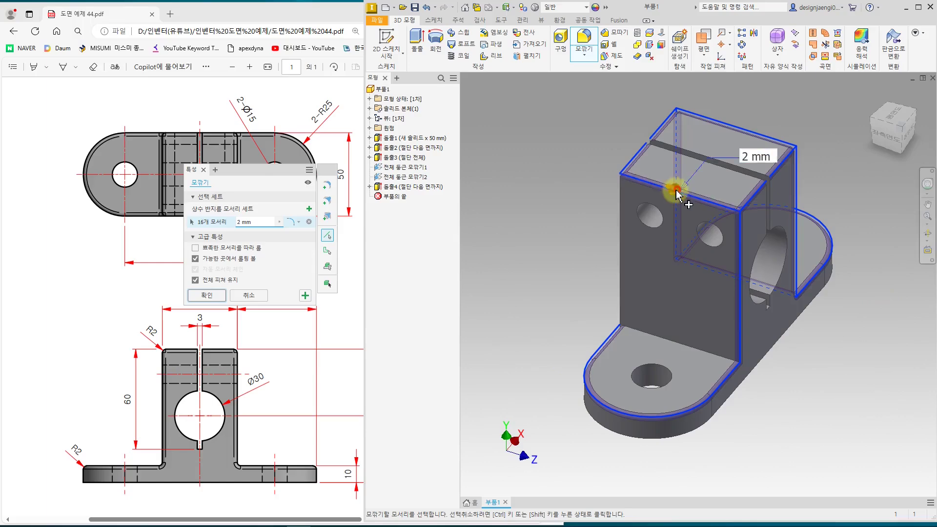
{"action": "left_click", "coordinate": [621, 241]}
{"action": "left_click", "coordinate": [648, 334]}
{"action": "middle_click_drag", "start_coordinate": [707, 387], "coordinate": [712, 428], "text": "shift"}
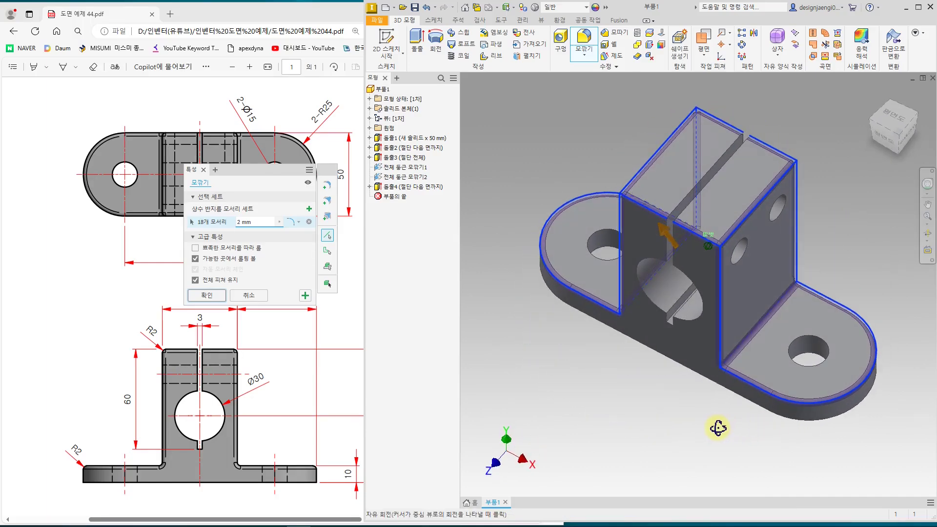
{"action": "left_click", "coordinate": [207, 295]}
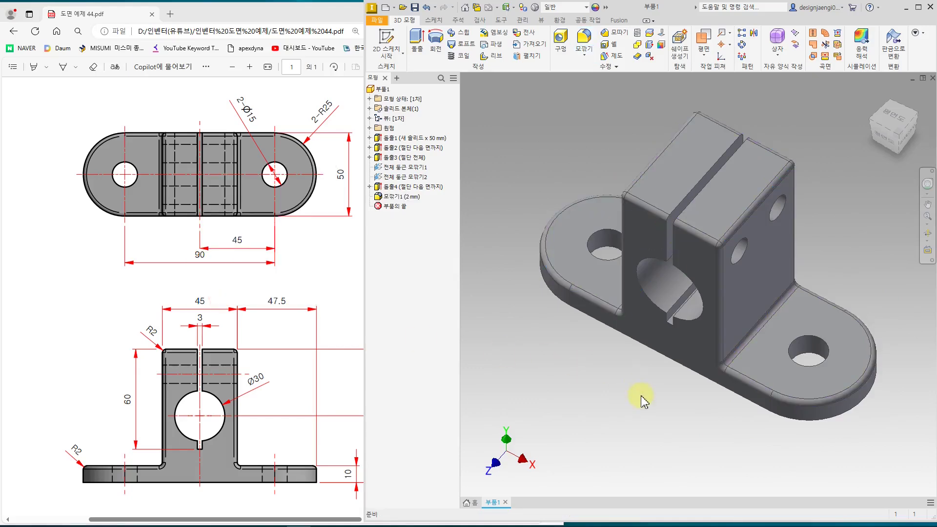
{"action": "key", "text": "F6"}
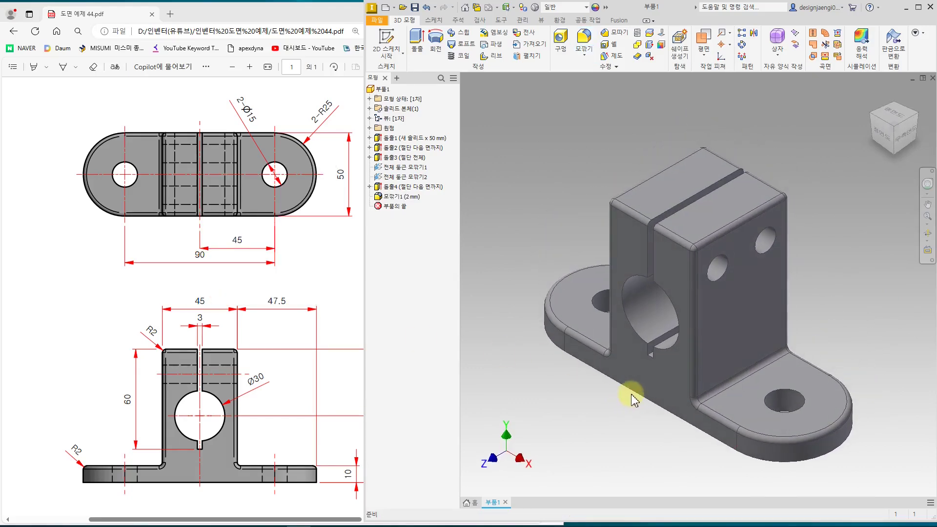